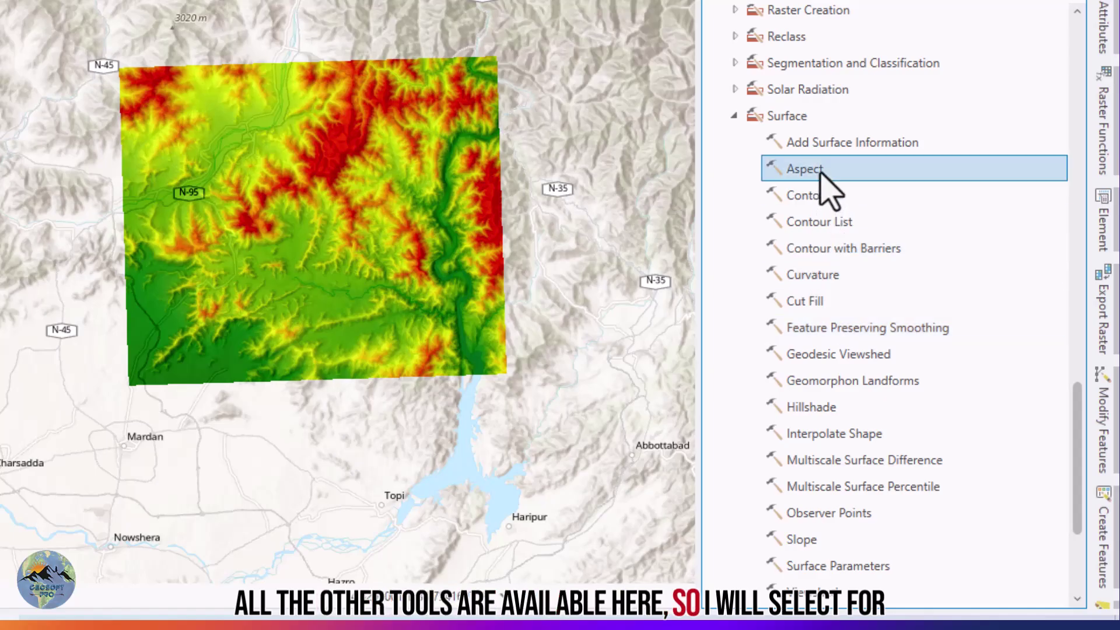
# - Open the Slope surface tool and set Extract_dem as its input raster
pyautogui.scroll(-3, 819, 216)
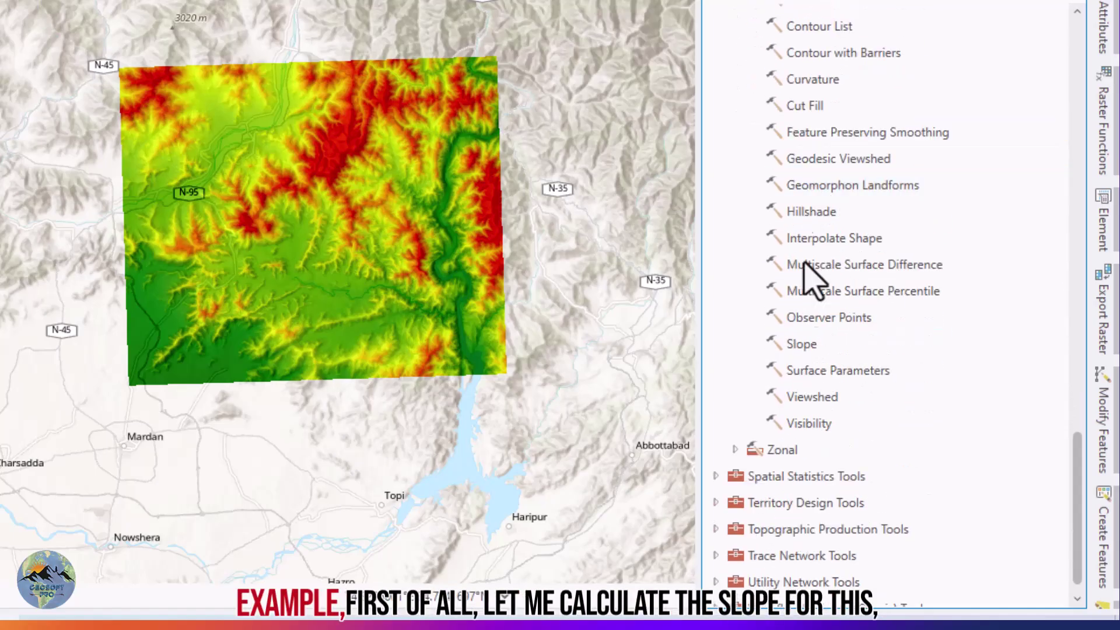
pyautogui.click(808, 343)
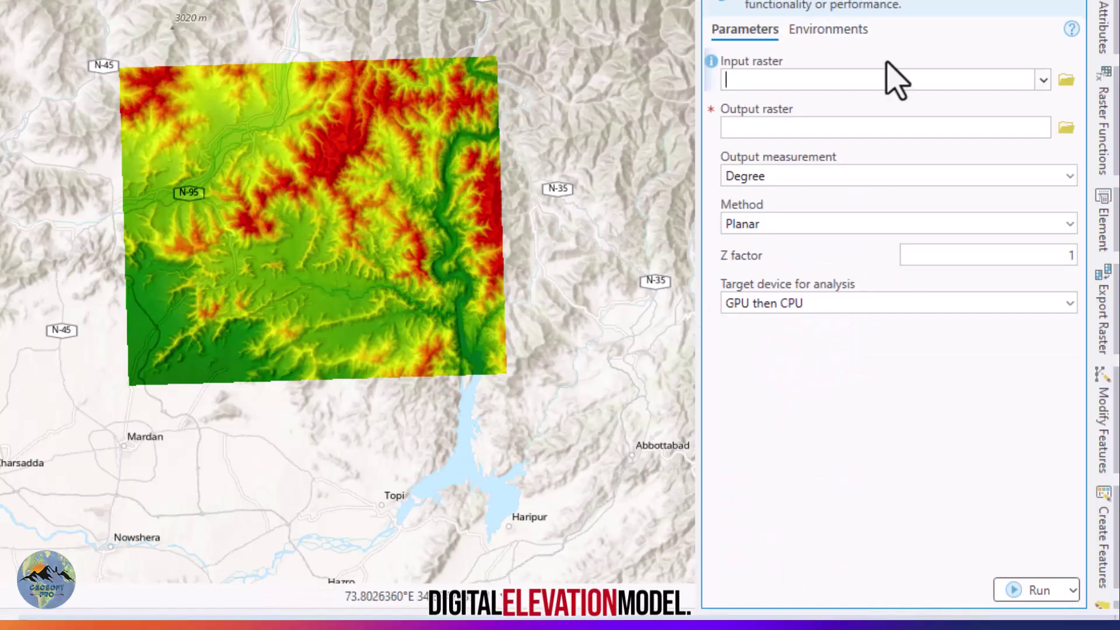
pyautogui.click(1043, 81)
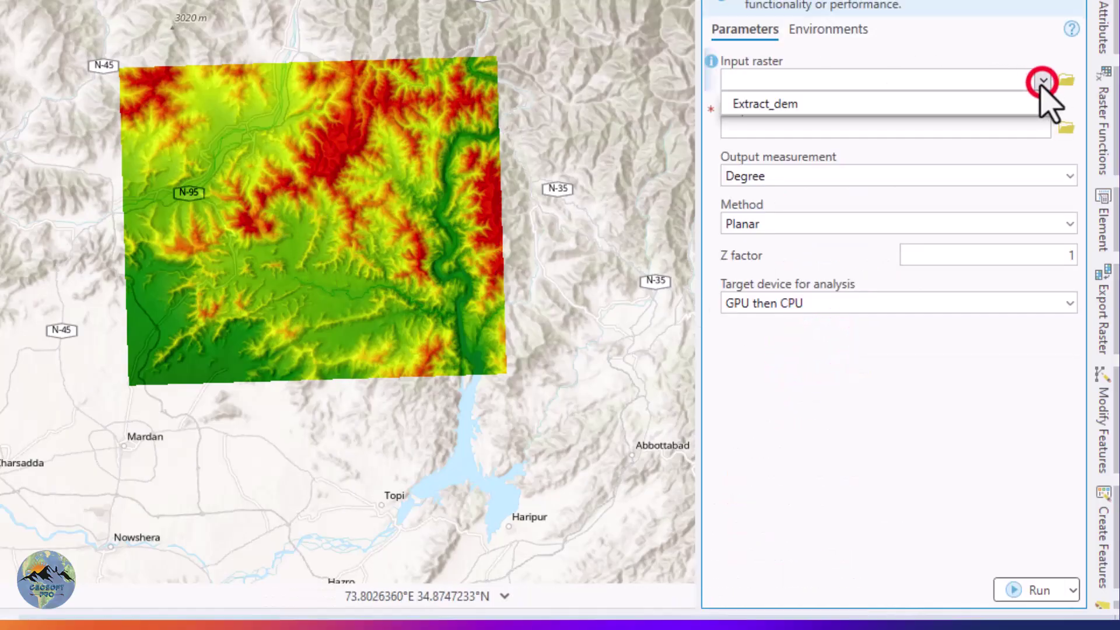
pyautogui.click(927, 105)
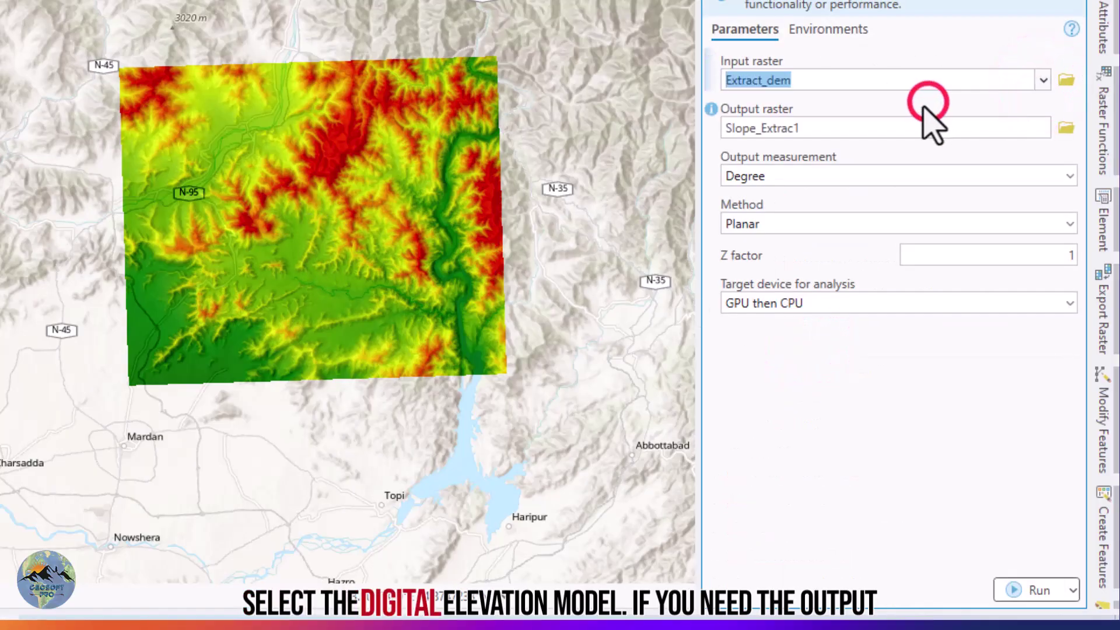
# - Review the slope output measurement and method options, keeping Degree and Planar
pyautogui.click(883, 175)
pyautogui.click(914, 175)
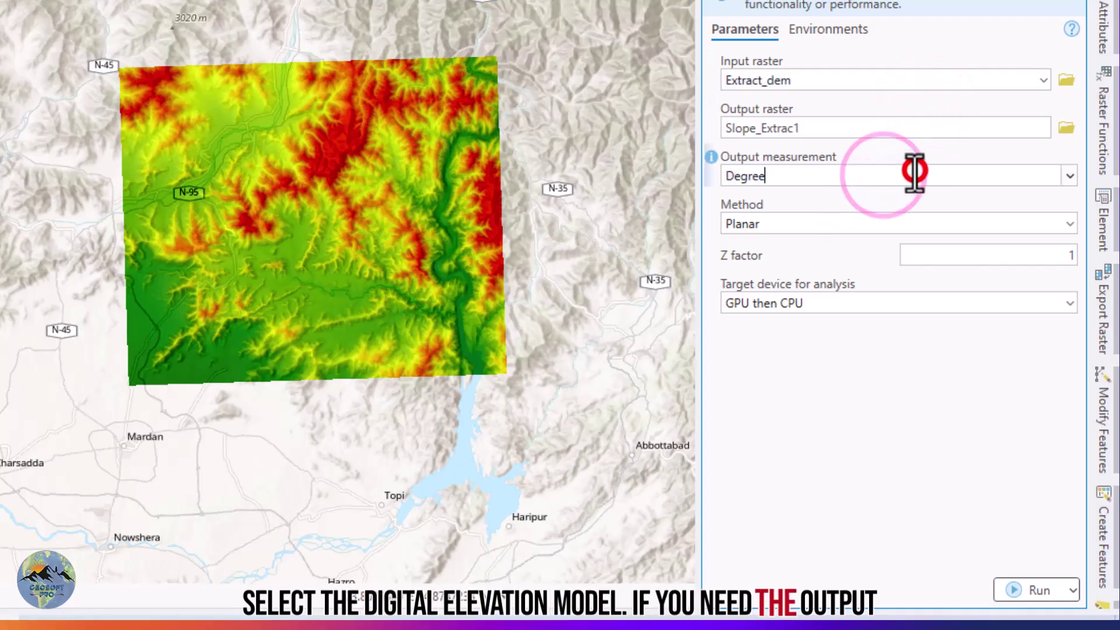
pyautogui.click(1070, 177)
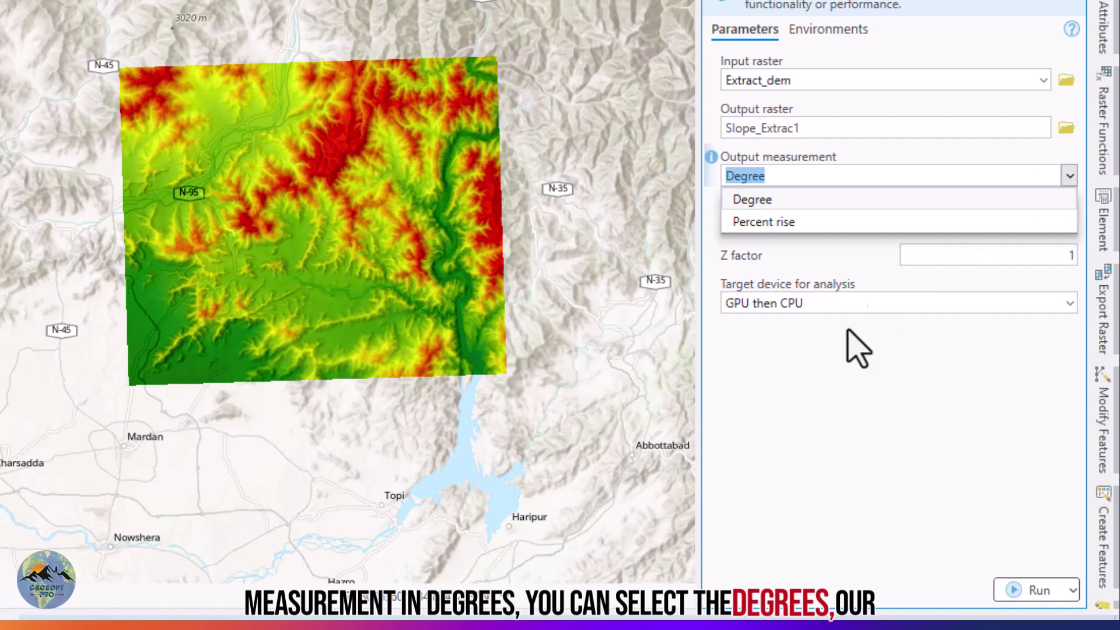
pyautogui.click(823, 356)
pyautogui.click(803, 228)
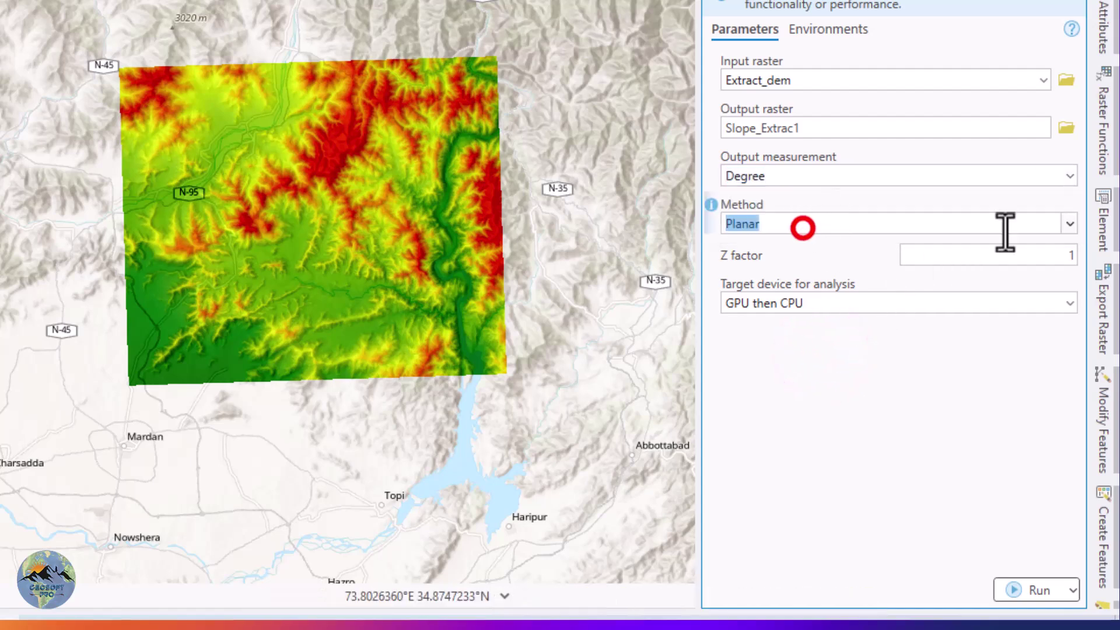
pyautogui.click(1070, 223)
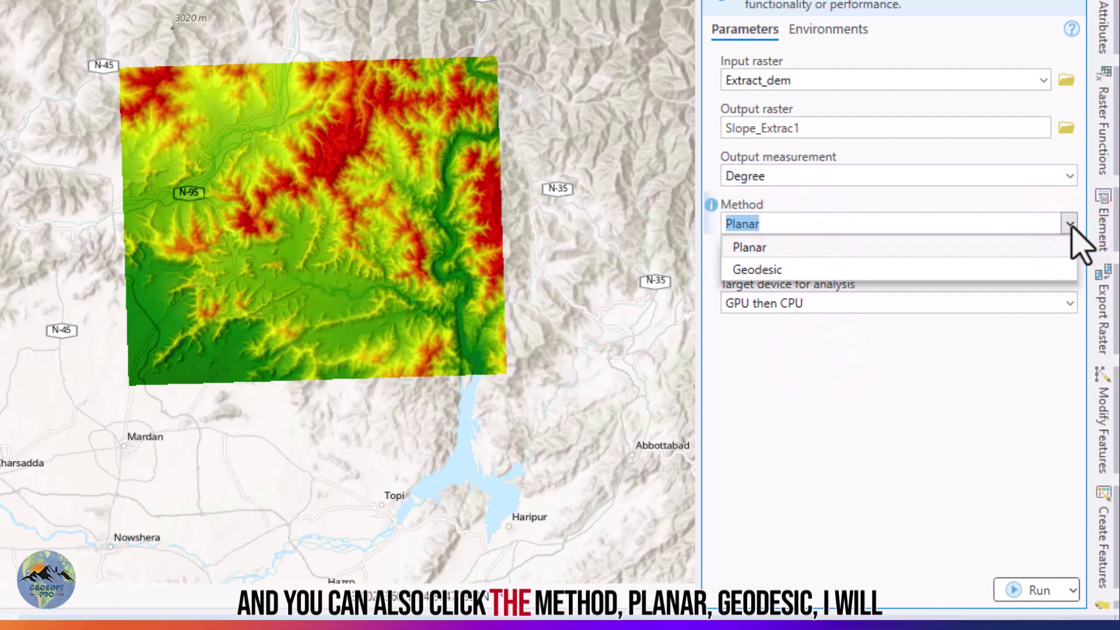
pyautogui.click(1070, 224)
pyautogui.click(1070, 224)
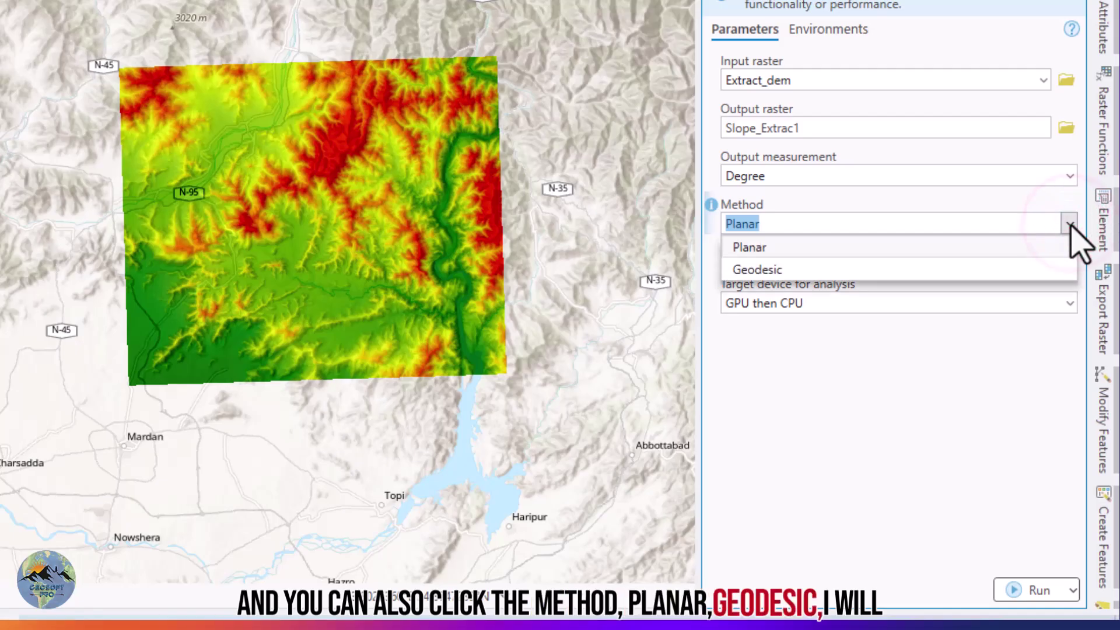
pyautogui.click(1070, 224)
pyautogui.click(865, 228)
pyautogui.click(827, 366)
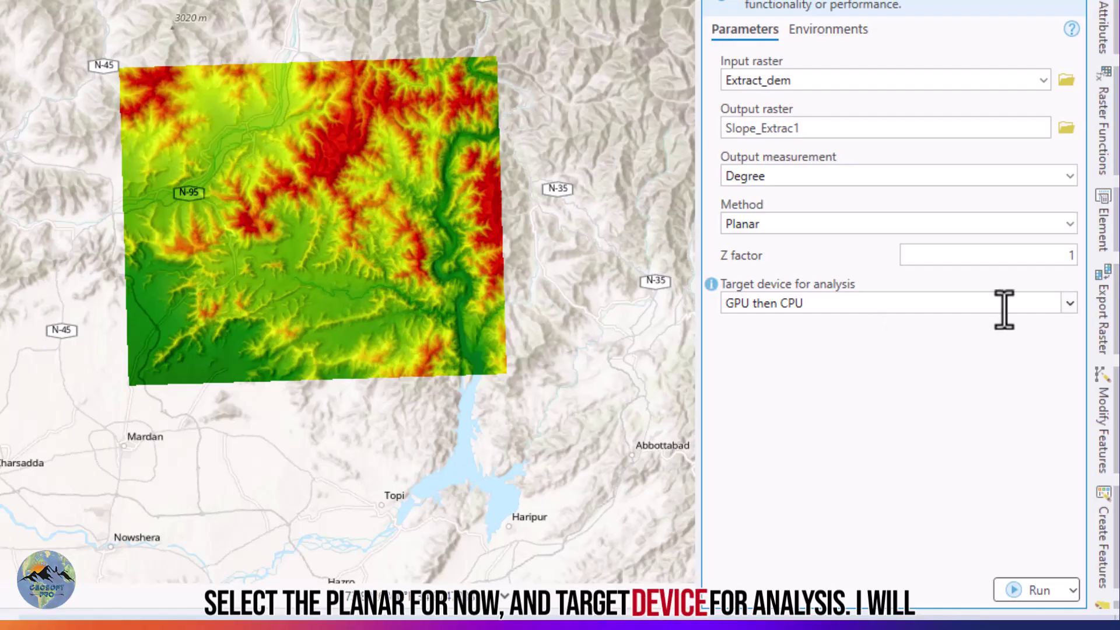
# - Keep GPU then CPU as the target device for analysis and run the Slope tool
pyautogui.click(1070, 303)
pyautogui.click(1070, 303)
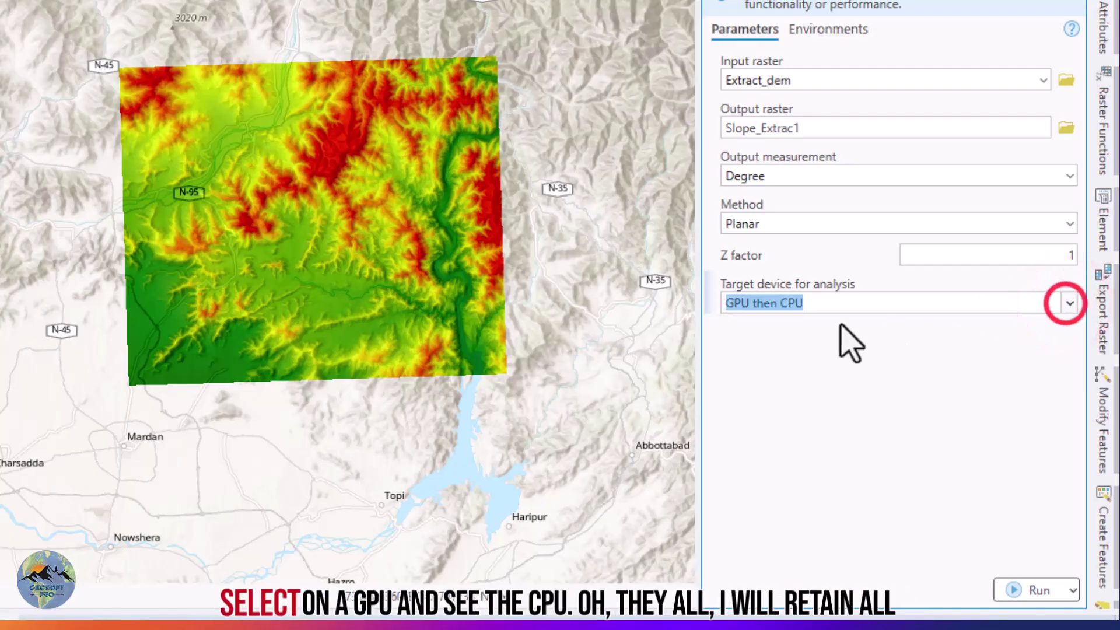
pyautogui.click(818, 359)
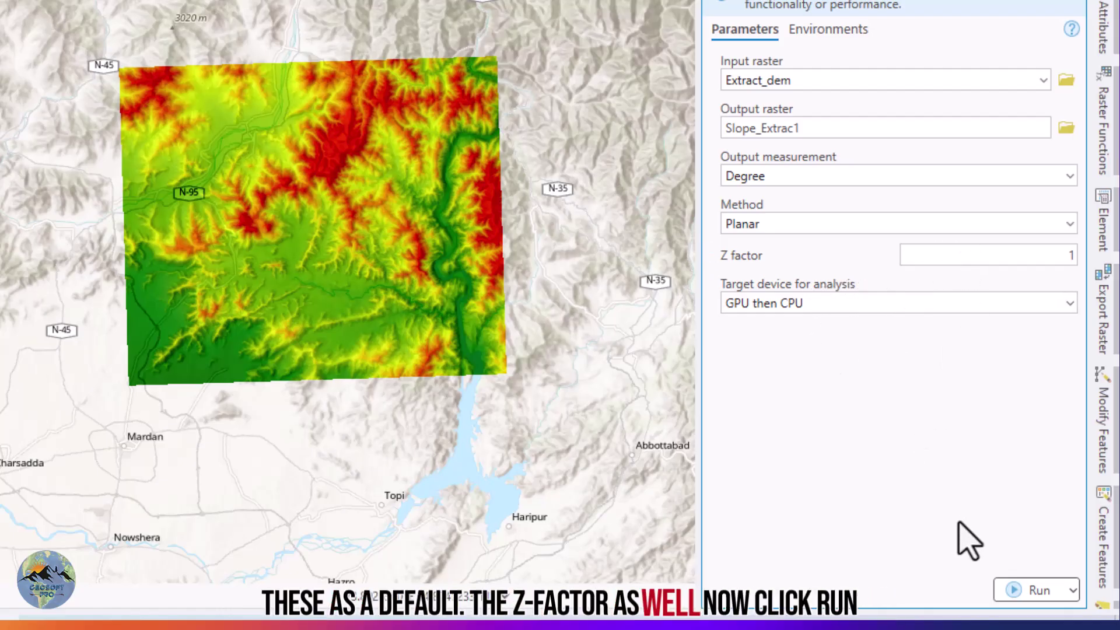
pyautogui.click(1022, 591)
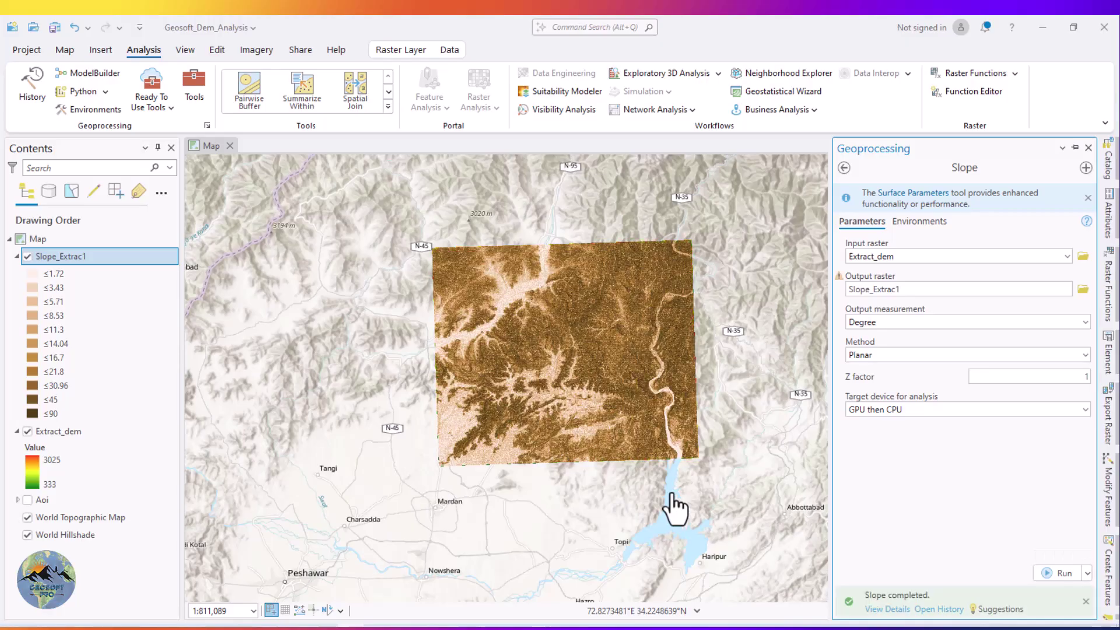
# - Change the symbology of the Slope_Extrac1 layer to the green-yellow-red color scheme
pyautogui.moveTo(747, 361); pyautogui.dragTo(813, 358)
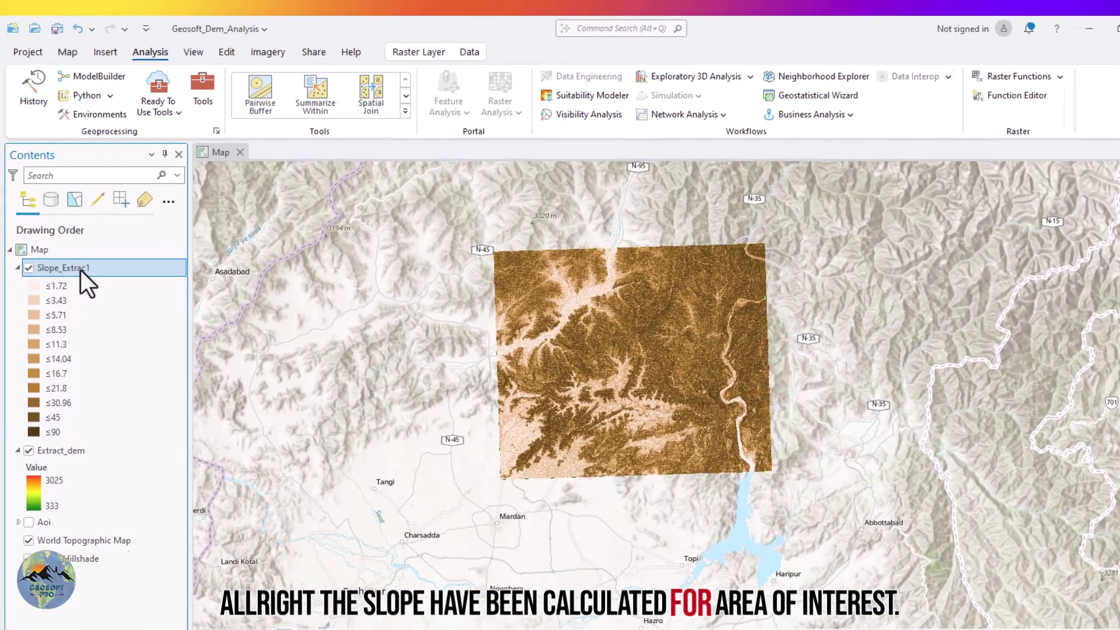
pyautogui.rightClick(78, 256)
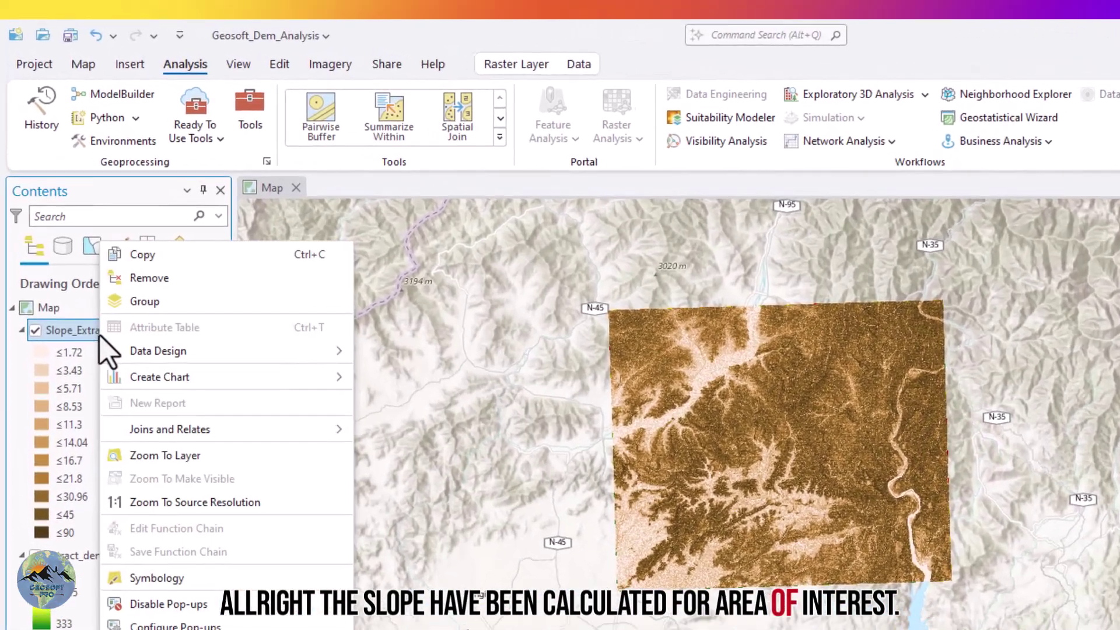
pyautogui.click(169, 589)
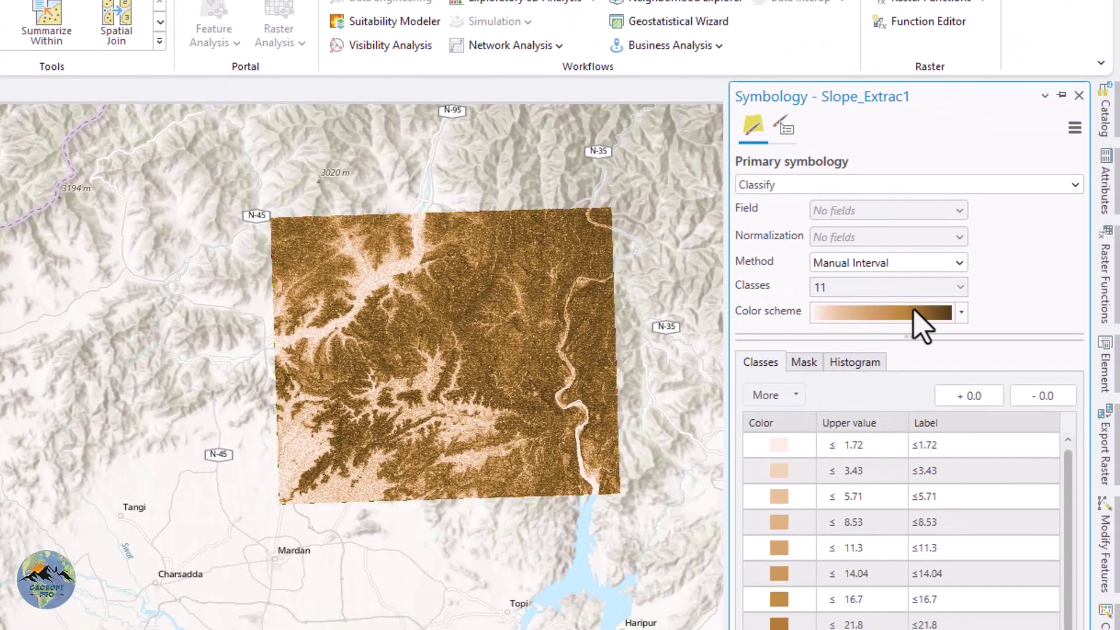
pyautogui.click(915, 311)
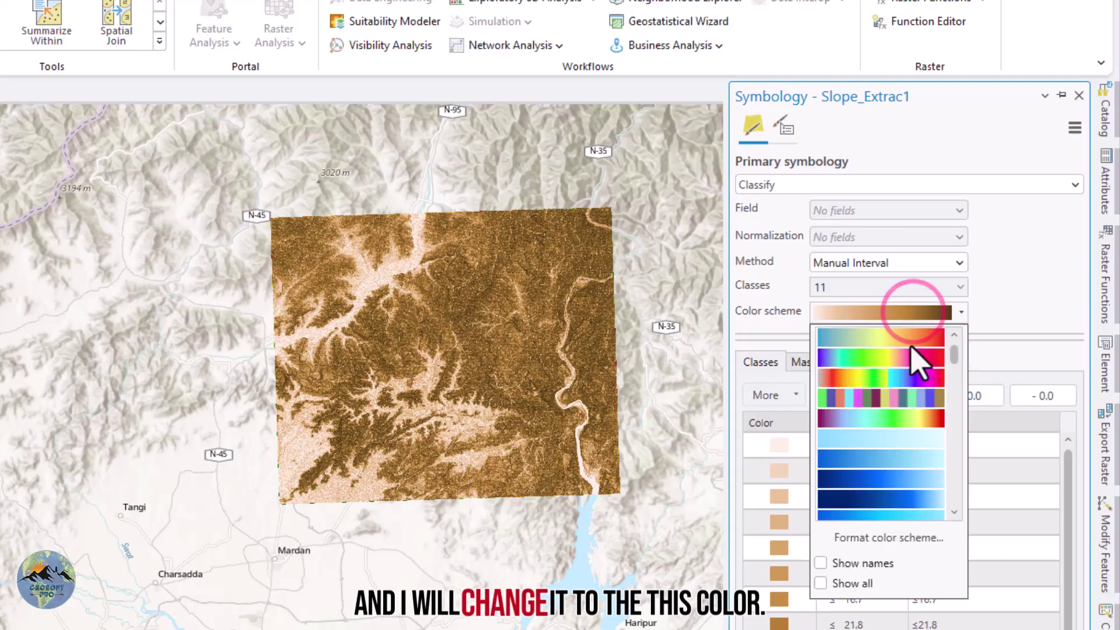
pyautogui.scroll(-8, 907, 402)
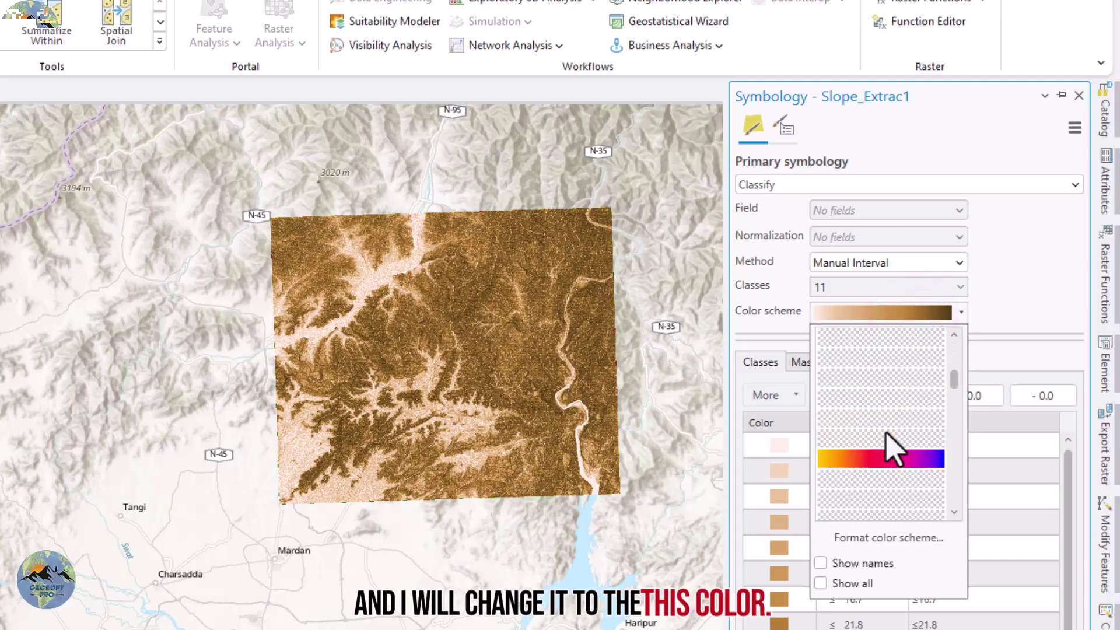
pyautogui.scroll(3, 855, 432)
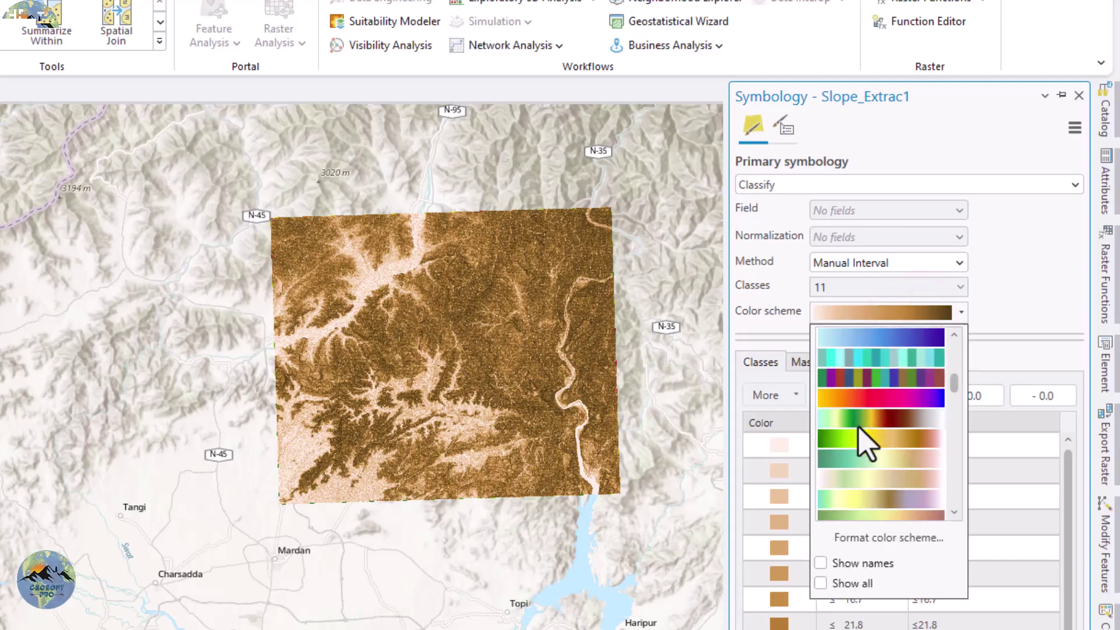
pyautogui.scroll(2, 869, 449)
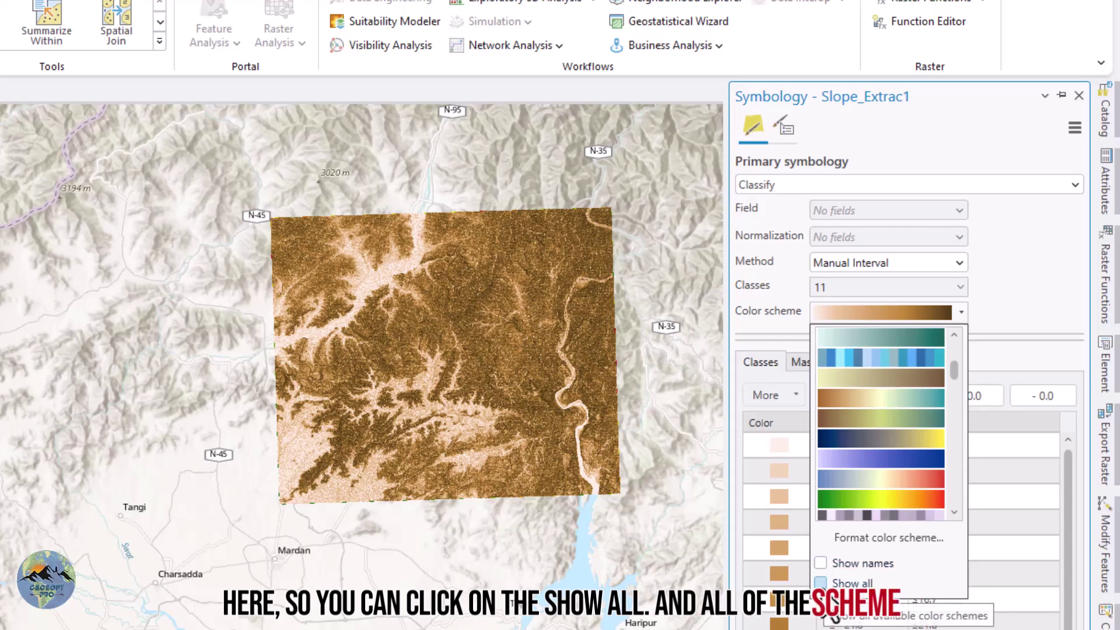
pyautogui.click(888, 499)
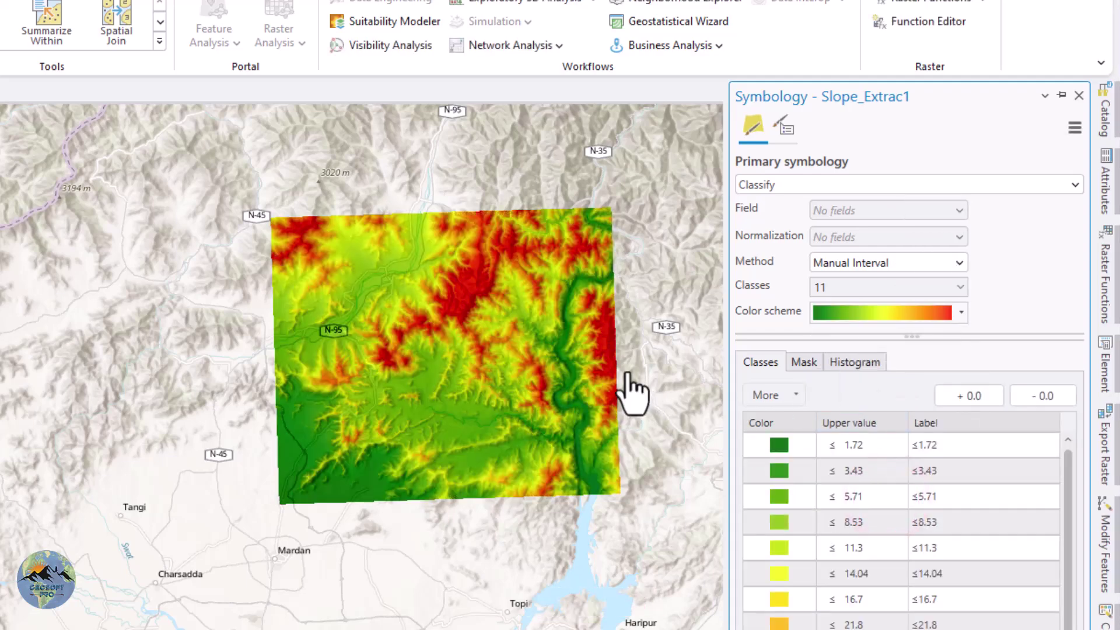
# - Identify the slope value and class of a pixel in the middle of the raster, and close its pop-up
pyautogui.scroll(4, 445, 385)
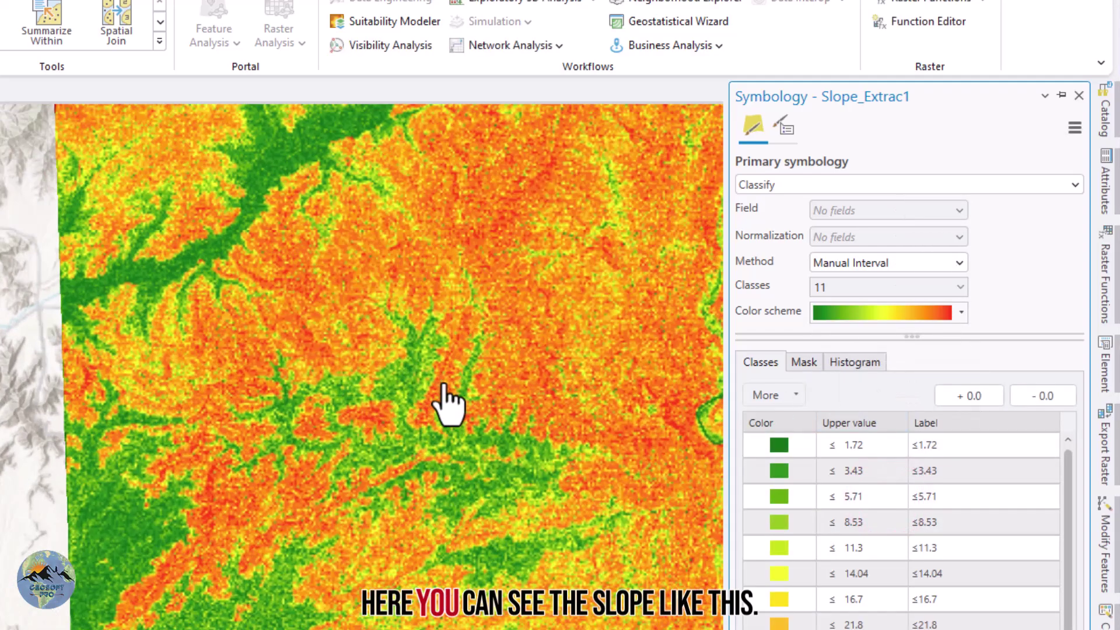
pyautogui.click(474, 395)
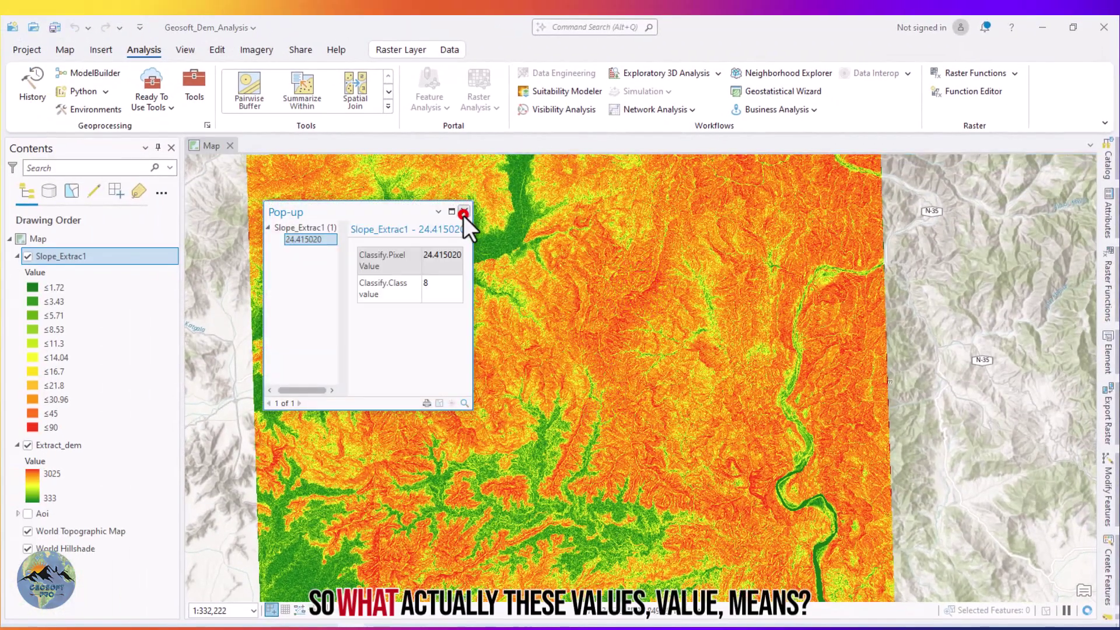
pyautogui.click(464, 212)
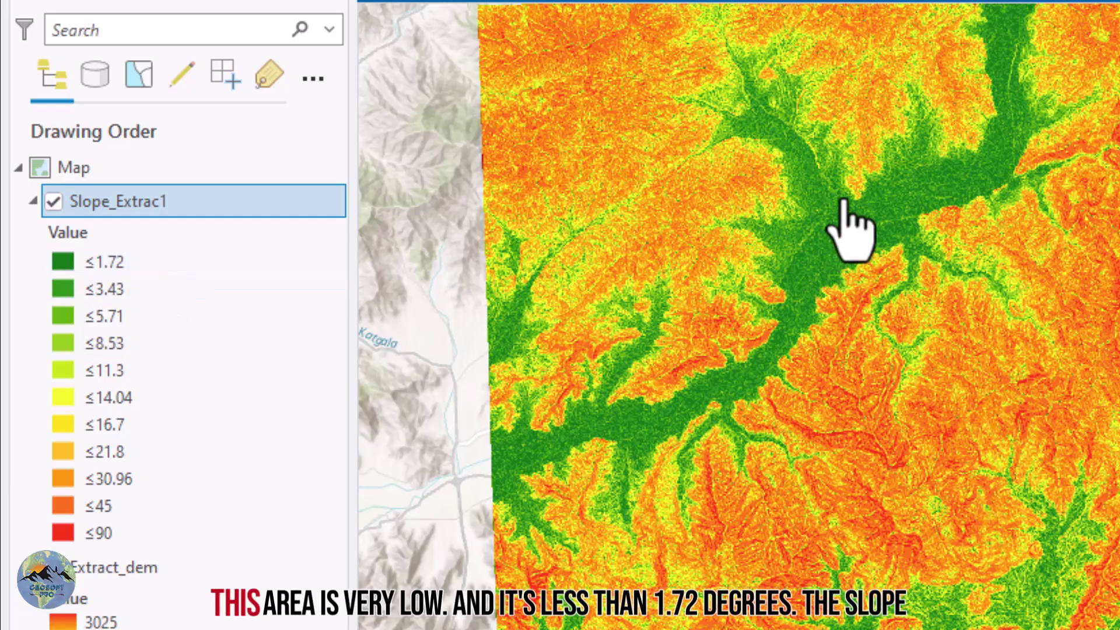
# - Examine the flat green valleys and the steep red ridges of the slope raster against the legend's class values
pyautogui.scroll(3, 847, 229)
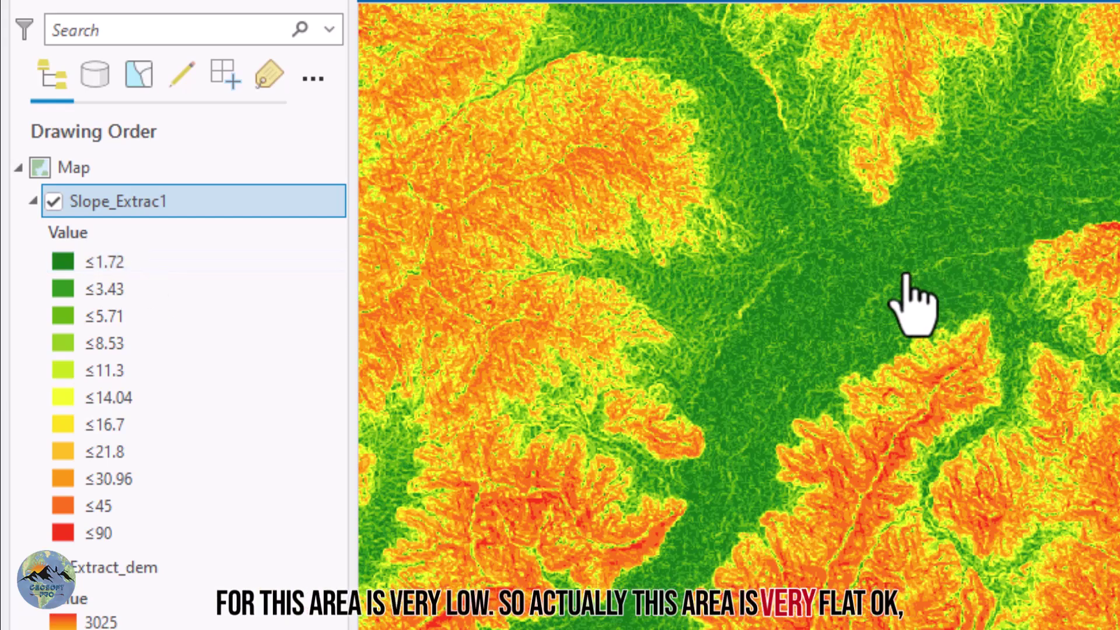
pyautogui.scroll(-2, 872, 304)
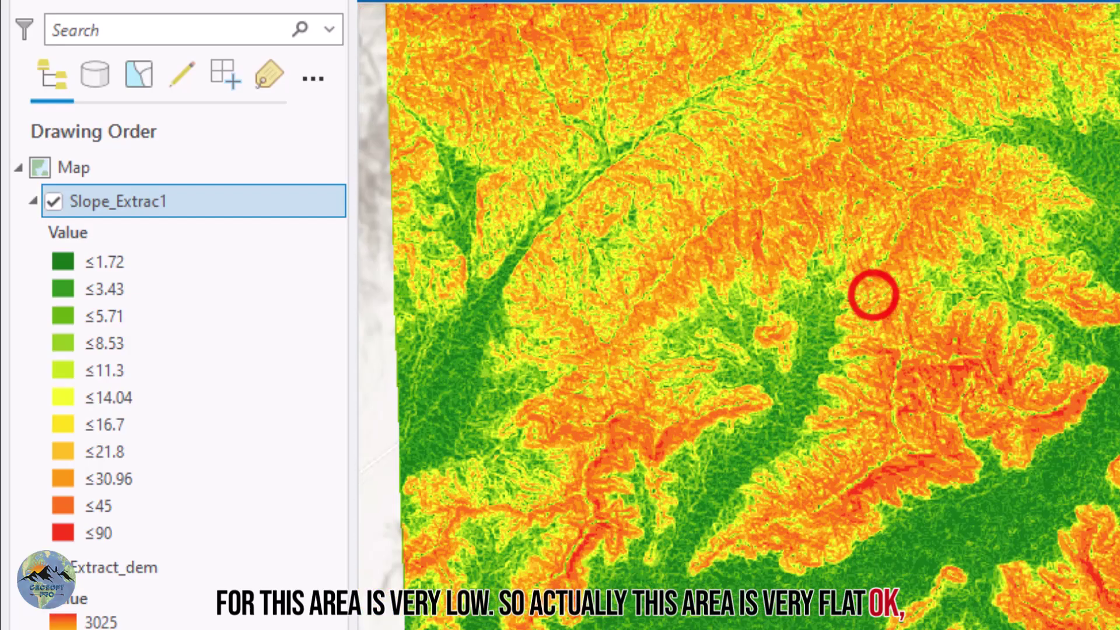
pyautogui.moveTo(870, 292); pyautogui.dragTo(953, 300)
pyautogui.moveTo(683, 418); pyautogui.dragTo(837, 350)
pyautogui.scroll(5, 840, 368)
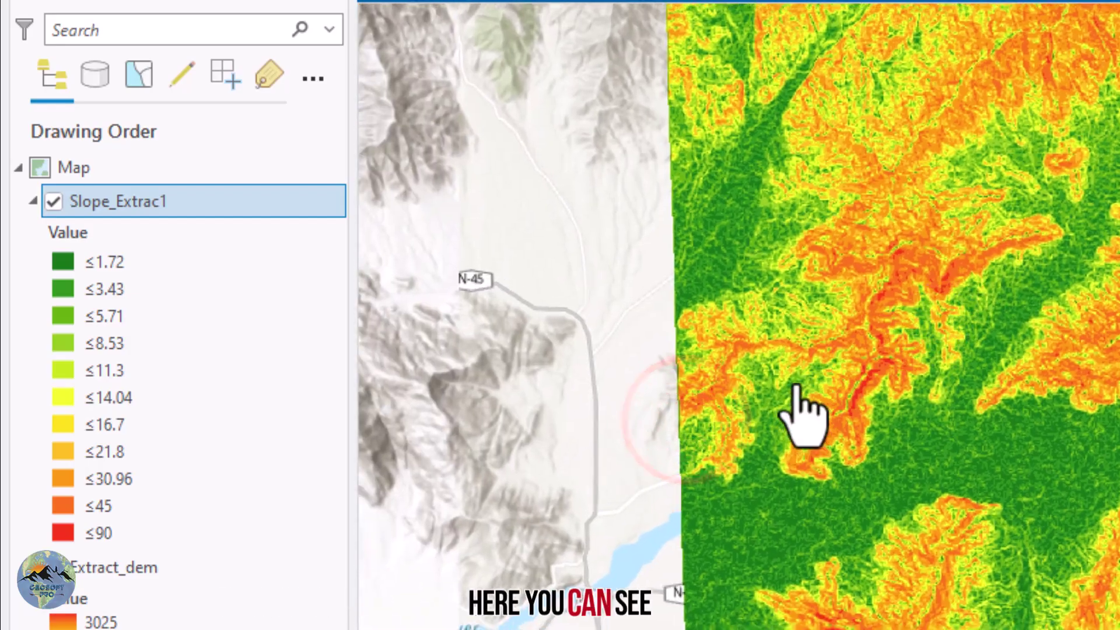
pyautogui.scroll(-1, 1036, 489)
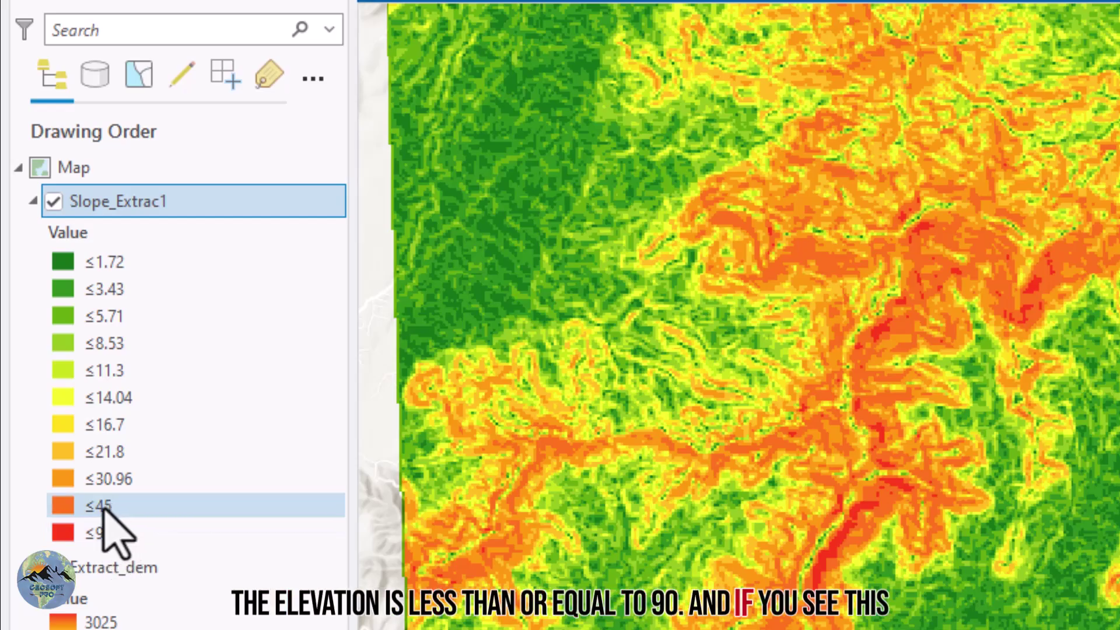
# - Recolor the ≤90 slope class of Slope_Extrac1 to blue
pyautogui.scroll(3, 413, 550)
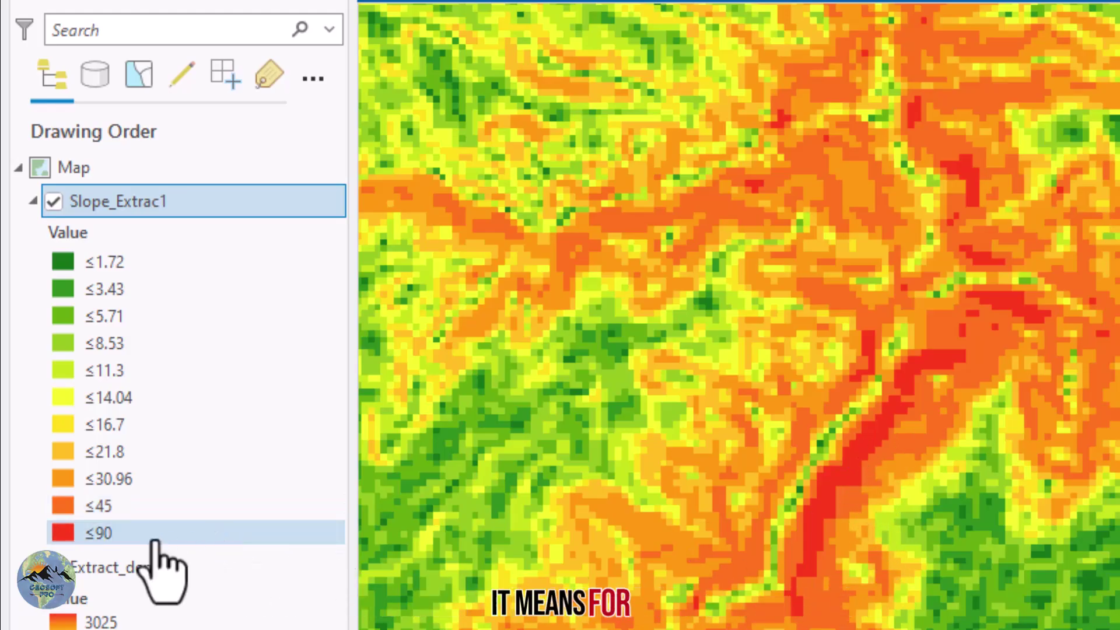
pyautogui.click(57, 532)
pyautogui.click(324, 287)
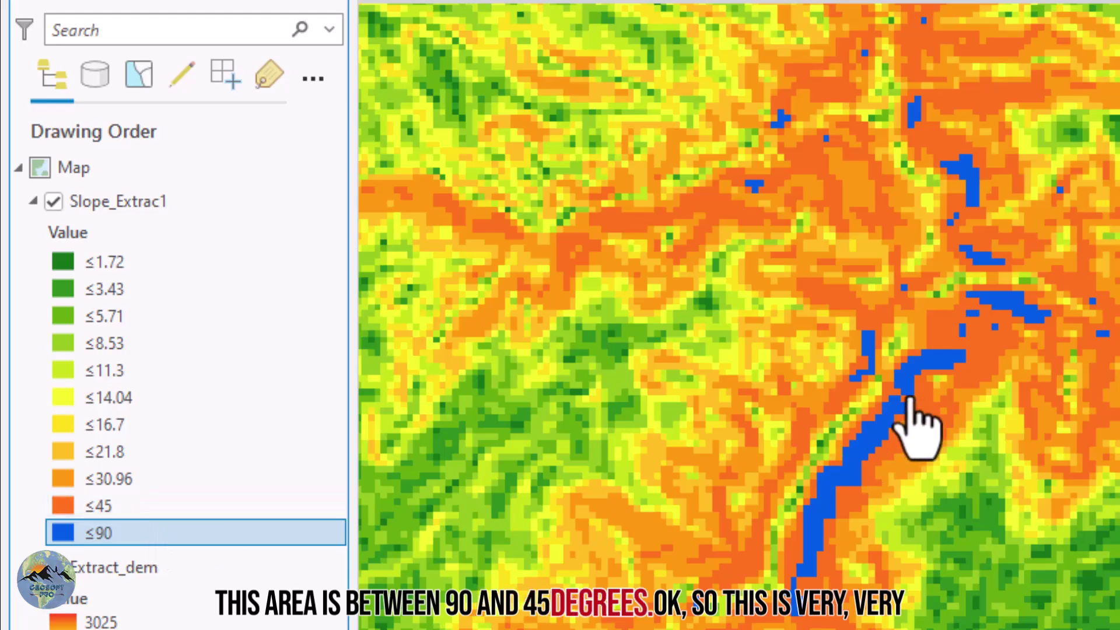
# - Examine where the blue ≤90 slope class occurs across the wider study area
pyautogui.scroll(-3, 913, 444)
pyautogui.scroll(-4, 913, 453)
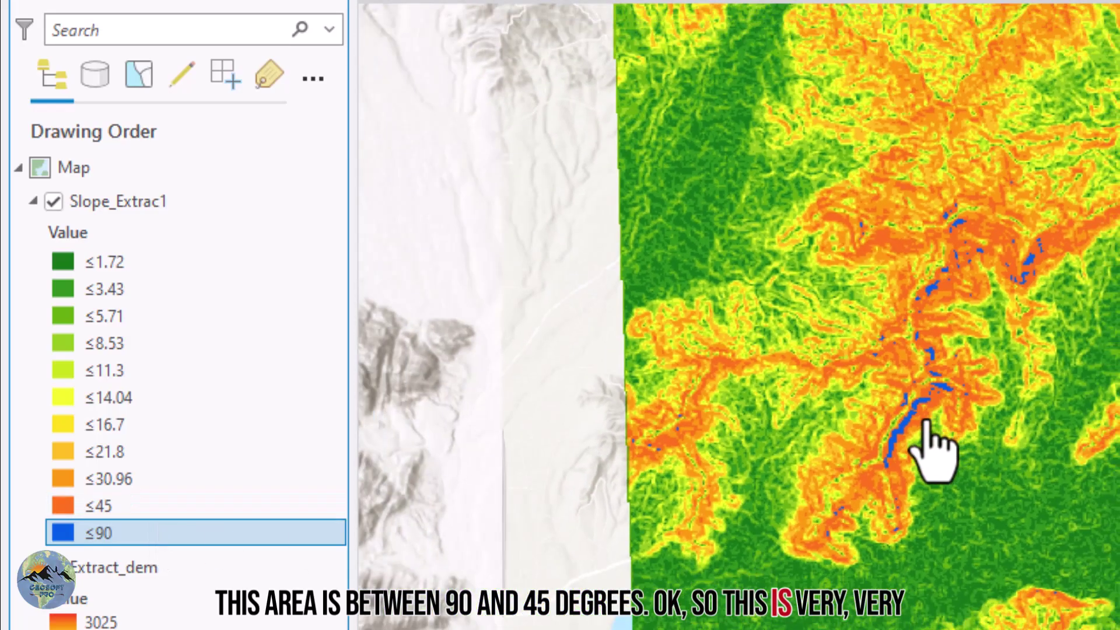
pyautogui.scroll(-2, 1097, 426)
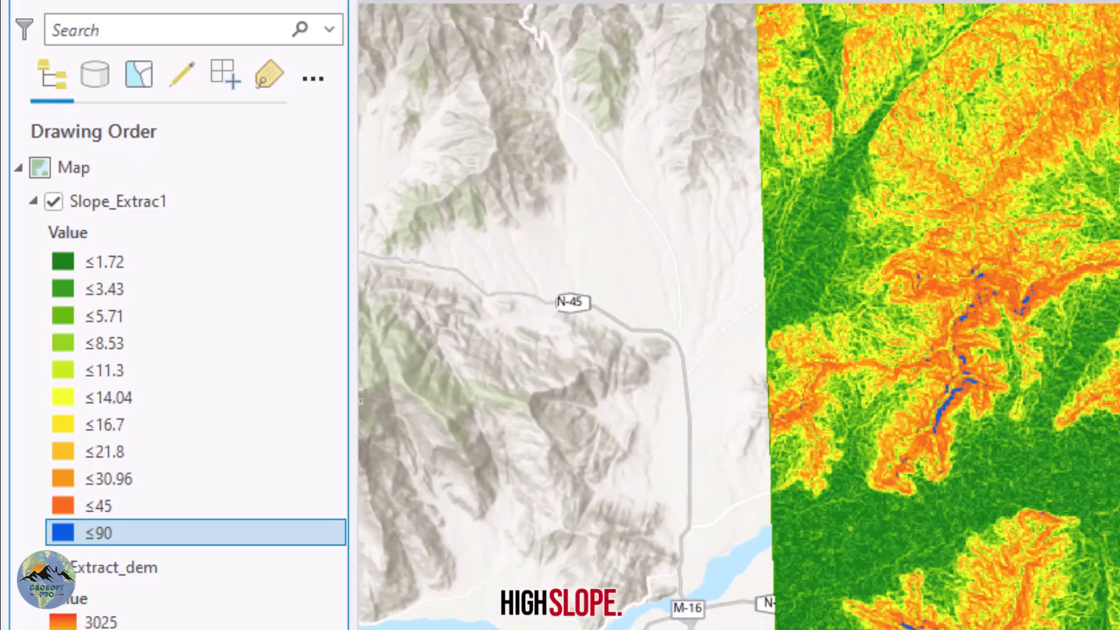
pyautogui.scroll(-3, 1096, 373)
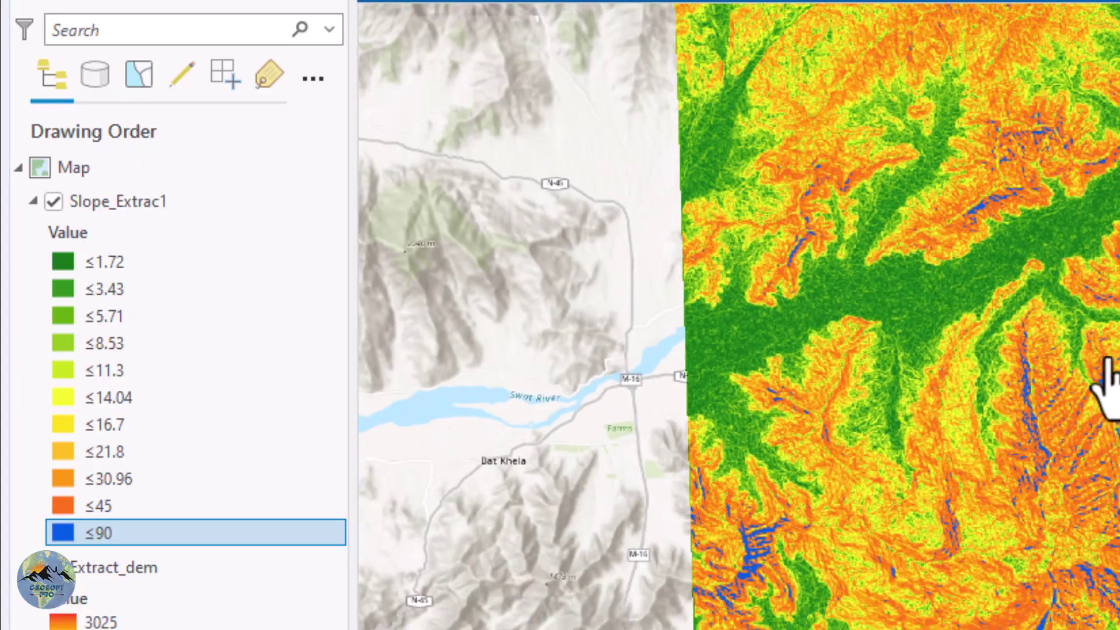
pyautogui.scroll(-3, 1102, 407)
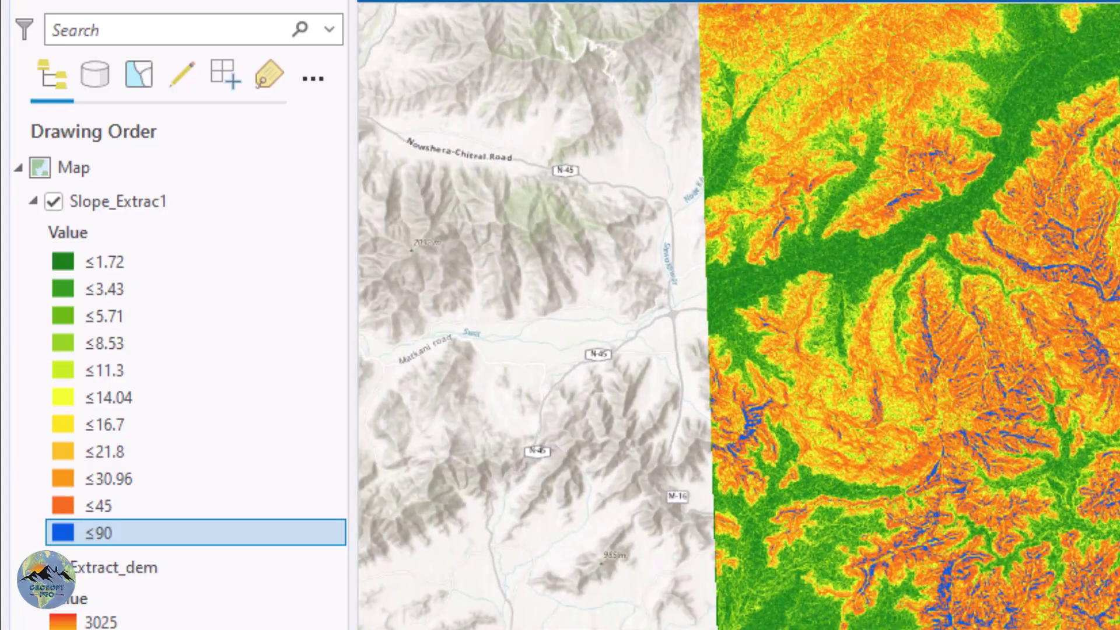
pyautogui.scroll(4, 930, 370)
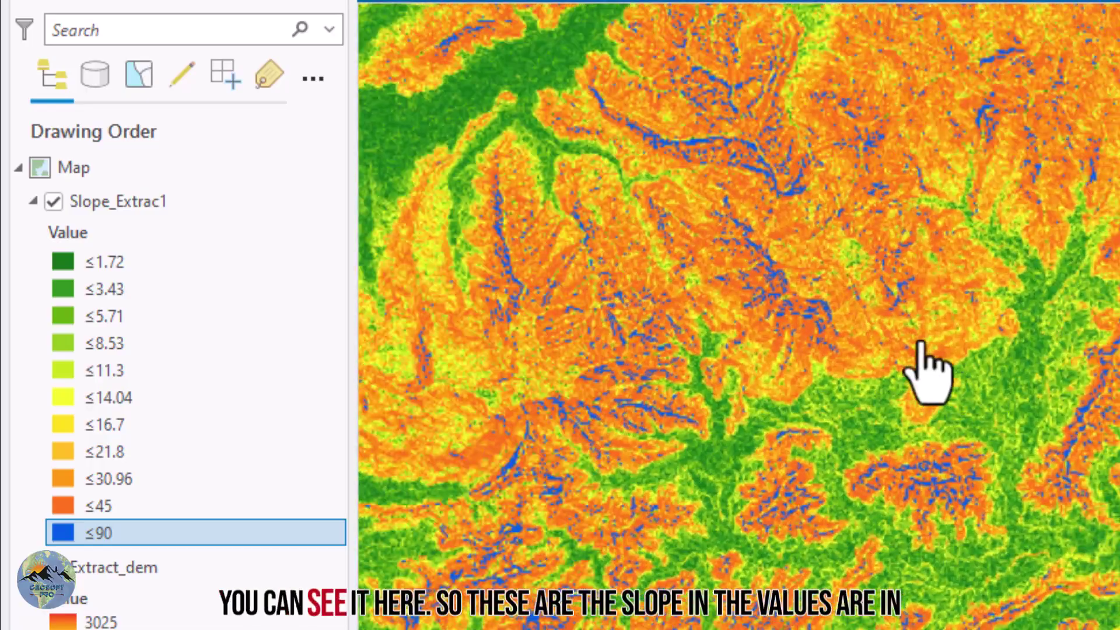
# - Change the primary symbology of Slope_Extrac1 from Classify to Stretch
pyautogui.scroll(3, 921, 337)
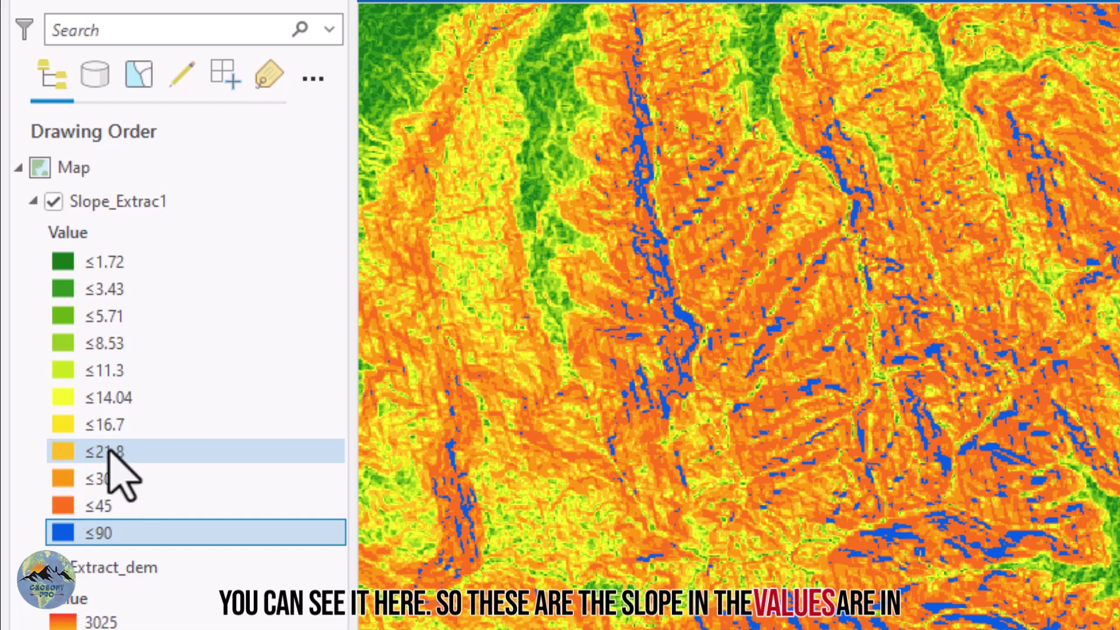
pyautogui.scroll(-4, 1102, 431)
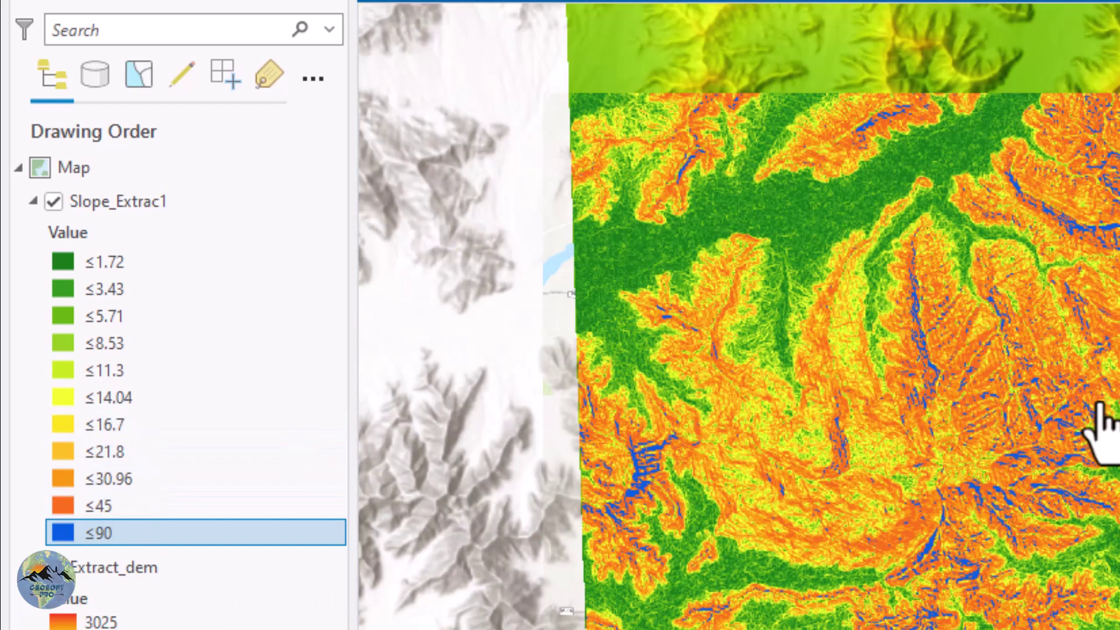
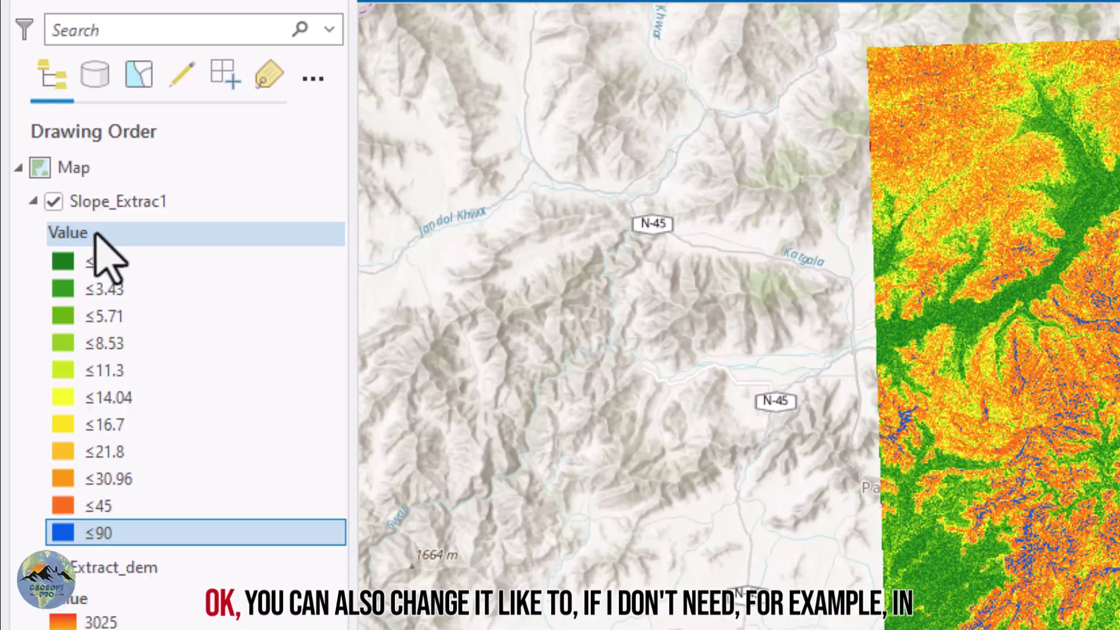
pyautogui.rightClick(150, 203)
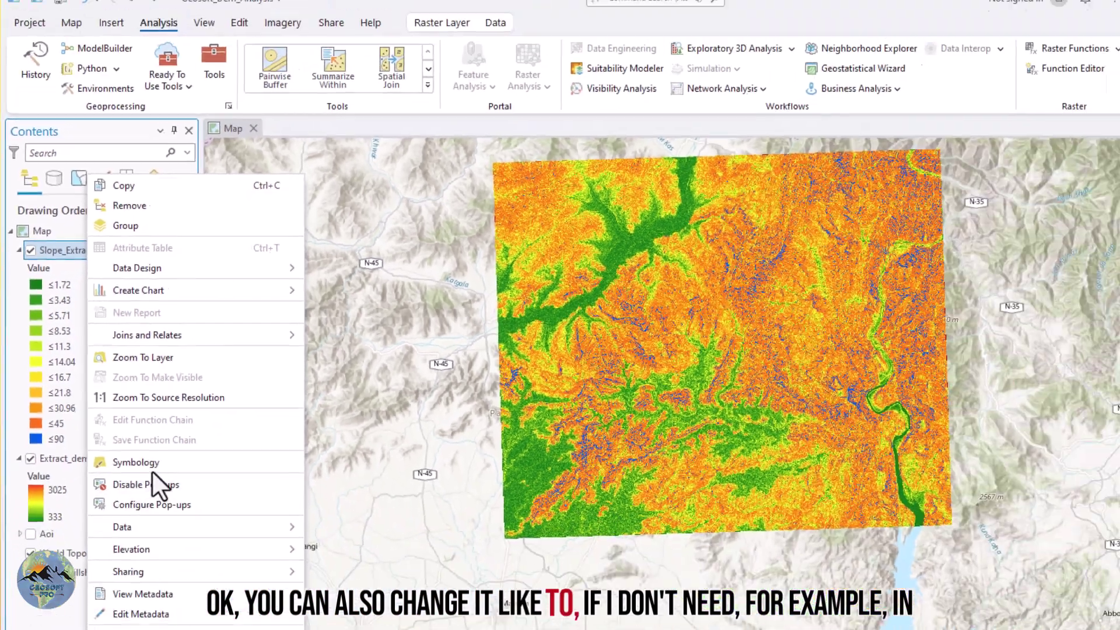
pyautogui.click(175, 574)
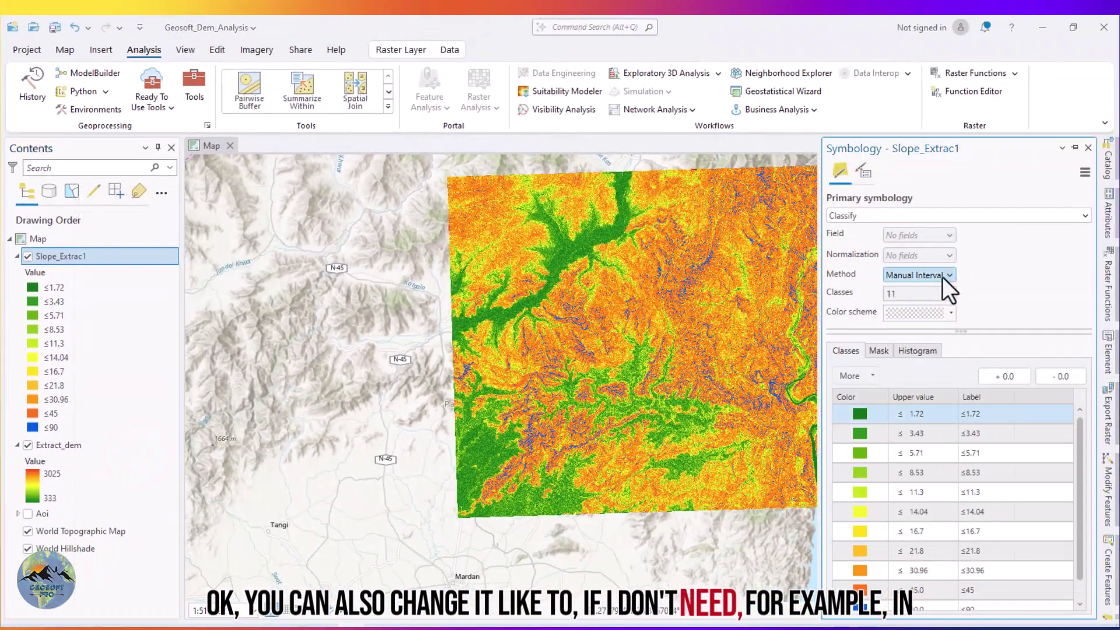
pyautogui.click(945, 275)
pyautogui.click(946, 273)
pyautogui.click(925, 216)
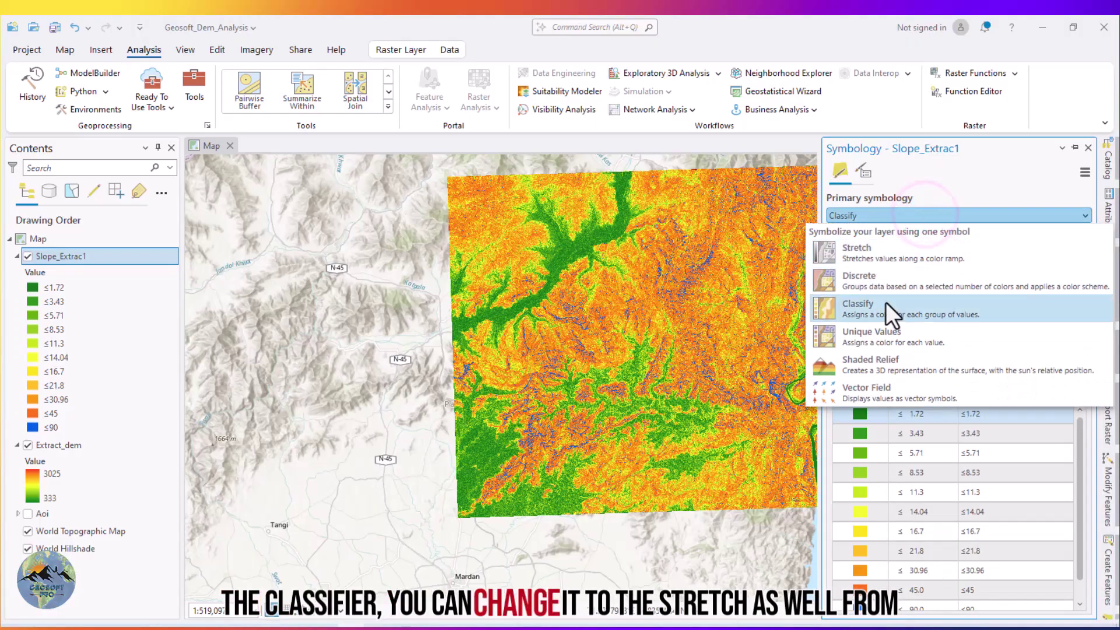
pyautogui.click(898, 243)
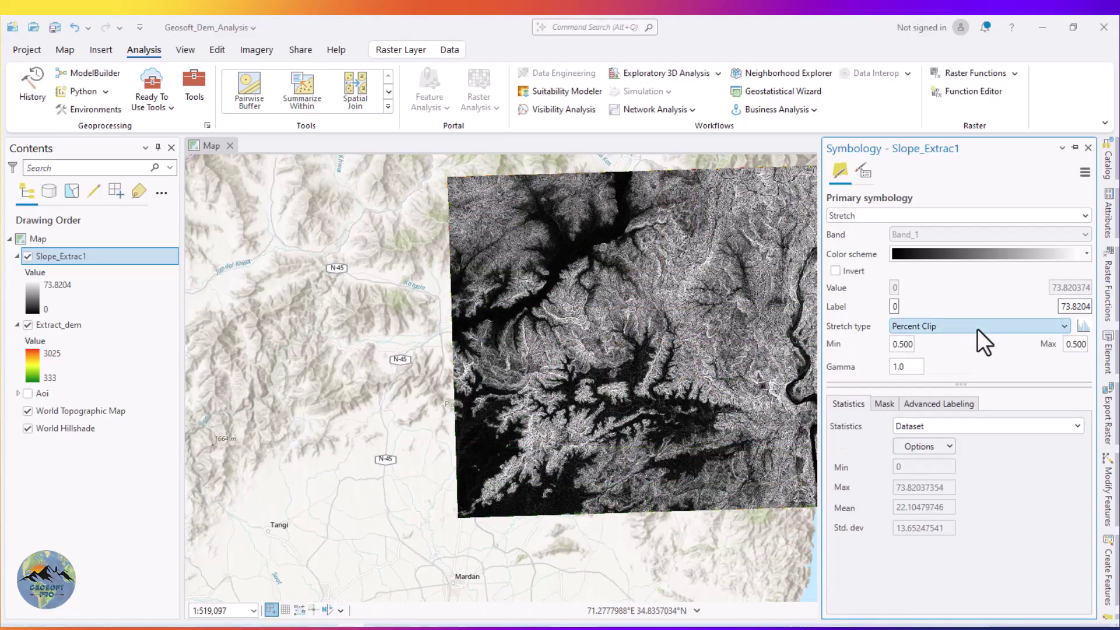
# - Apply the green-yellow-red color scheme to the stretched Slope_Extrac1 raster
pyautogui.click(968, 251)
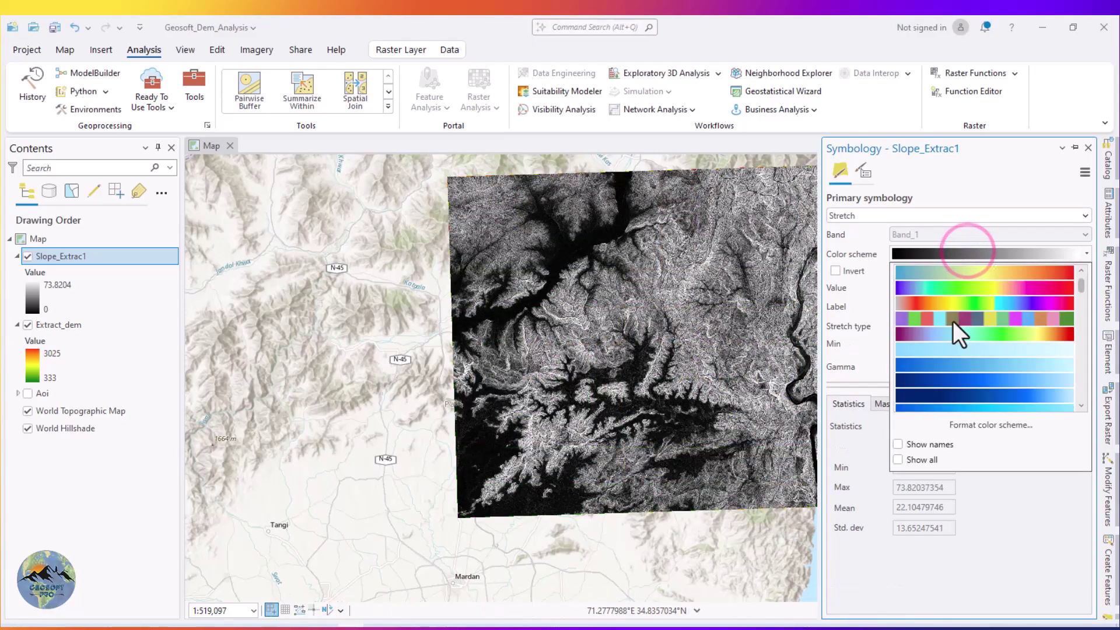
pyautogui.scroll(-5, 946, 344)
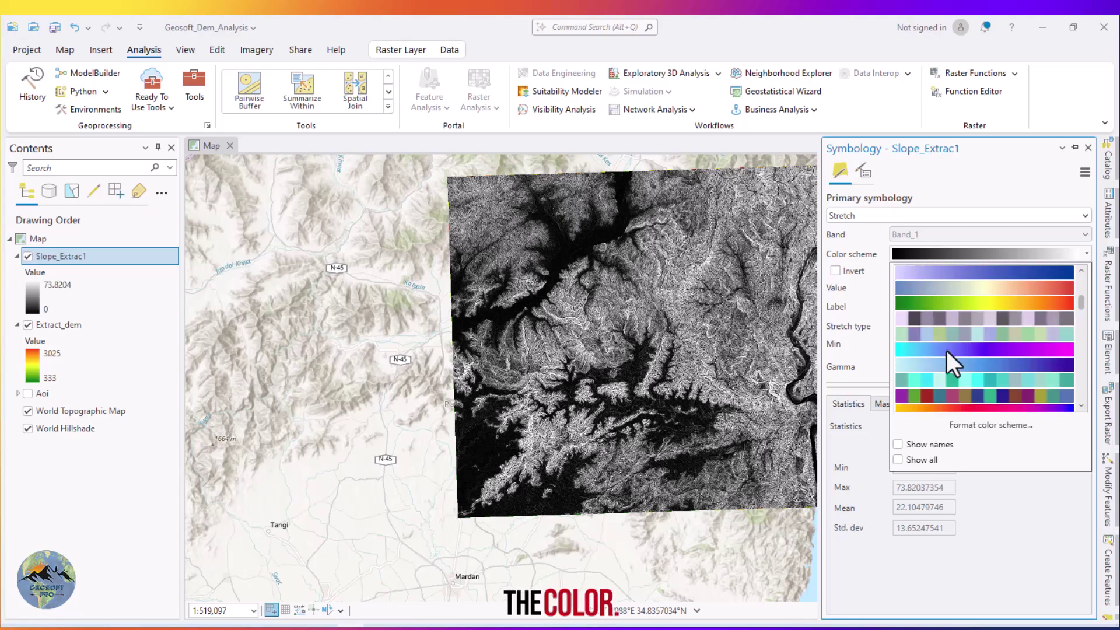
pyautogui.click(960, 306)
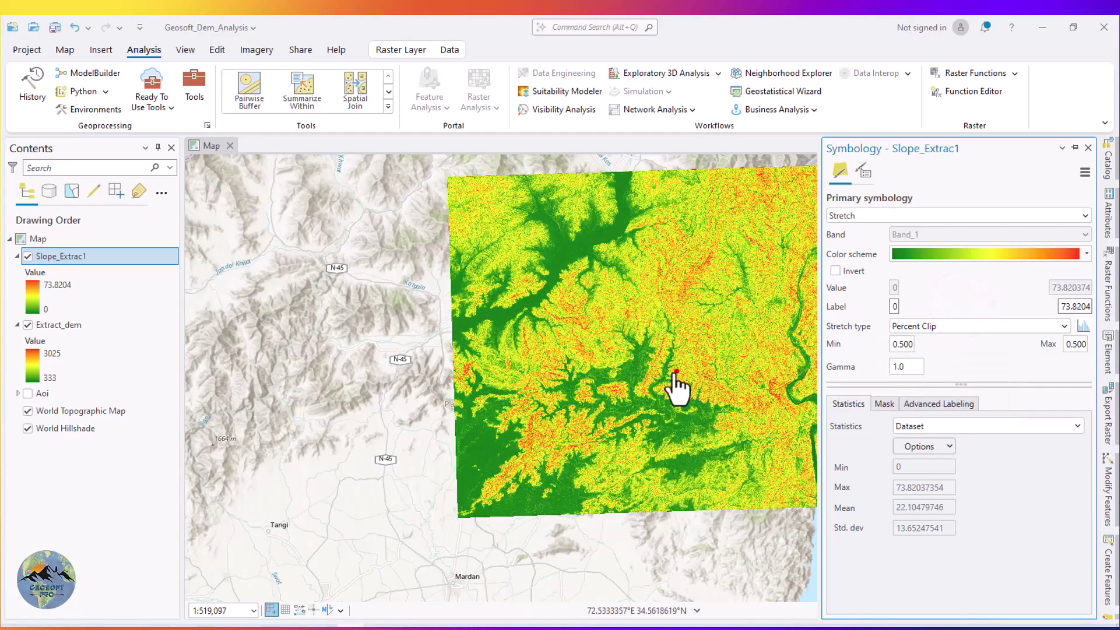
# - Examine the stretched slope raster's green valleys and red ridges against the value range in its legend
pyautogui.click(674, 371)
pyautogui.moveTo(475, 358); pyautogui.dragTo(378, 338)
pyautogui.scroll(3, 612, 365)
pyautogui.moveTo(466, 304); pyautogui.dragTo(602, 383)
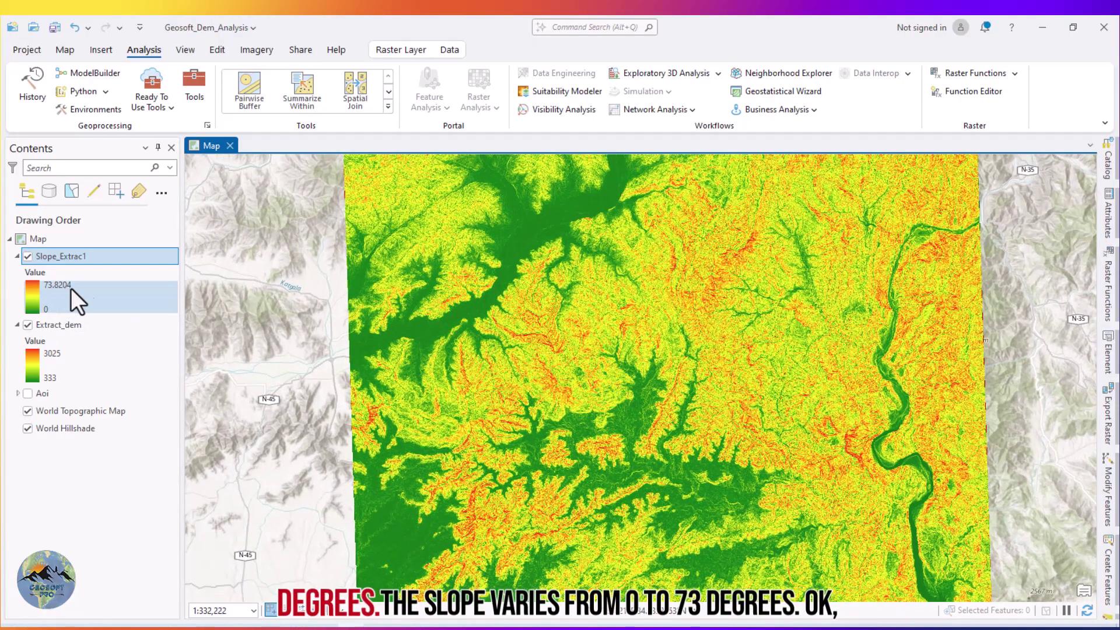
pyautogui.scroll(2, 643, 350)
pyautogui.moveTo(496, 326); pyautogui.dragTo(632, 338)
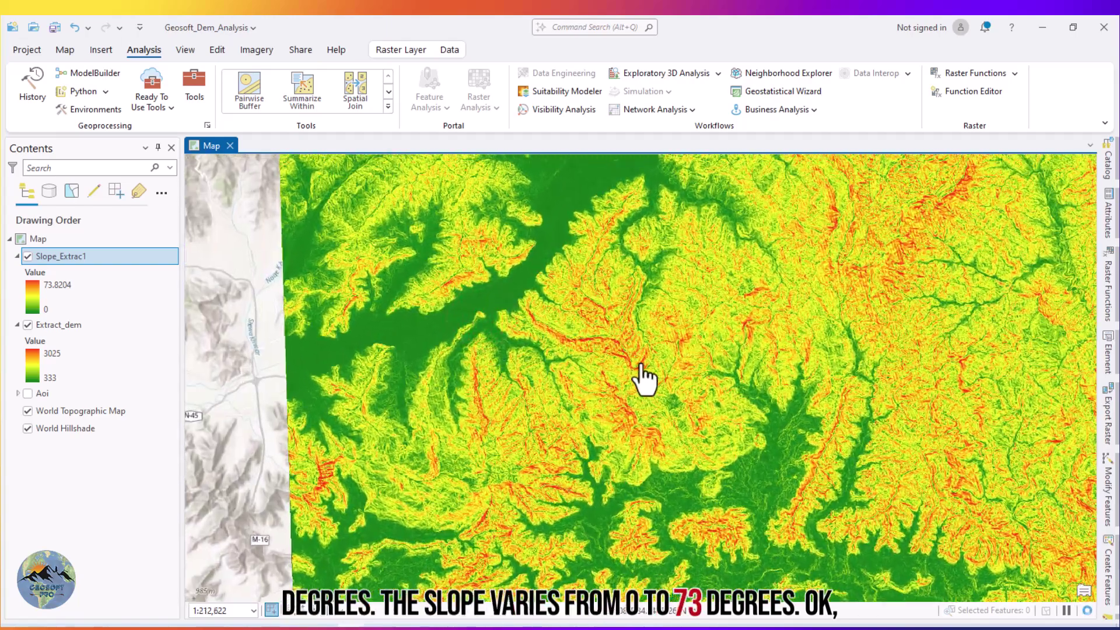
pyautogui.moveTo(643, 378); pyautogui.dragTo(570, 382)
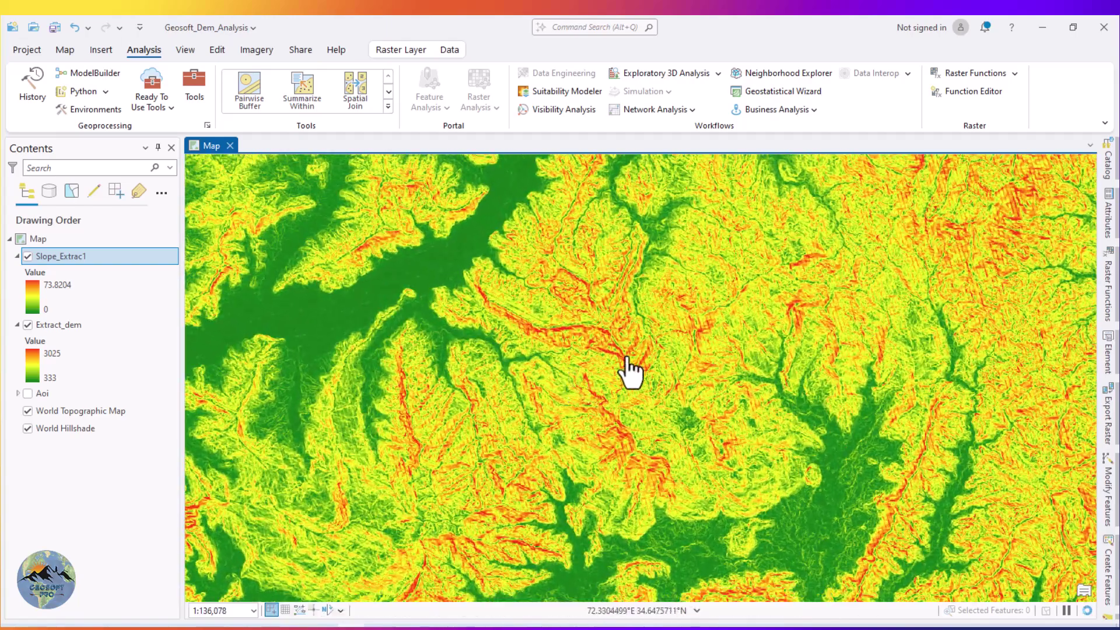
pyautogui.scroll(1, 628, 353)
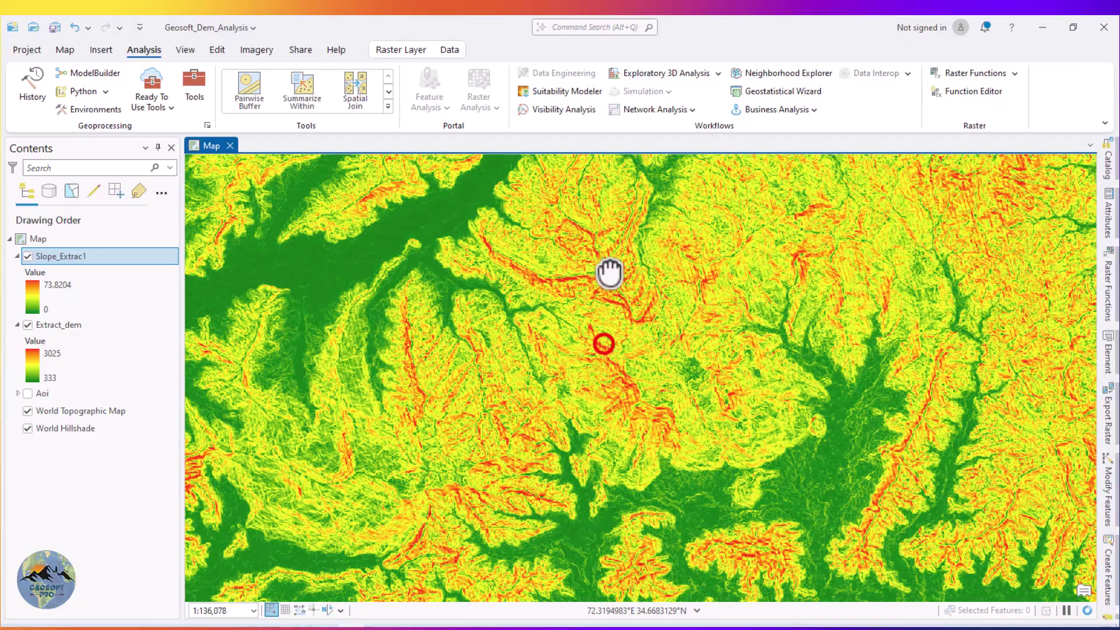
pyautogui.scroll(-2, 595, 286)
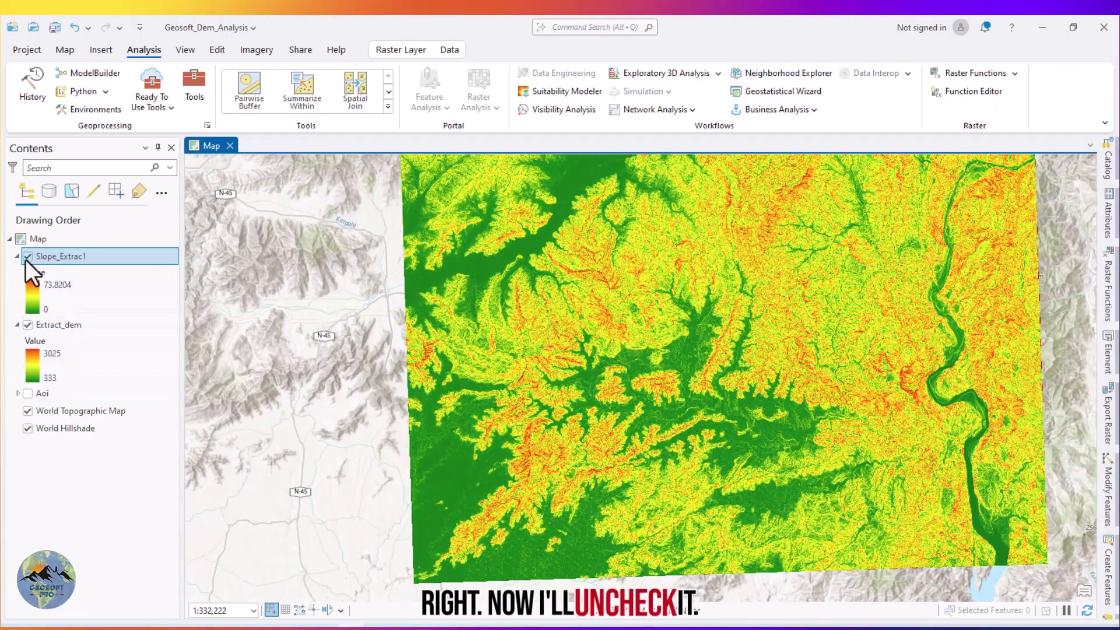
# - Hide the Slope_Extrac1 layer, move it below Extract_dem in the drawing order, and collapse its legend
pyautogui.click(27, 257)
pyautogui.moveTo(41, 318); pyautogui.dragTo(44, 382)
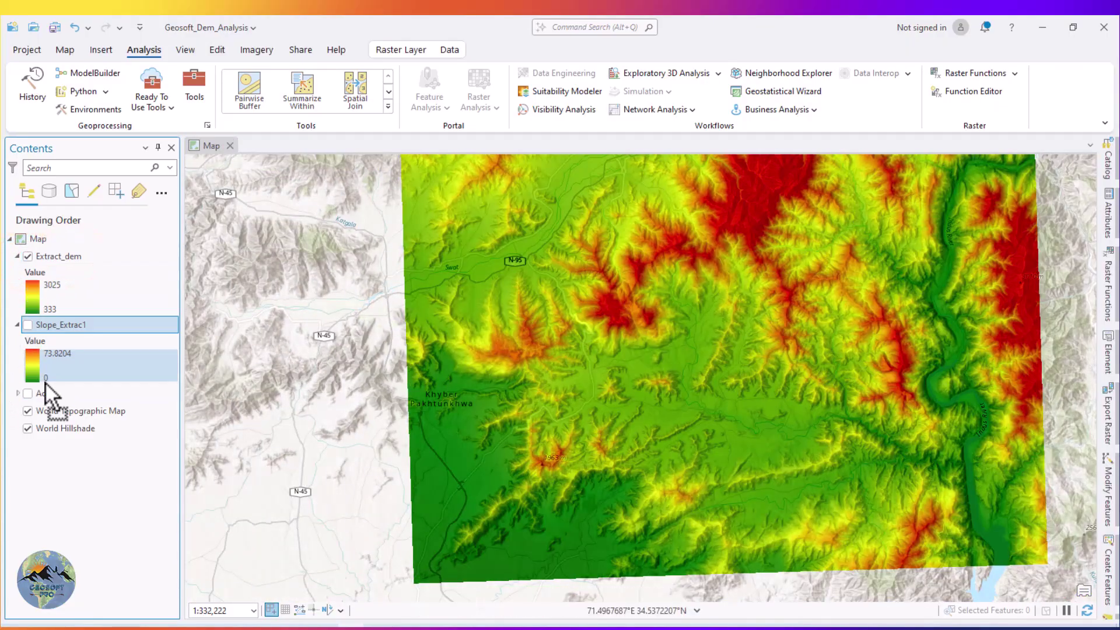
pyautogui.click(17, 325)
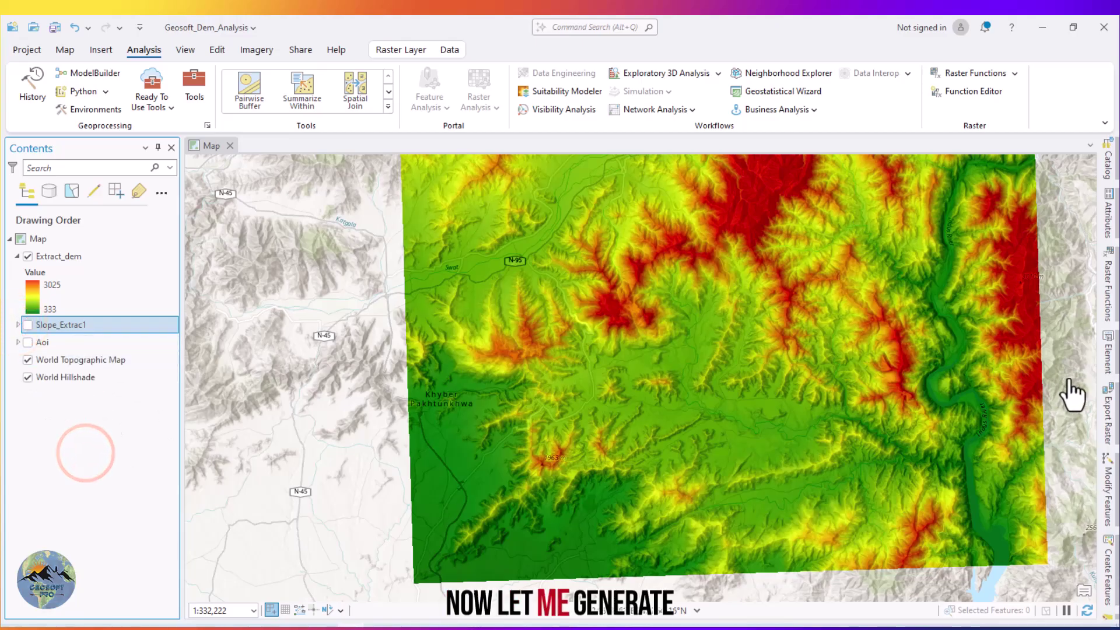
# - Open the Aspect geoprocessing tool from the Surface toolset
pyautogui.rightClick(1108, 416)
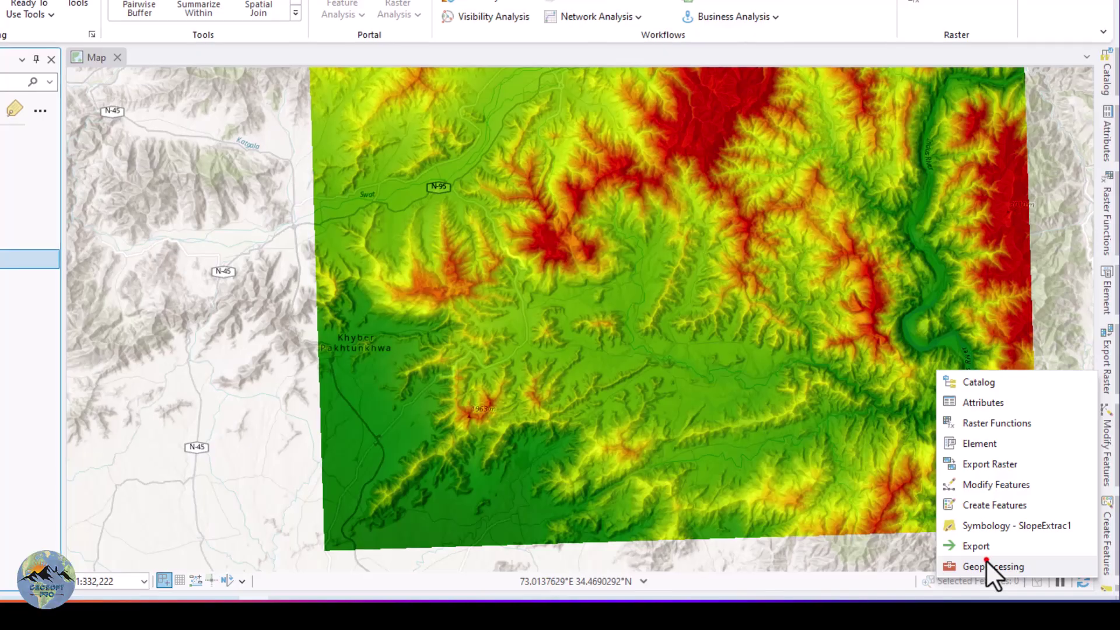
pyautogui.click(995, 578)
pyautogui.click(809, 81)
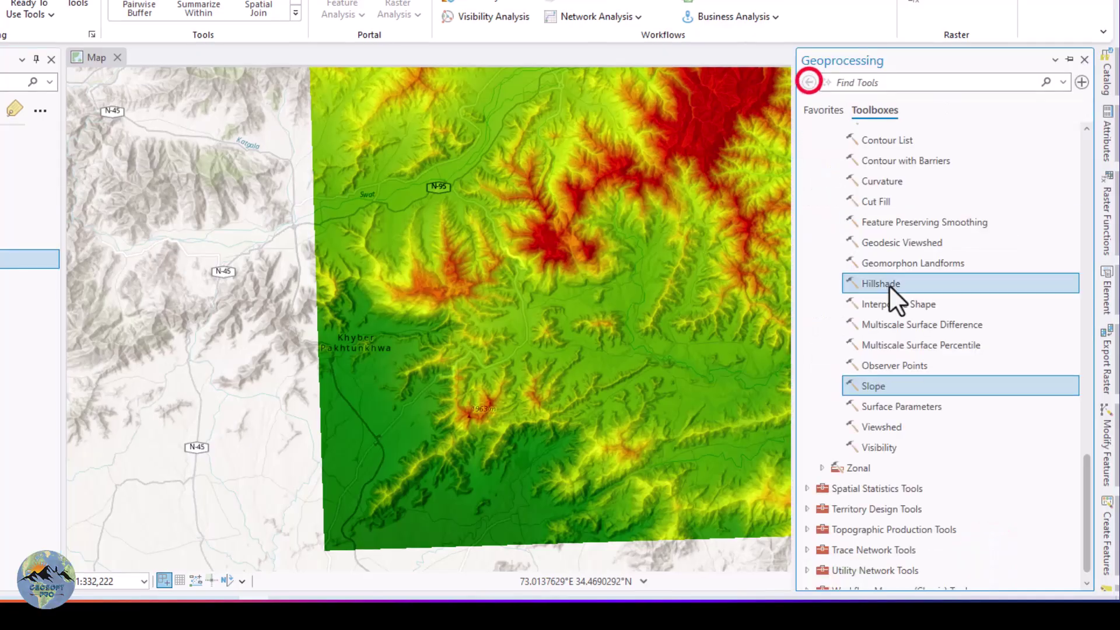
pyautogui.scroll(3, 878, 350)
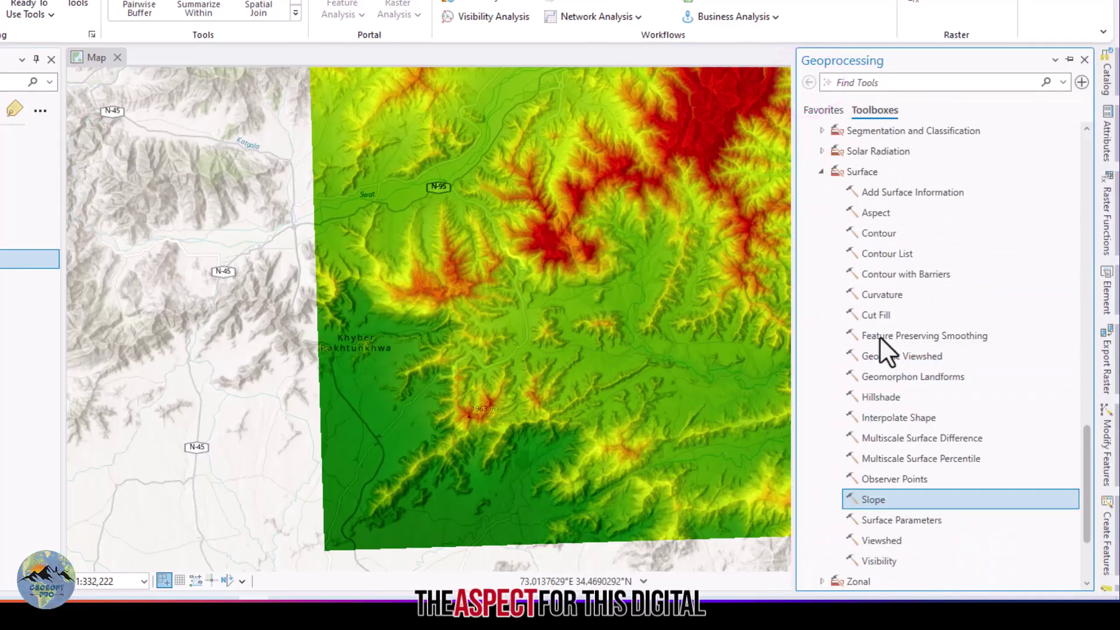
pyautogui.click(887, 213)
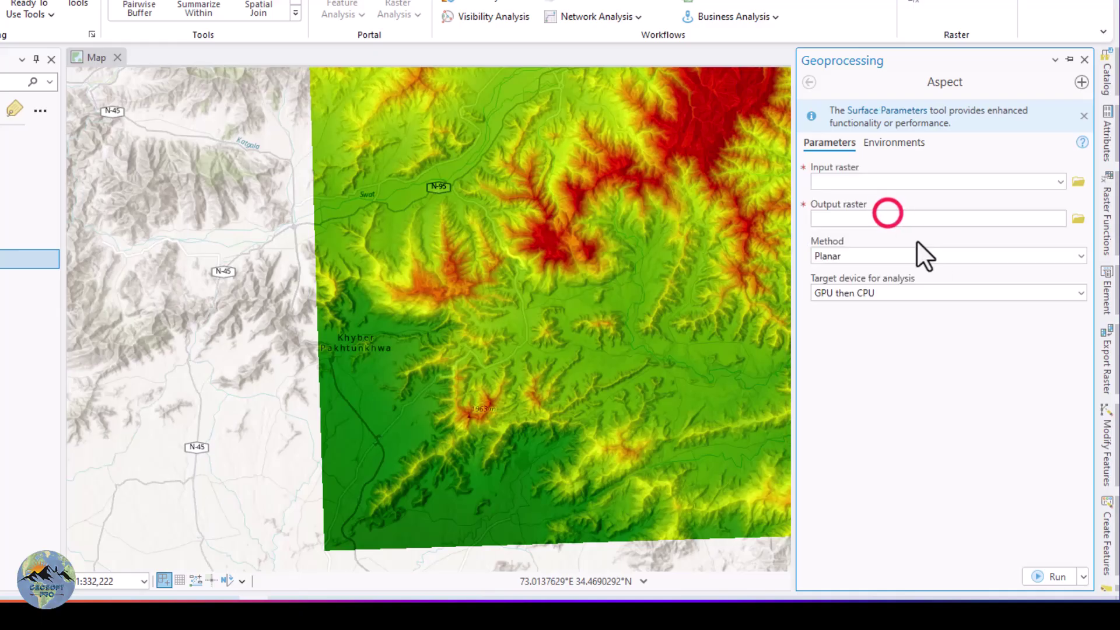
# - Run Aspect on Extract_dem with output Aspect_Extra1, the Planar method and GPU then CPU as target device
pyautogui.click(1060, 181)
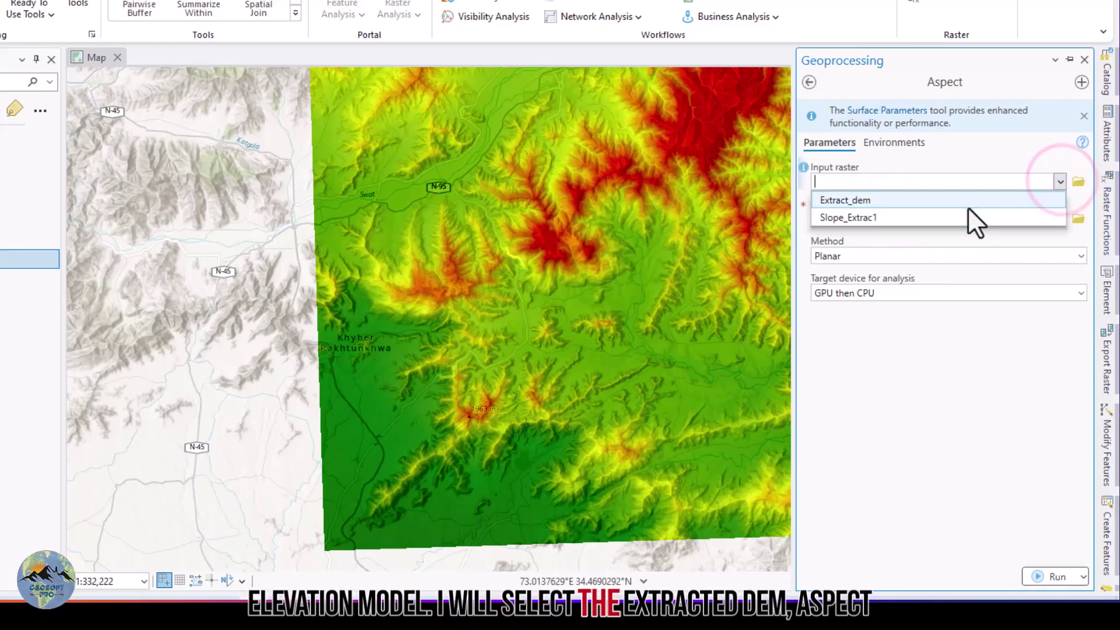
pyautogui.click(967, 204)
pyautogui.click(915, 312)
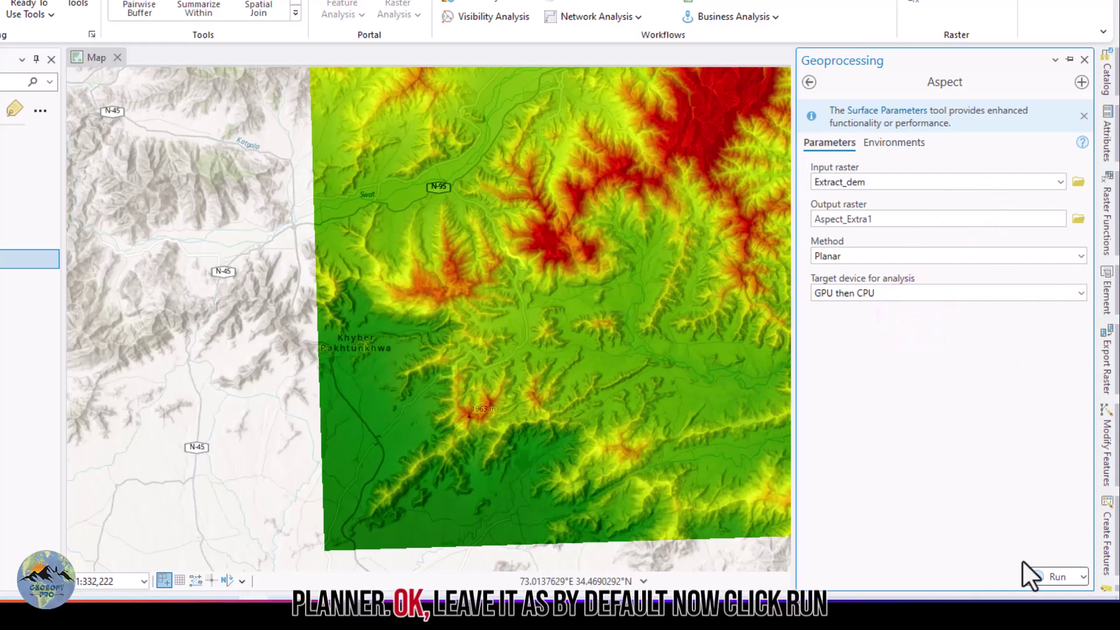
pyautogui.click(1037, 577)
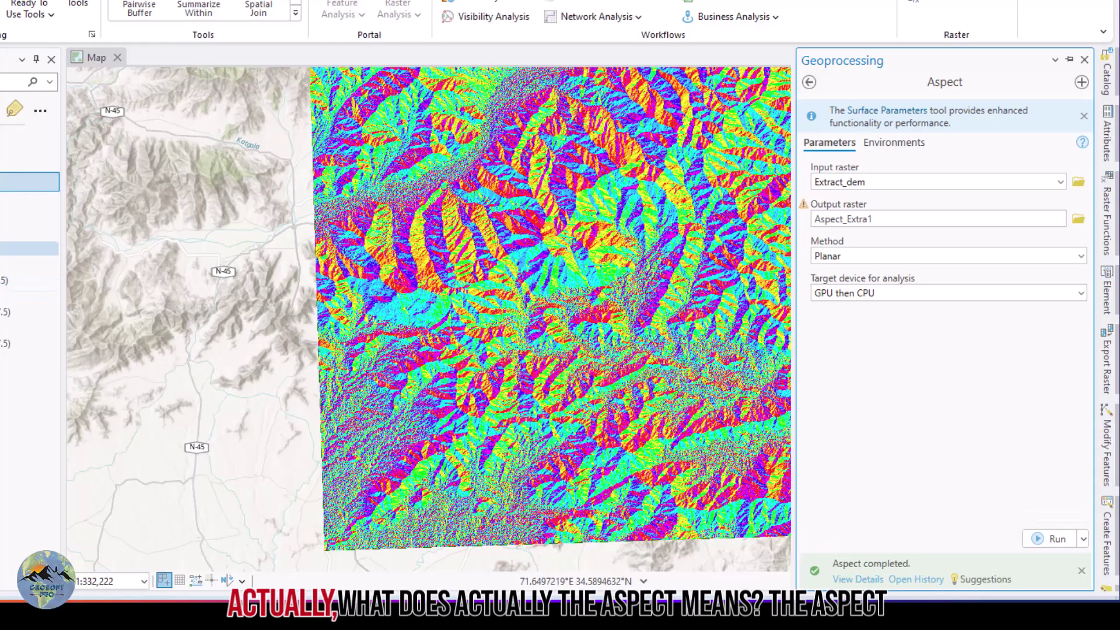
# - Examine the slope directions across the Aspect_Extra1 raster against the legend's flat and compass direction classes
pyautogui.moveTo(563, 349)
pyautogui.mouseDown()
pyautogui.moveTo(545, 368)
pyautogui.moveTo(280, 383)
pyautogui.mouseUp()
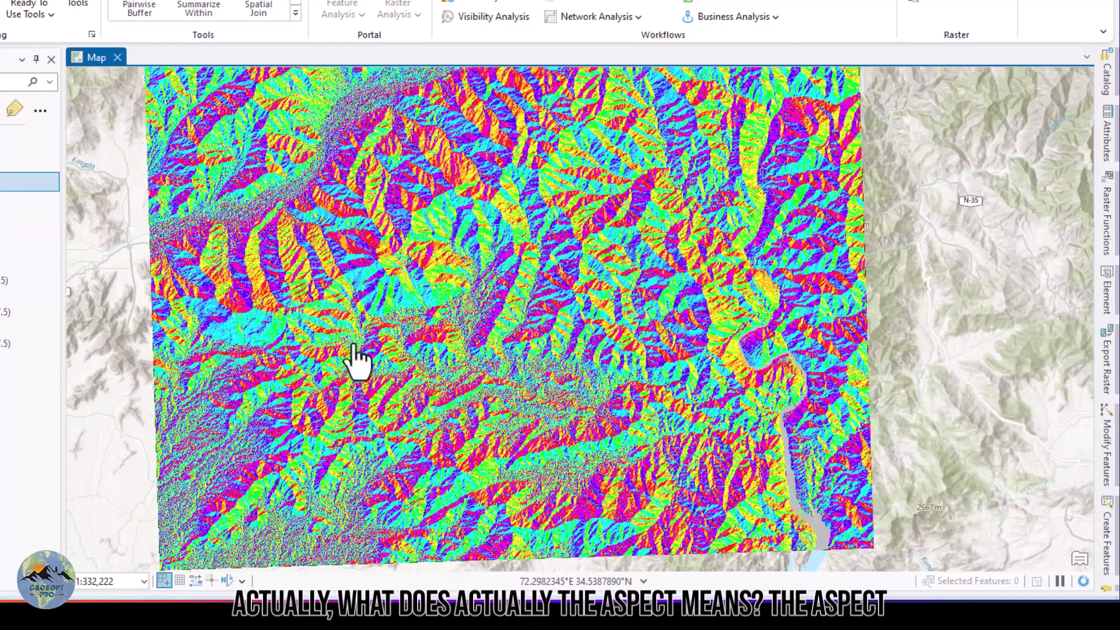
pyautogui.scroll(-3, 359, 361)
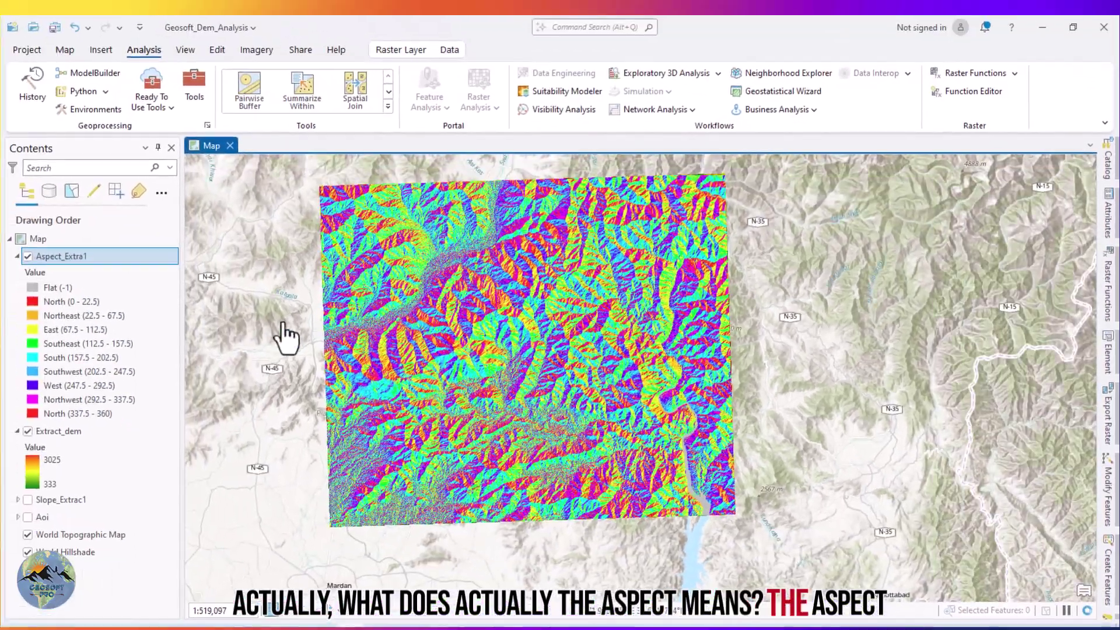
pyautogui.scroll(2, 446, 269)
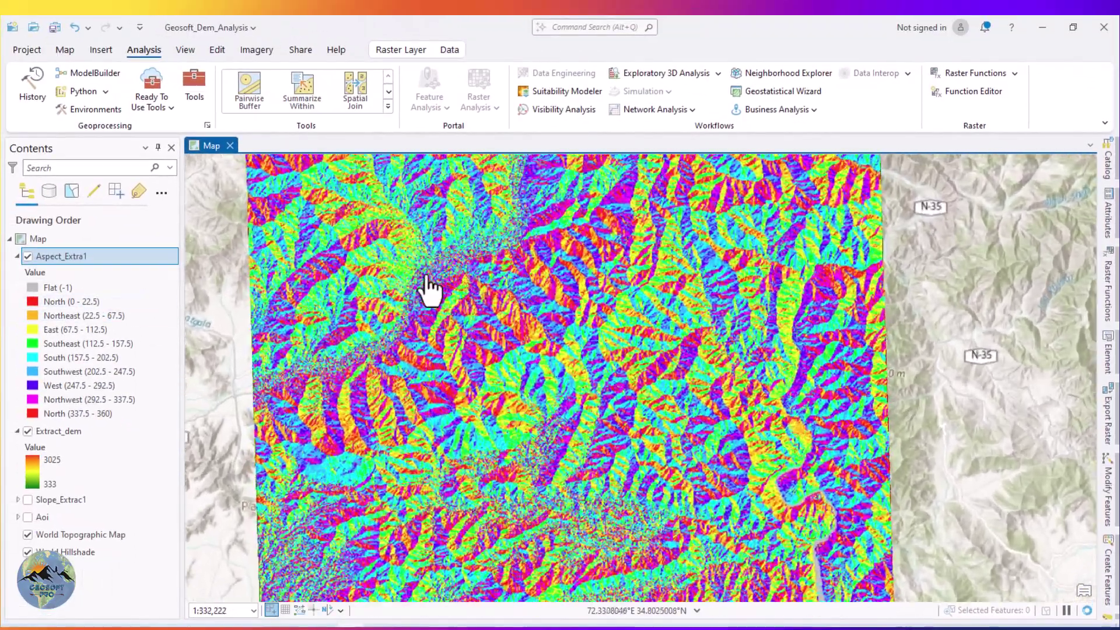
pyautogui.moveTo(419, 309); pyautogui.dragTo(532, 341)
pyautogui.scroll(4, 496, 275)
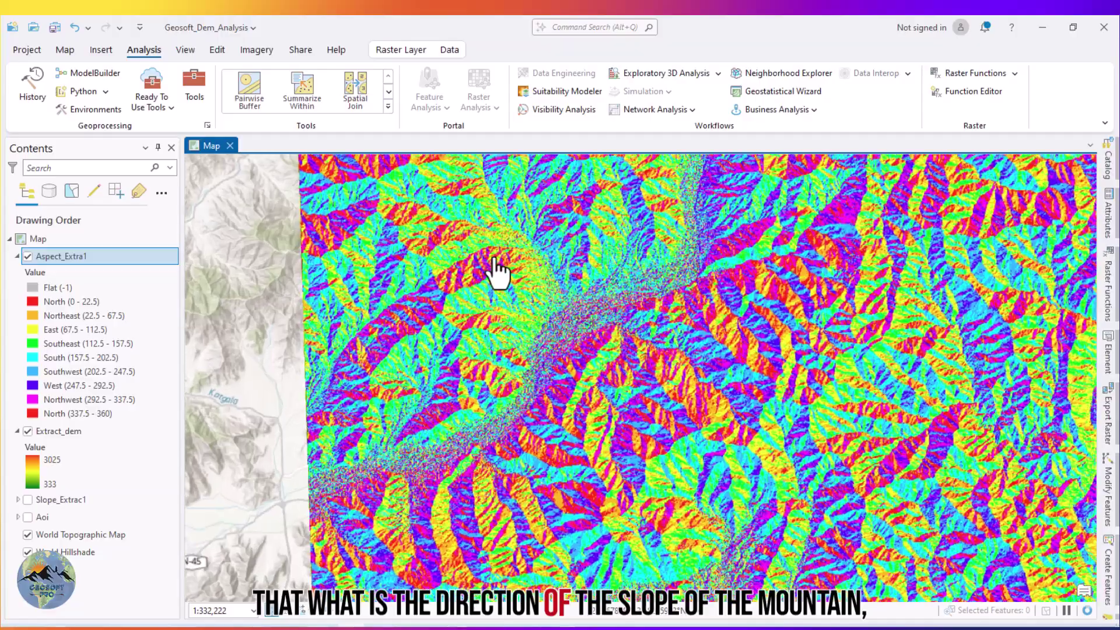
pyautogui.moveTo(483, 278); pyautogui.dragTo(530, 350)
pyautogui.scroll(2, 490, 348)
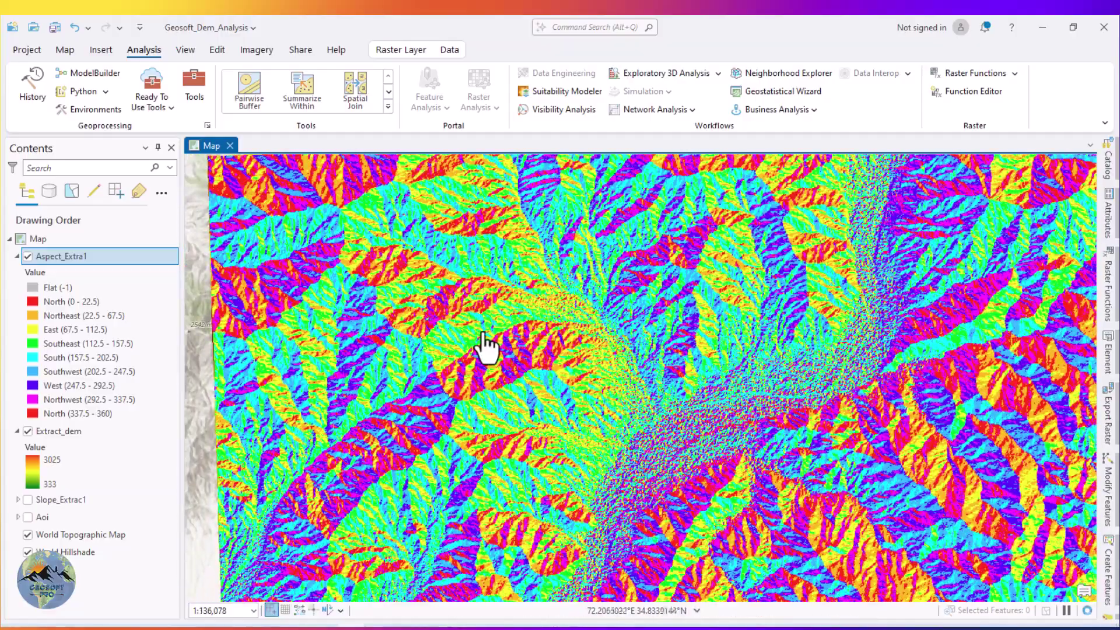
pyautogui.moveTo(482, 320); pyautogui.dragTo(507, 371)
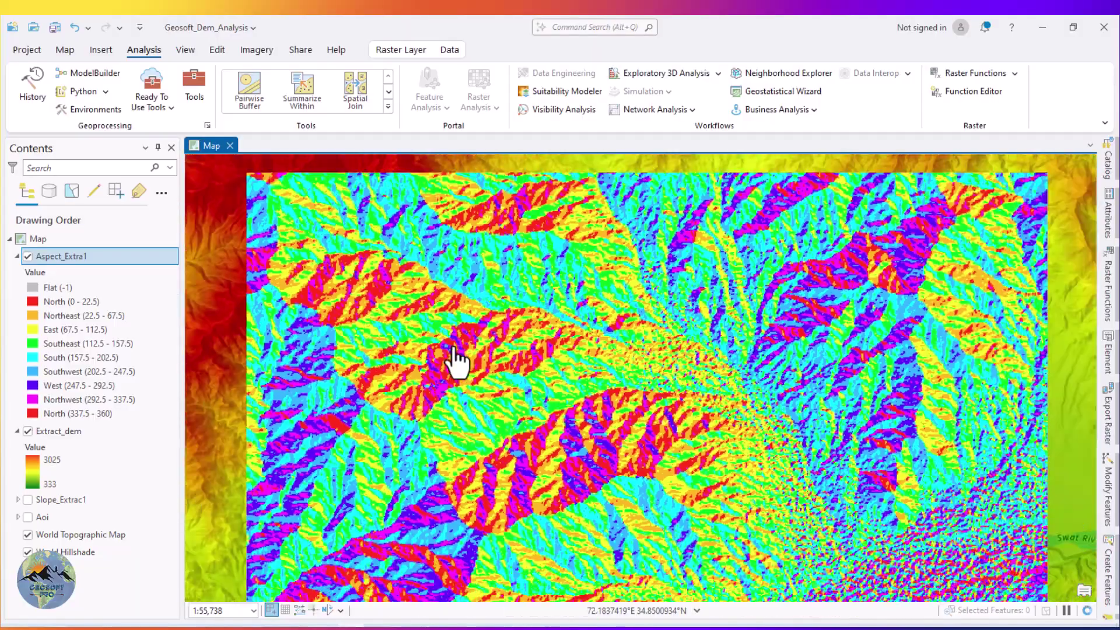
pyautogui.moveTo(453, 350); pyautogui.dragTo(699, 366)
pyautogui.scroll(4, 699, 366)
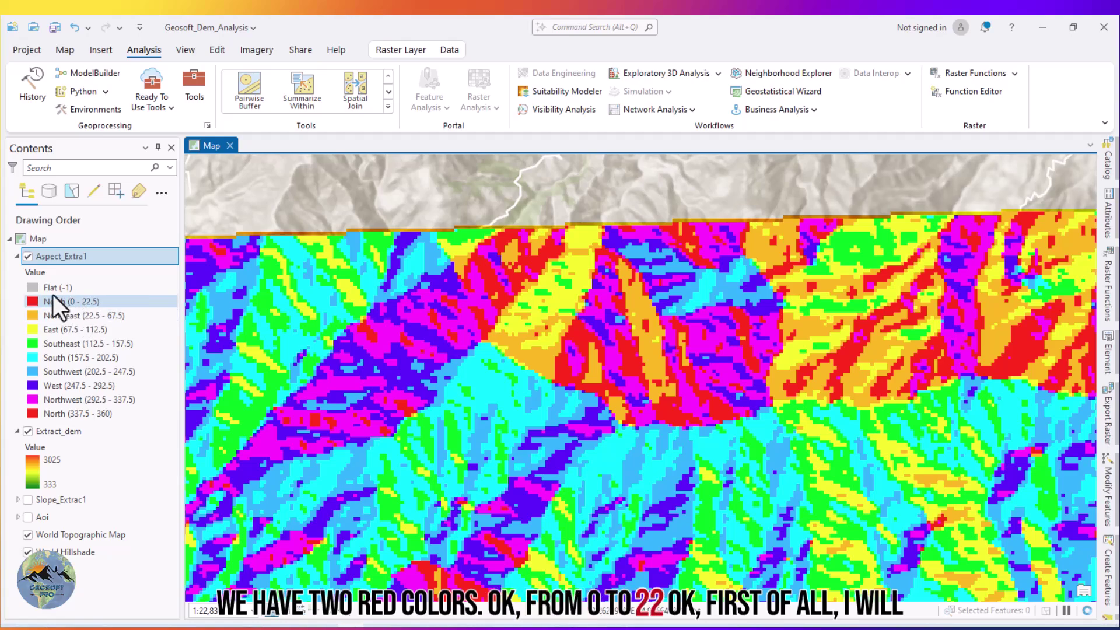
pyautogui.scroll(-3, 601, 326)
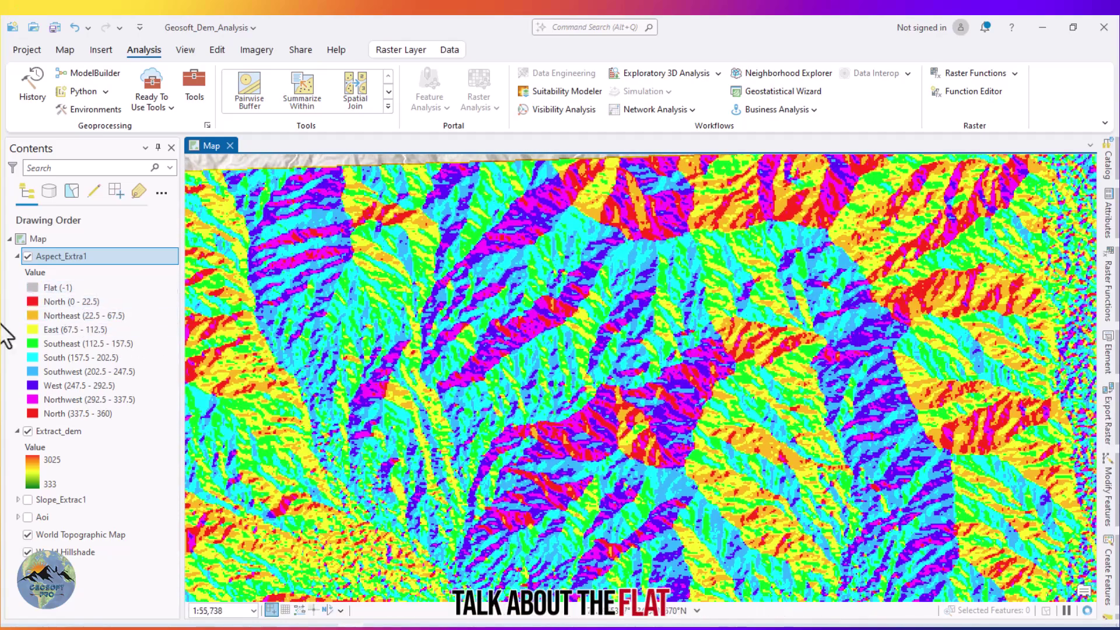
# - Hide the Extract_dem layer and view the valley area of the aspect raster
pyautogui.click(27, 431)
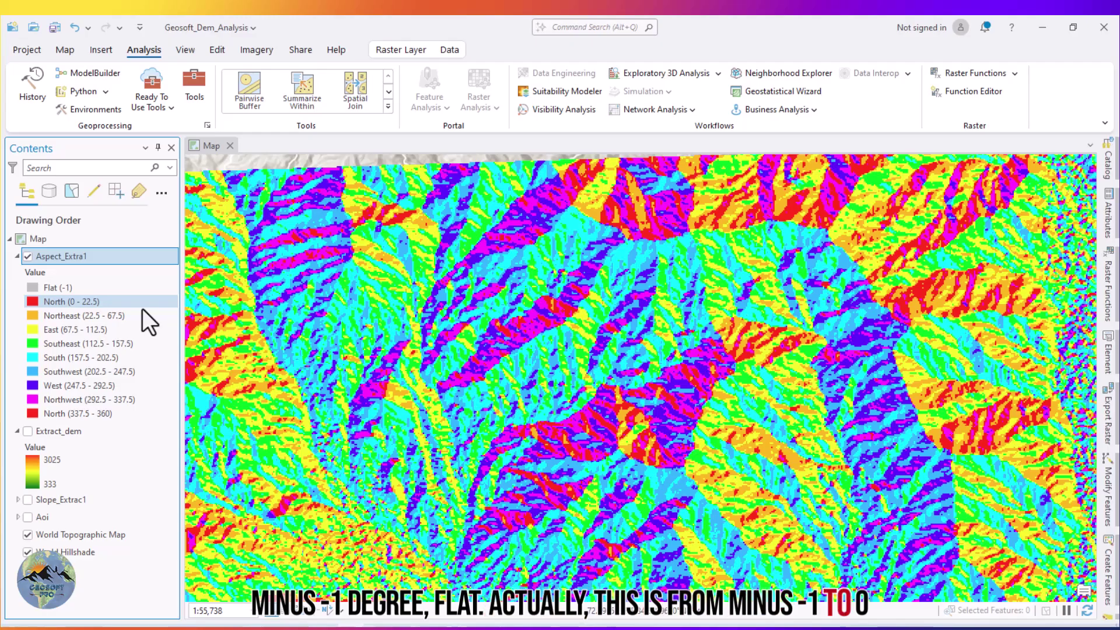
pyautogui.scroll(-2, 399, 338)
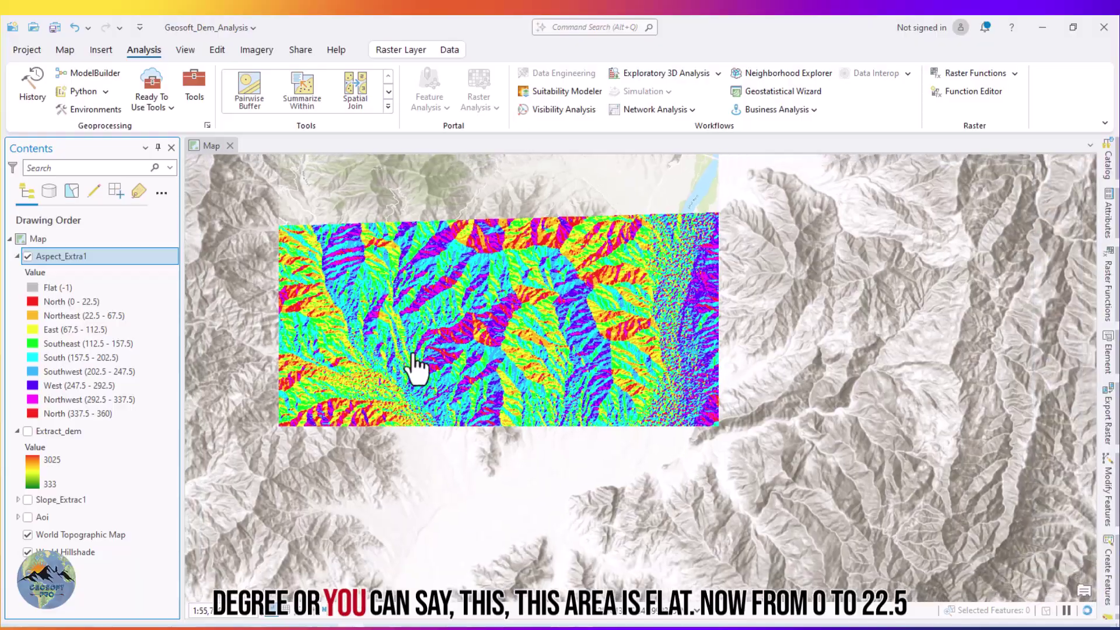
pyautogui.scroll(4, 412, 405)
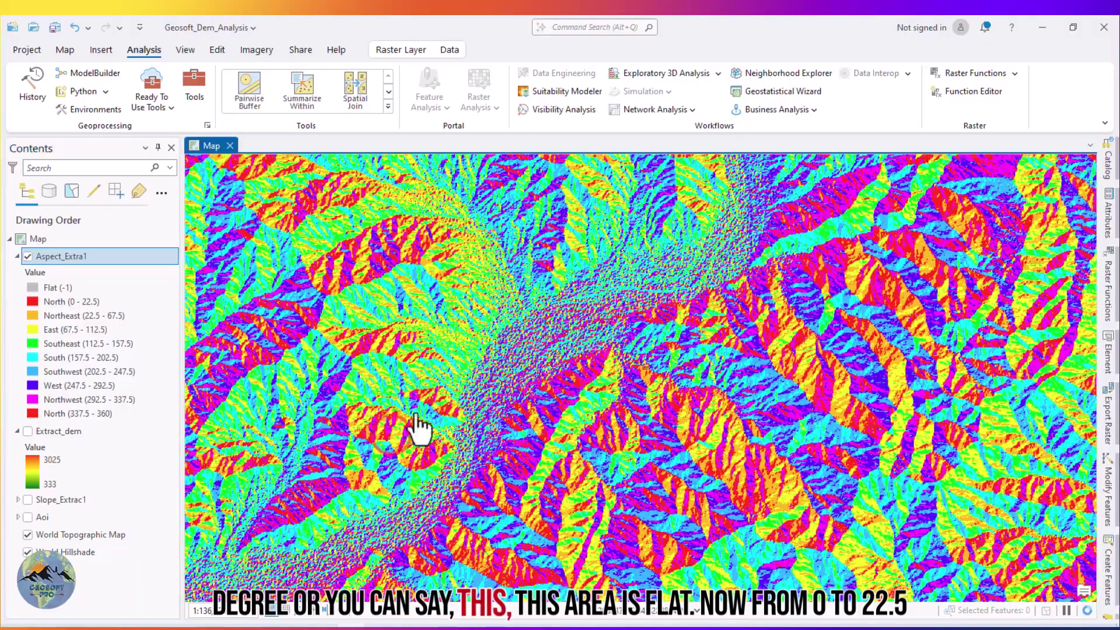
# - Recolor the North (337.5 - 360) class of the Aspect_Extra1 layer light yellow
pyautogui.moveTo(442, 396); pyautogui.dragTo(492, 345)
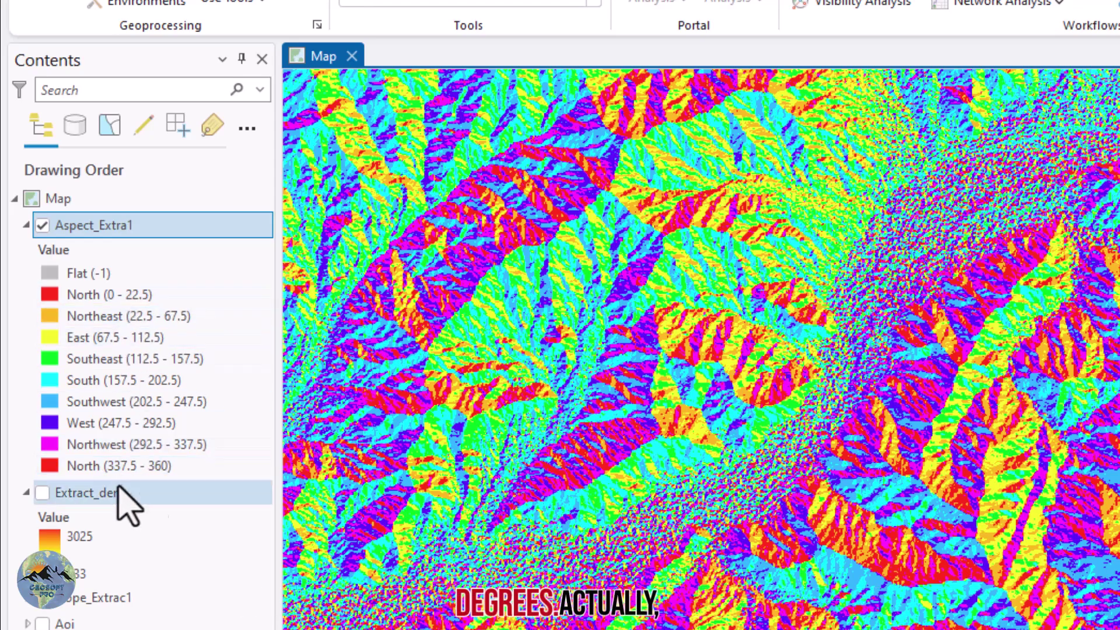
pyautogui.scroll(-2, 629, 356)
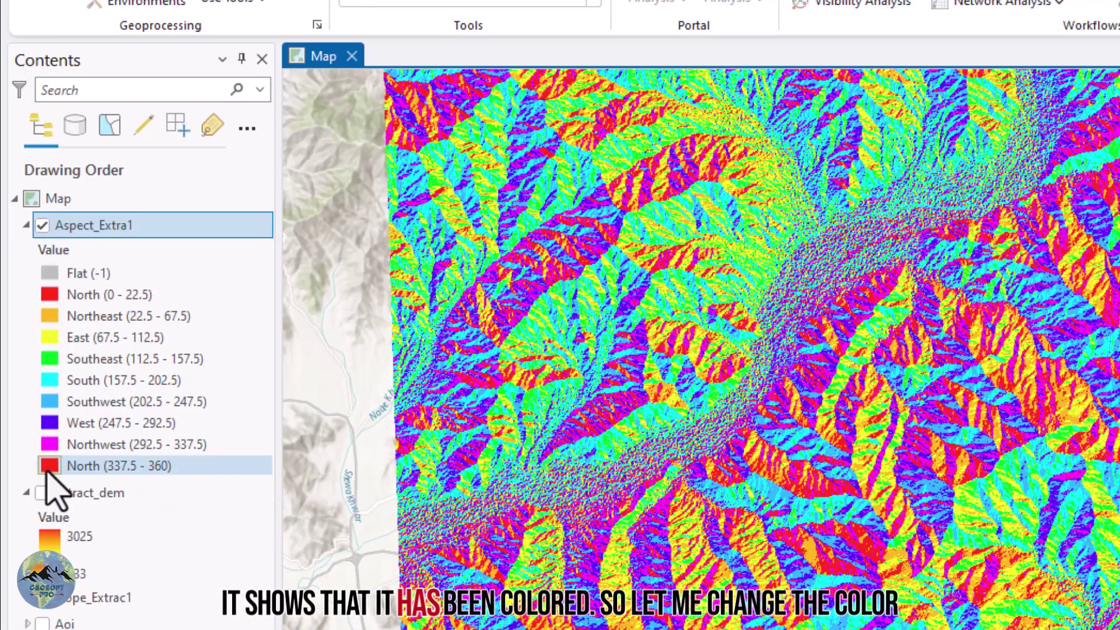
pyautogui.click(49, 467)
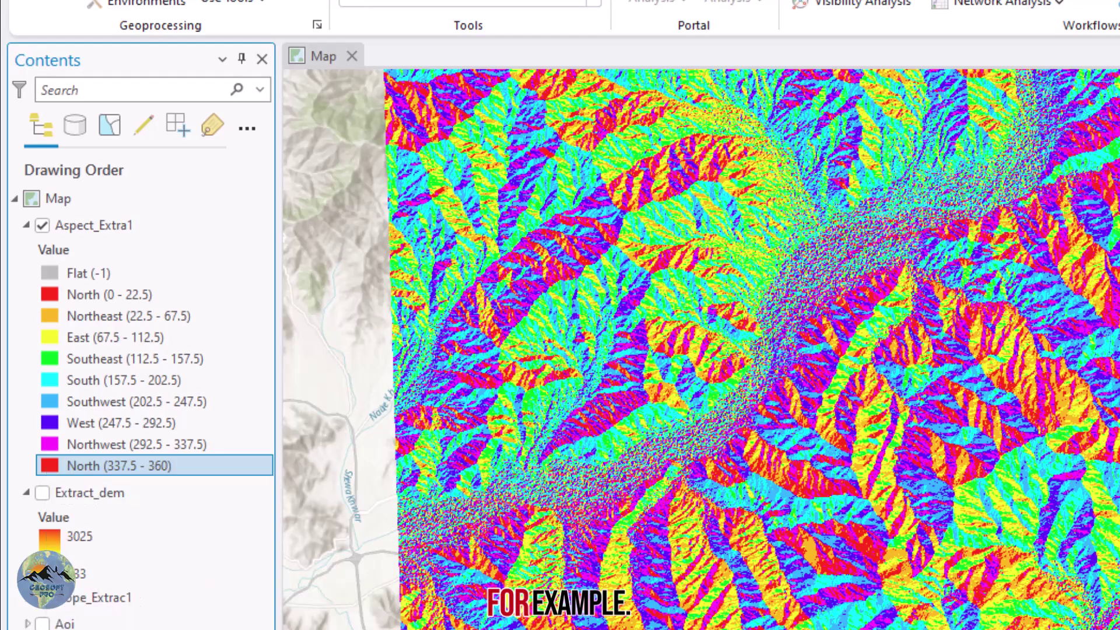
pyautogui.click(155, 548)
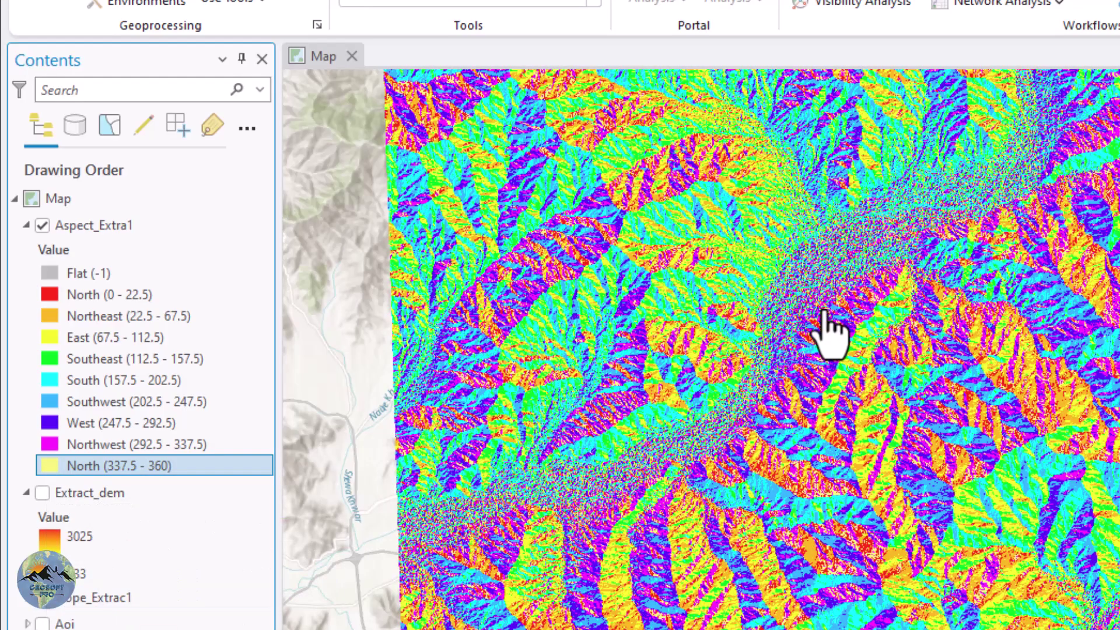
# - Recolor the North (0 - 22.5) class of the Aspect_Extra1 layer white
pyautogui.scroll(3, 823, 311)
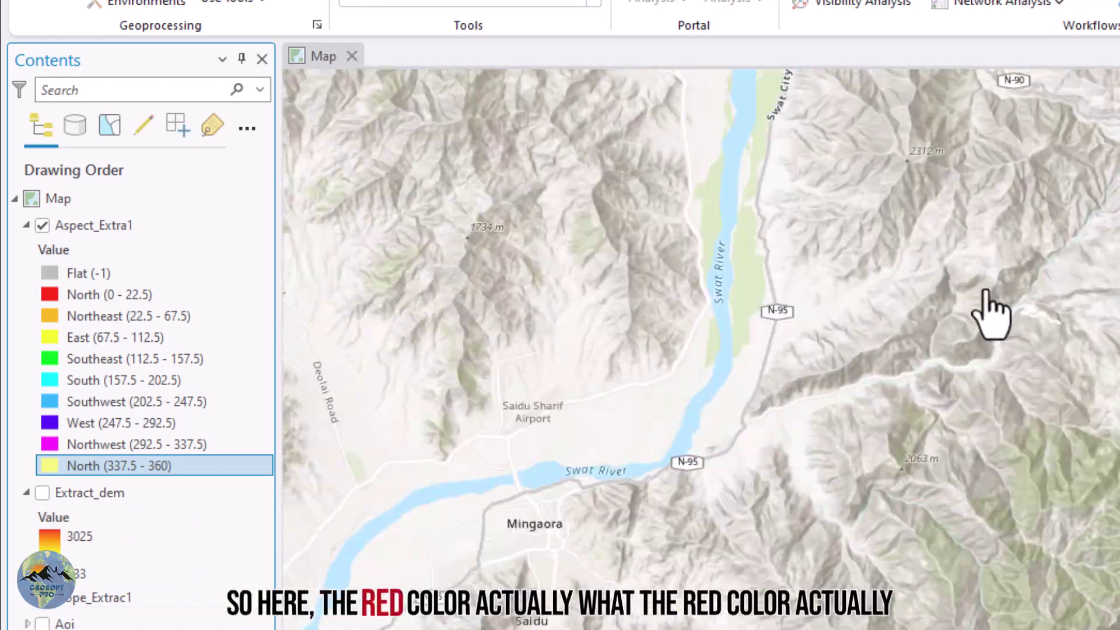
pyautogui.scroll(2, 1062, 331)
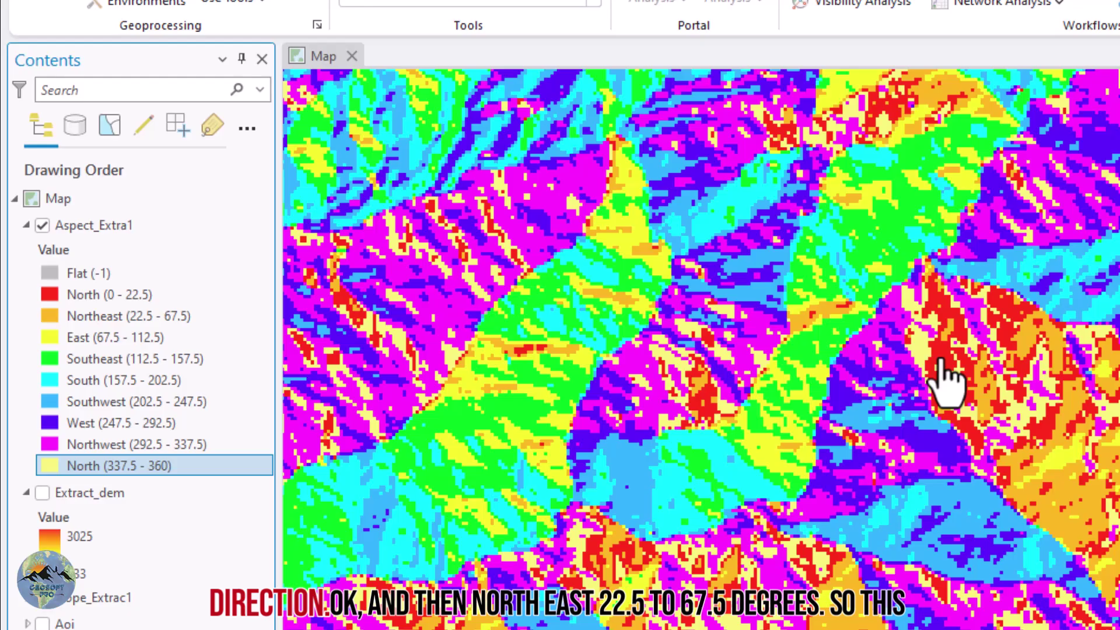
pyautogui.scroll(-3, 928, 396)
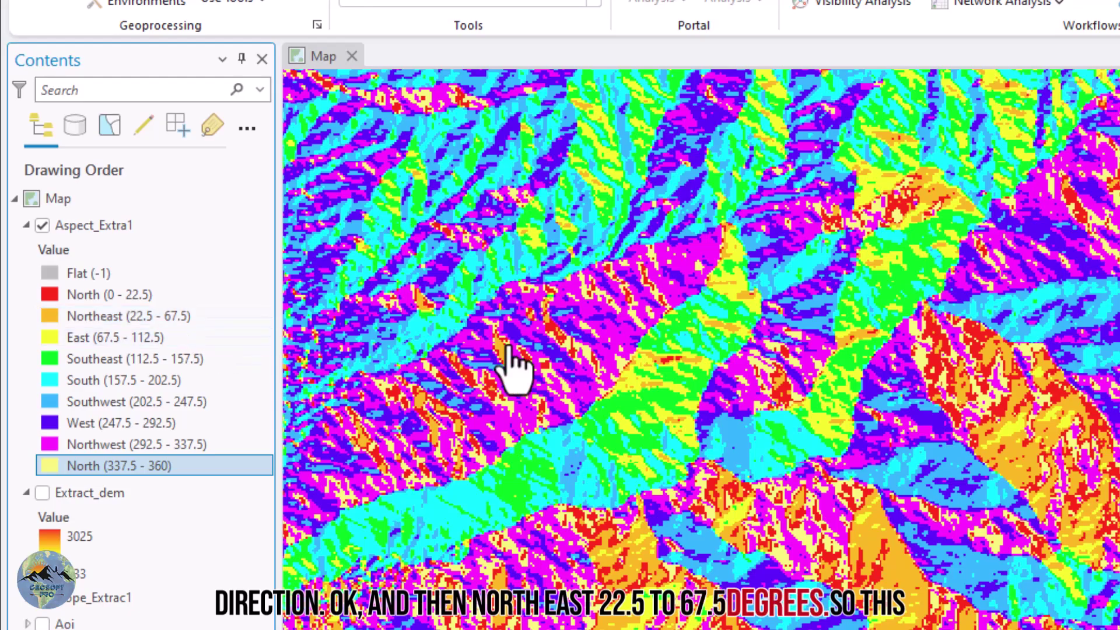
pyautogui.click(50, 318)
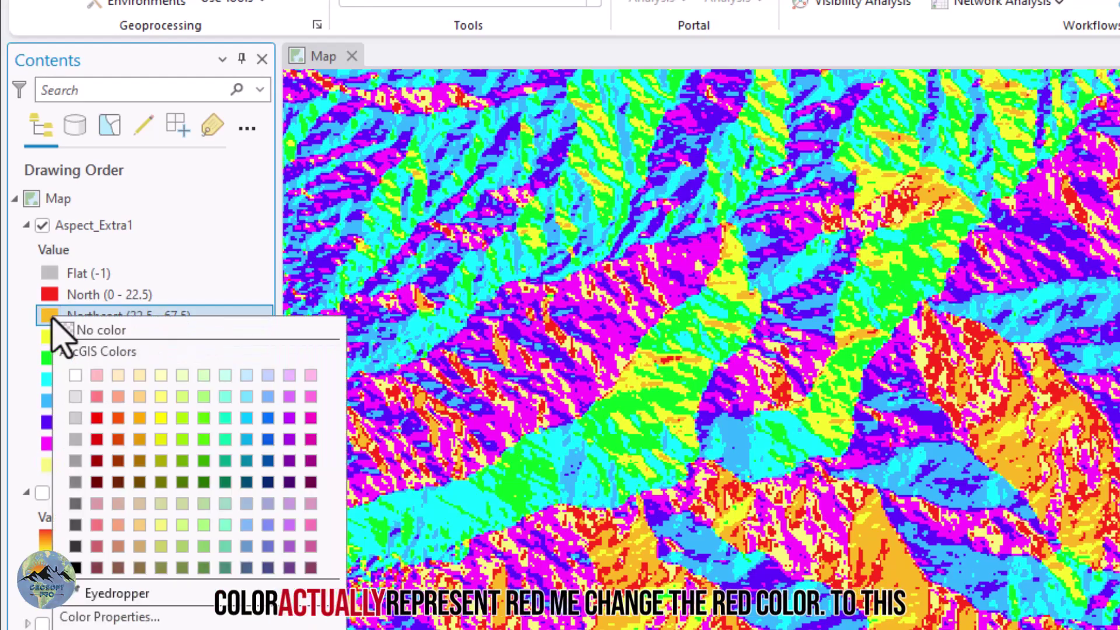
pyautogui.click(50, 295)
pyautogui.click(50, 294)
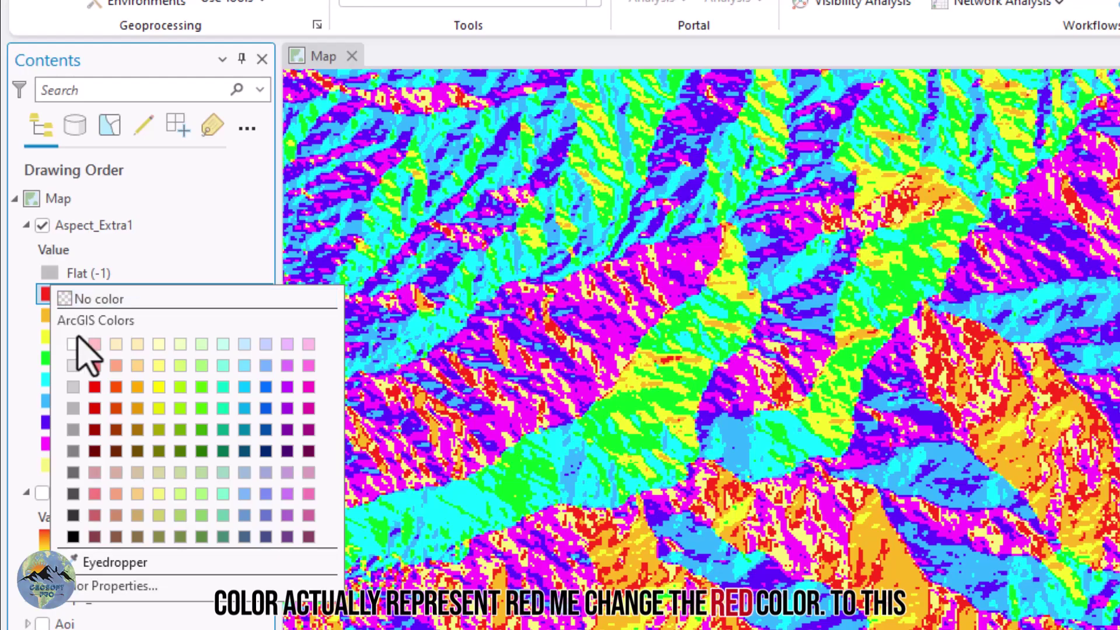
pyautogui.click(75, 342)
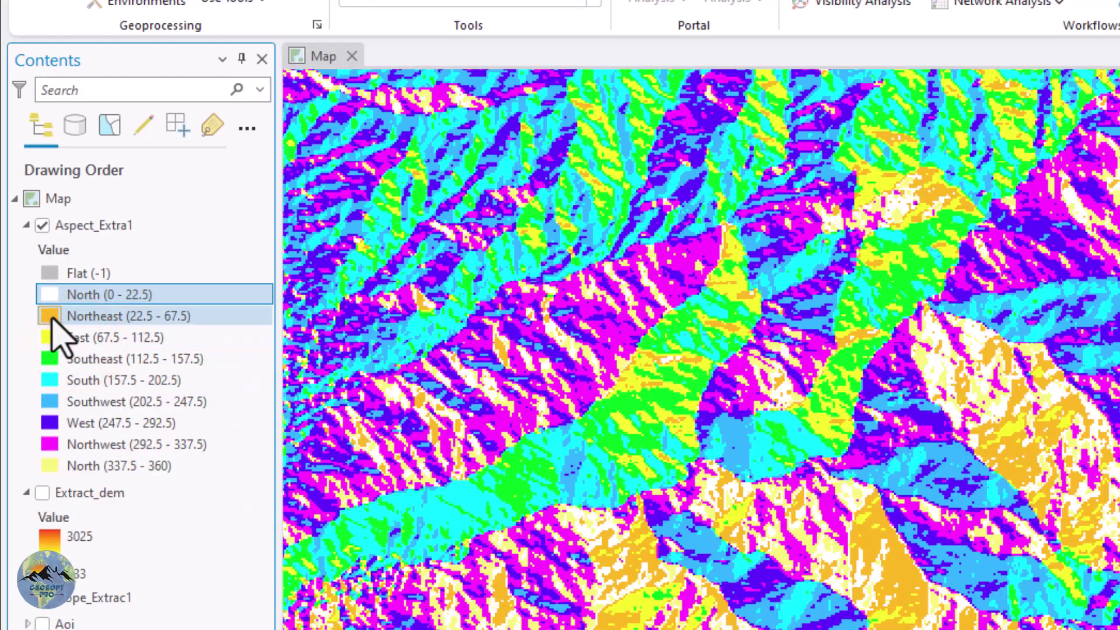
# - Recolor the Northeast (22.5 - 67.5) class of the Aspect_Extra1 layer red and view its slopes on the map
pyautogui.click(50, 318)
pyautogui.click(98, 418)
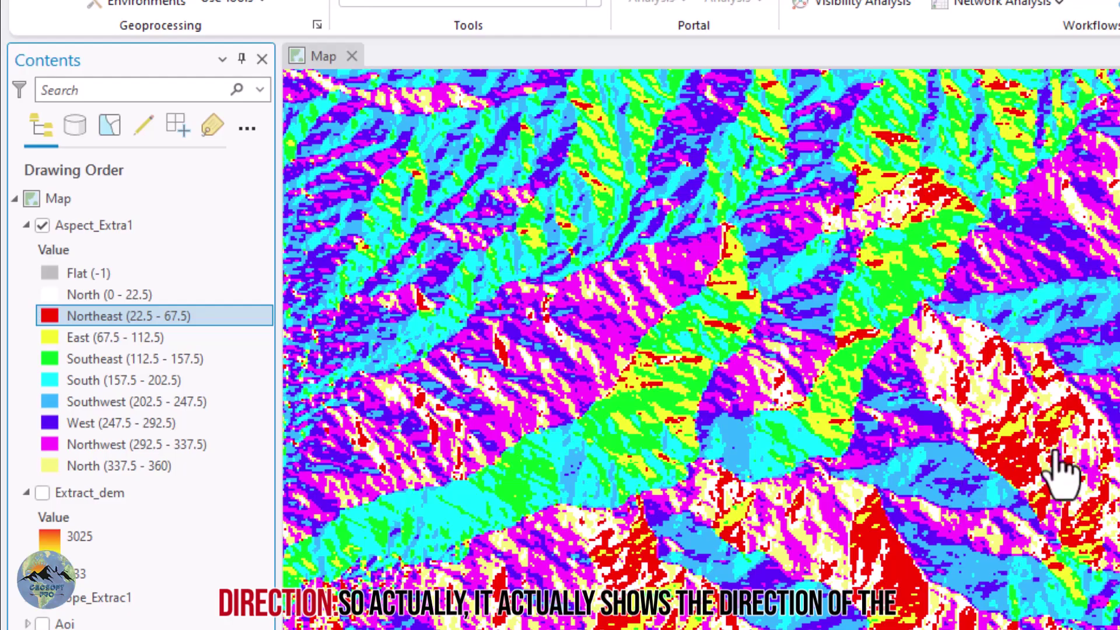
pyautogui.scroll(-3, 912, 370)
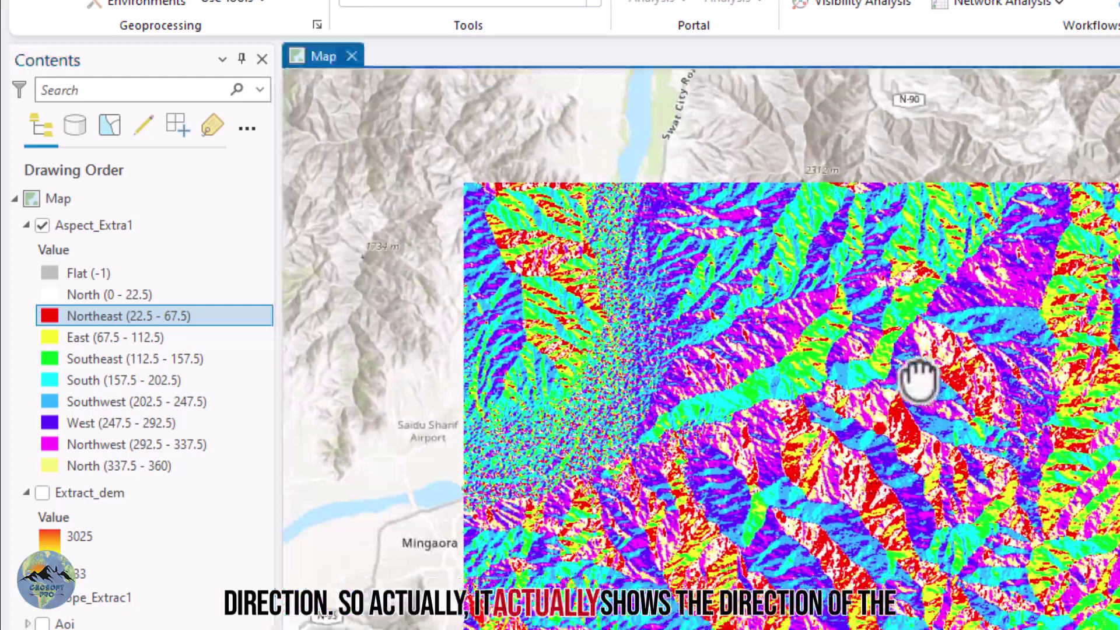
pyautogui.scroll(2, 893, 388)
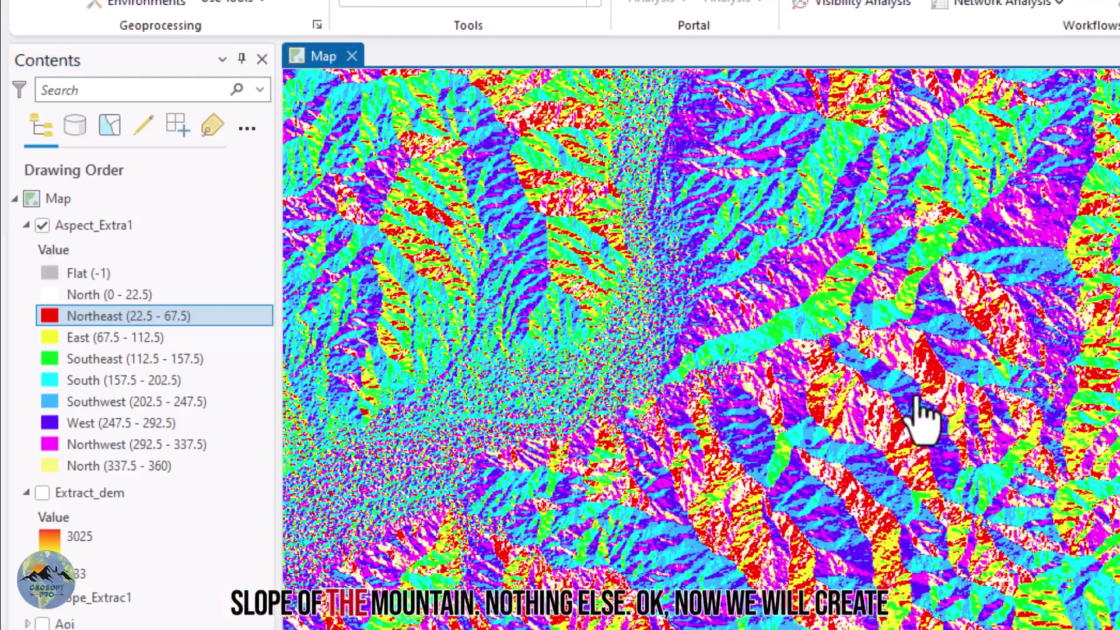
pyautogui.scroll(-2, 918, 420)
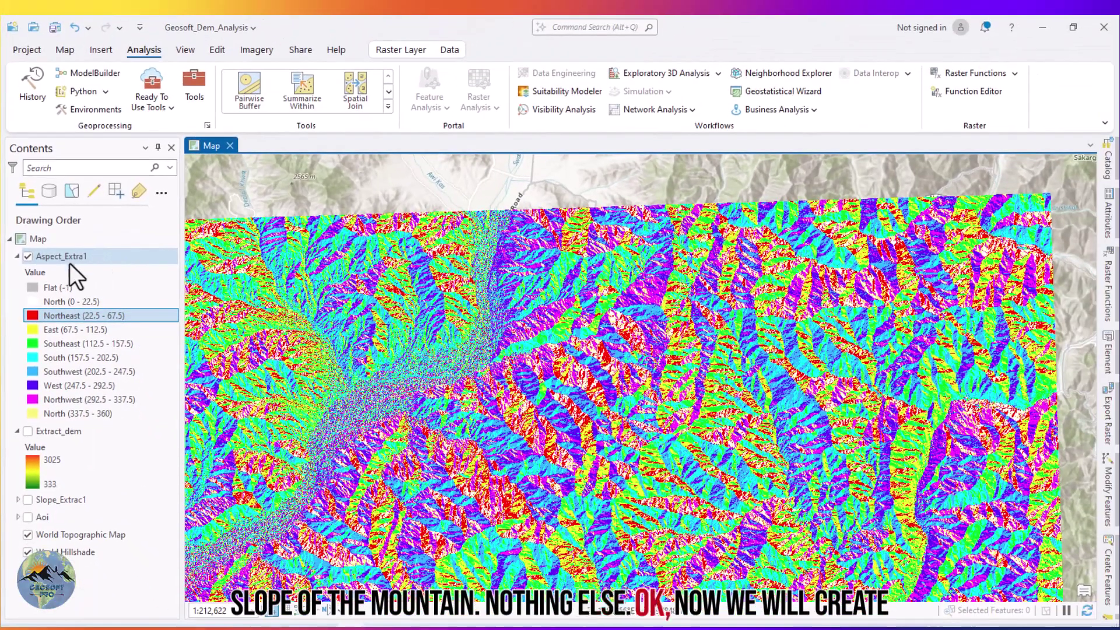
# - Hide the Aspect_Extra1 layer with its legend collapsed, and open the Curvature tool from the Surface toolset
pyautogui.click(28, 257)
pyautogui.rightClick(51, 259)
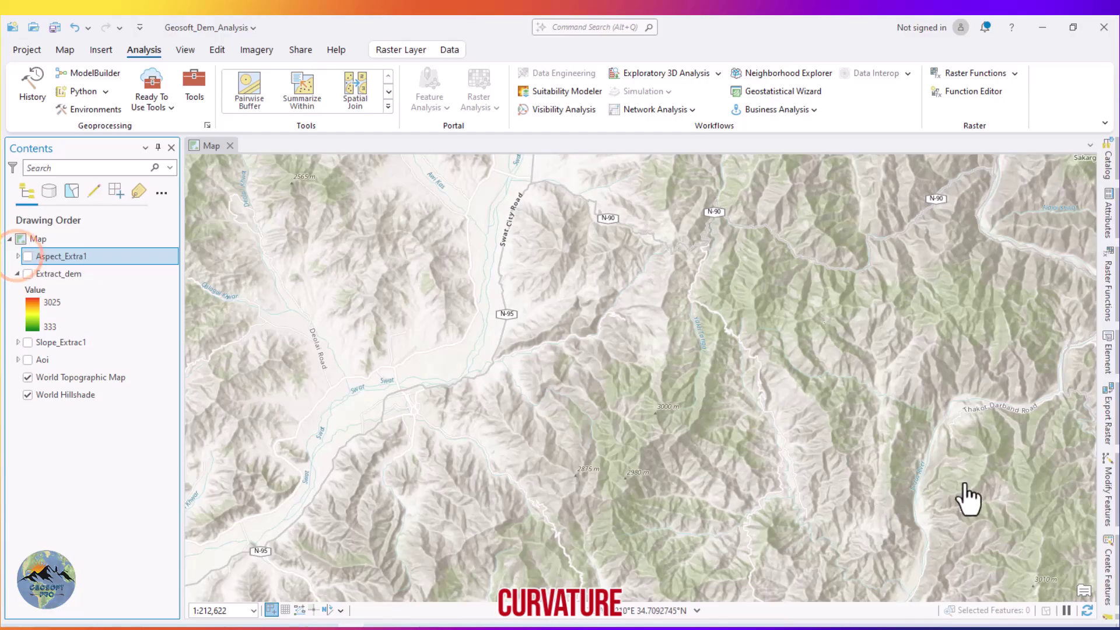
pyautogui.rightClick(1111, 502)
pyautogui.click(1011, 470)
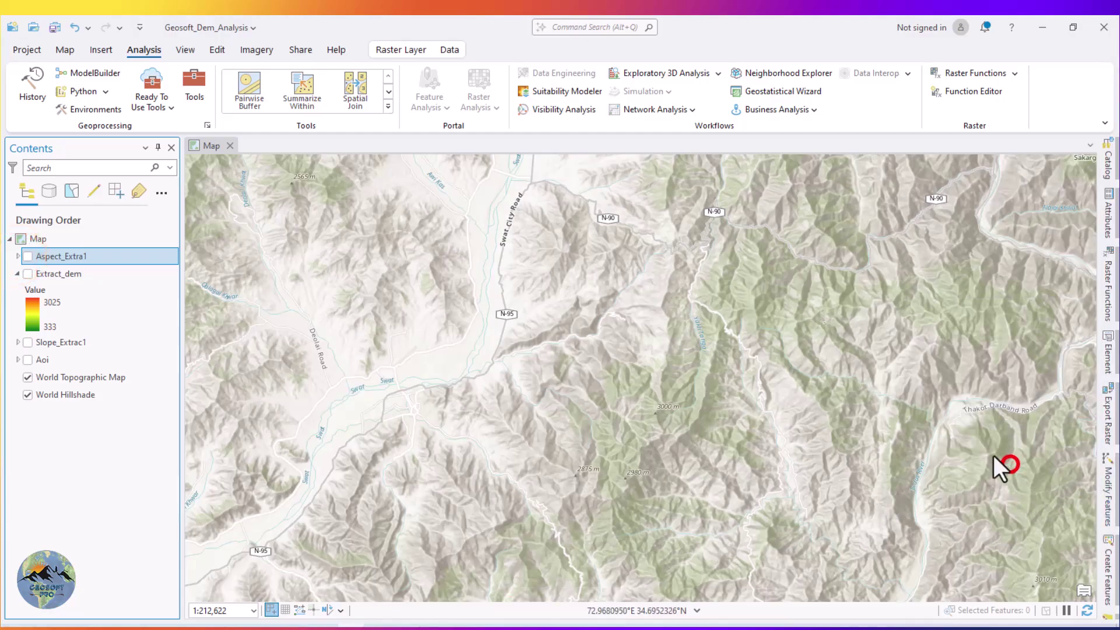
pyautogui.click(844, 168)
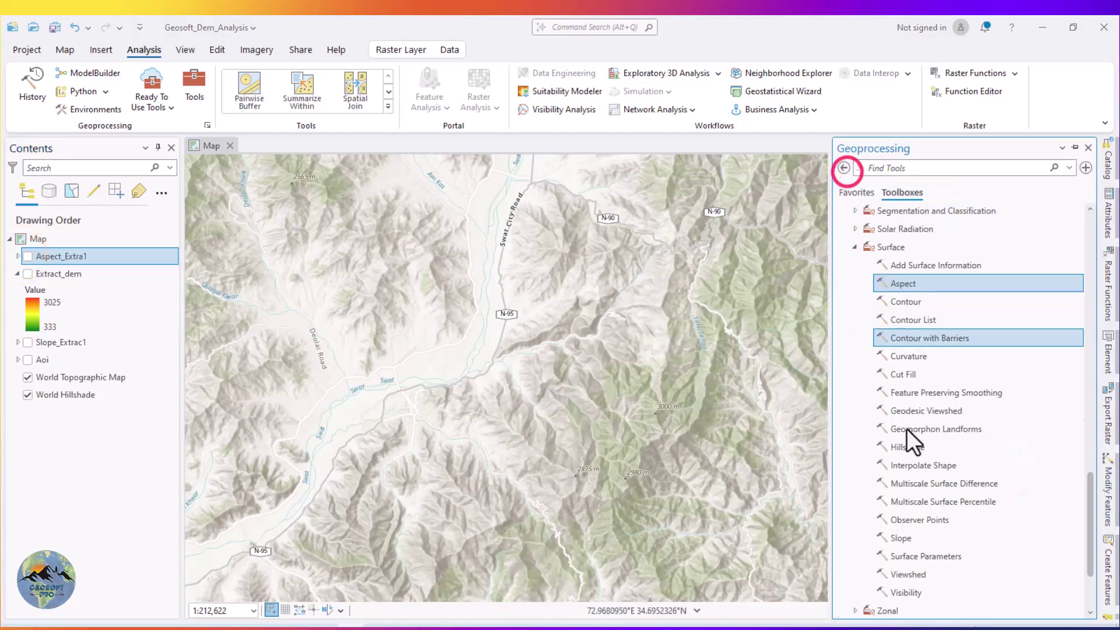
pyautogui.click(908, 357)
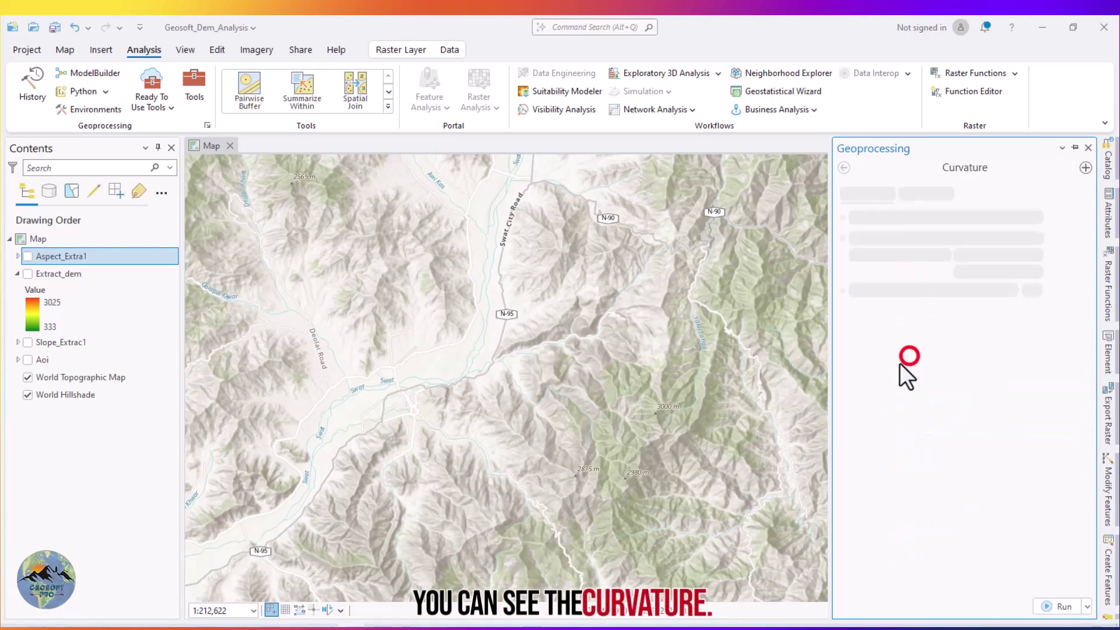
# - Run Curvature on Extract_dem with output curvature raster Curvatu_Extr1 and a Z factor of 1
pyautogui.click(1062, 254)
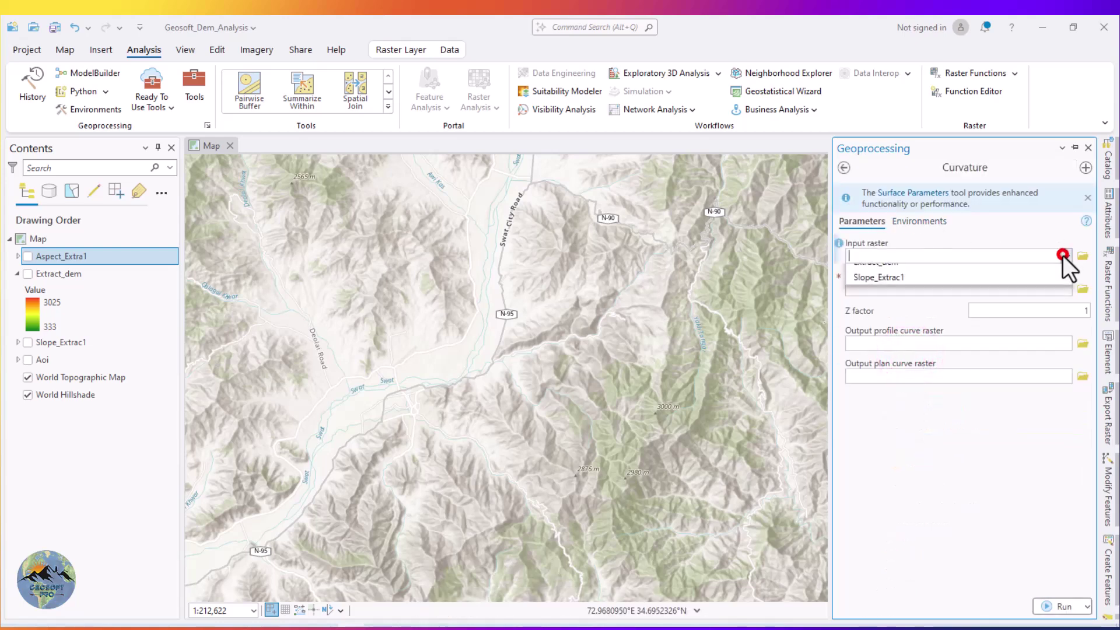
pyautogui.click(943, 288)
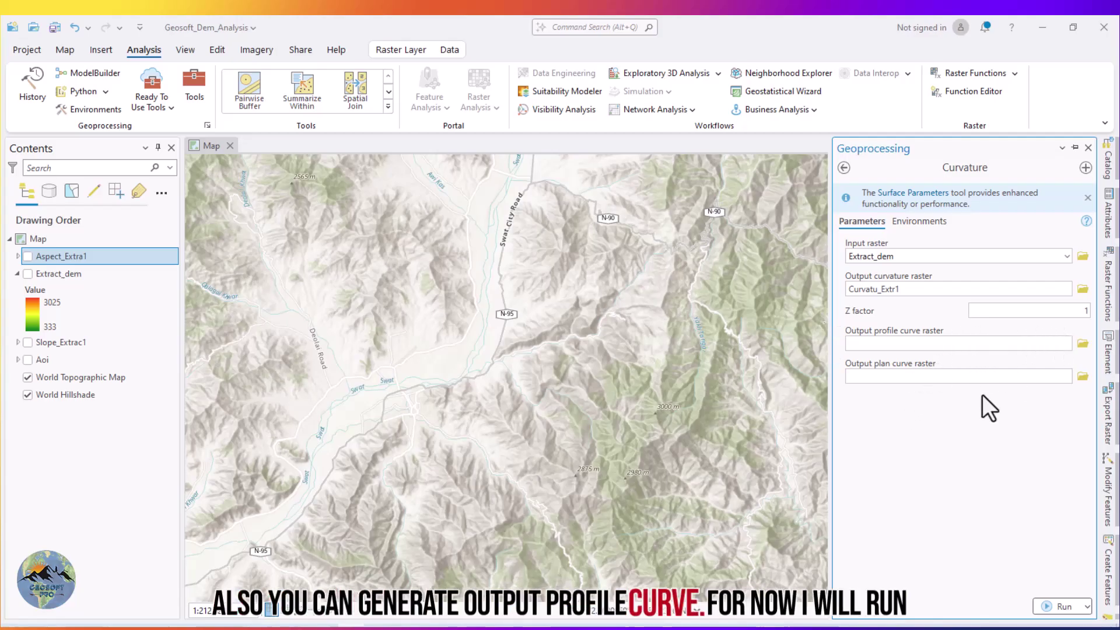
pyautogui.click(1054, 603)
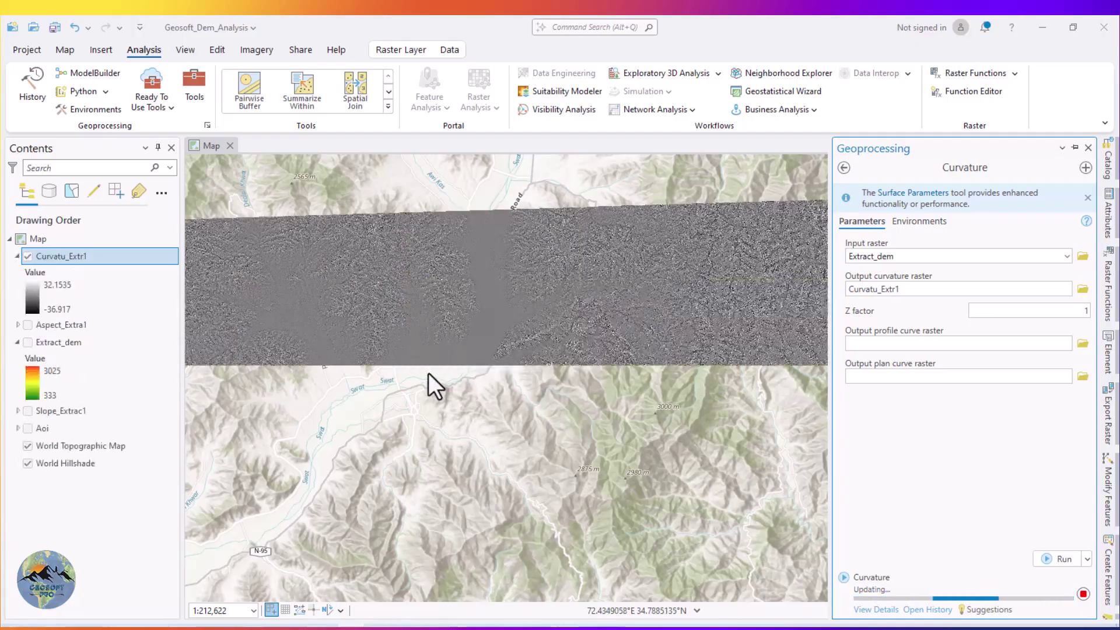
# - Examine the ridges and valley areas of the Curvatu_Extr1 raster against the value range in its legend
pyautogui.scroll(-3, 432, 400)
pyautogui.scroll(2, 449, 431)
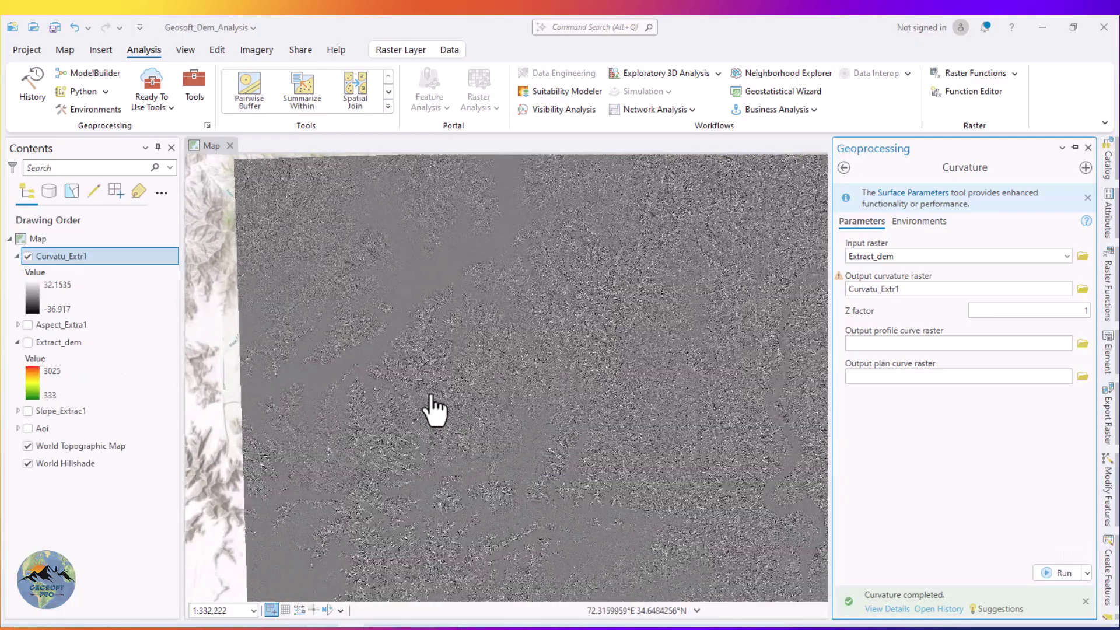
pyautogui.click(430, 391)
pyautogui.moveTo(437, 268); pyautogui.dragTo(455, 195)
pyautogui.scroll(-1, 493, 315)
pyautogui.scroll(3, 513, 375)
pyautogui.scroll(4, 426, 286)
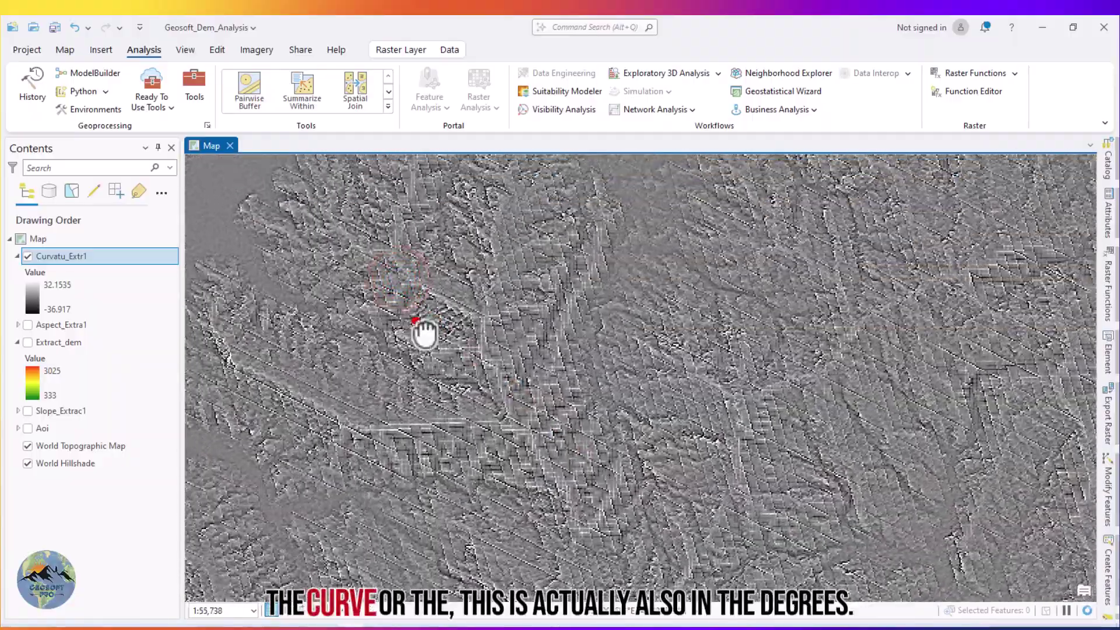
pyautogui.click(415, 319)
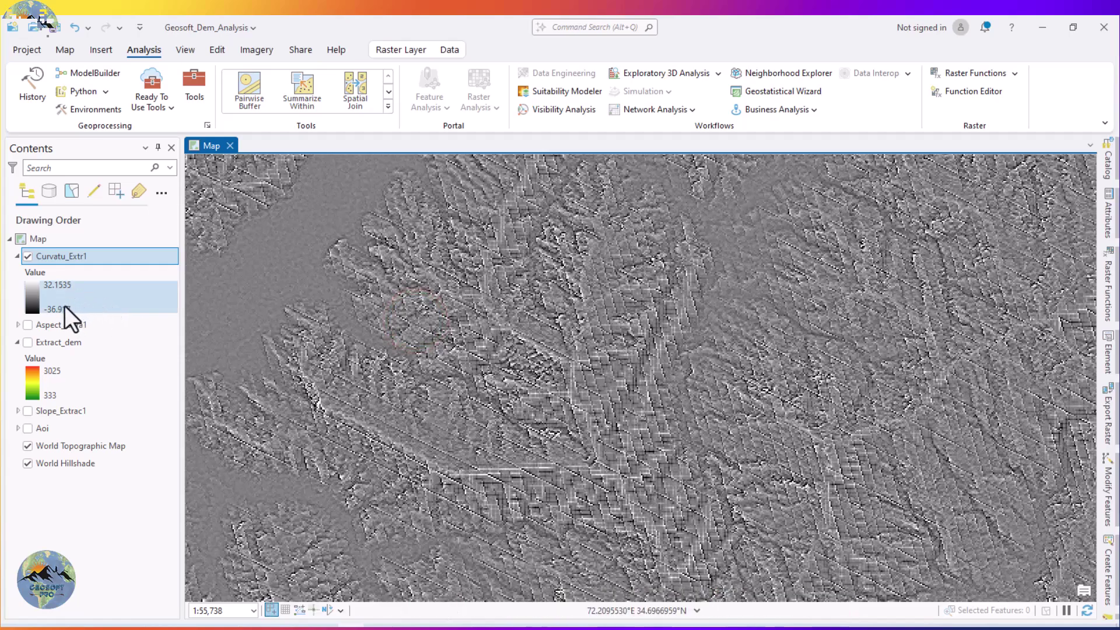
pyautogui.moveTo(465, 359); pyautogui.dragTo(500, 471)
pyautogui.scroll(2, 467, 373)
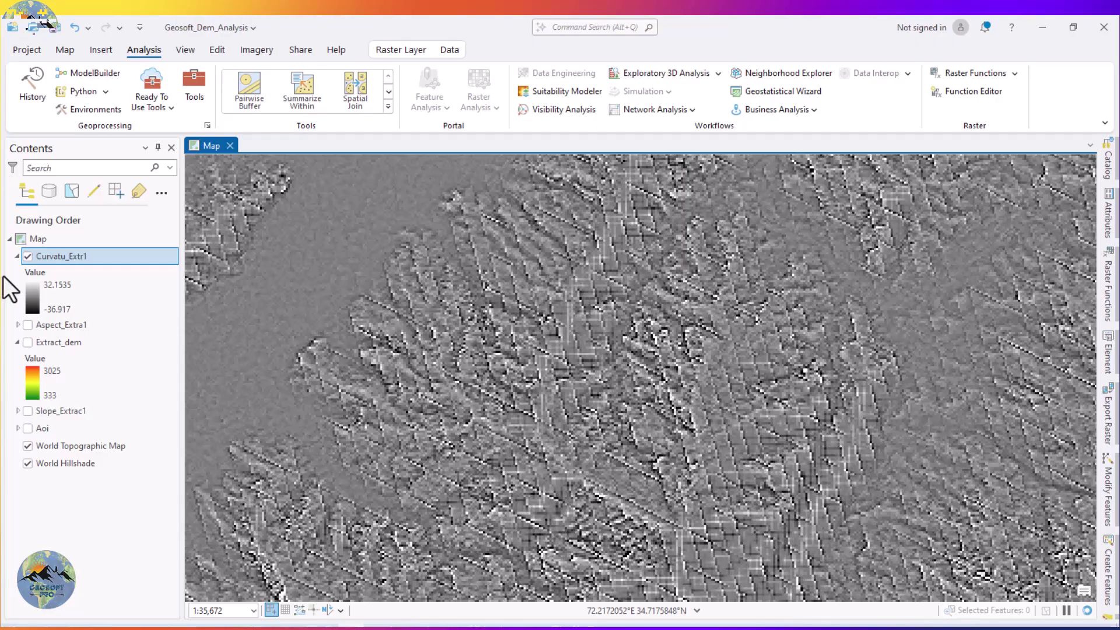
# - Set the Curvatu_Extr1 layer's stretch color scheme to the green-yellow-red ramp
pyautogui.rightClick(54, 258)
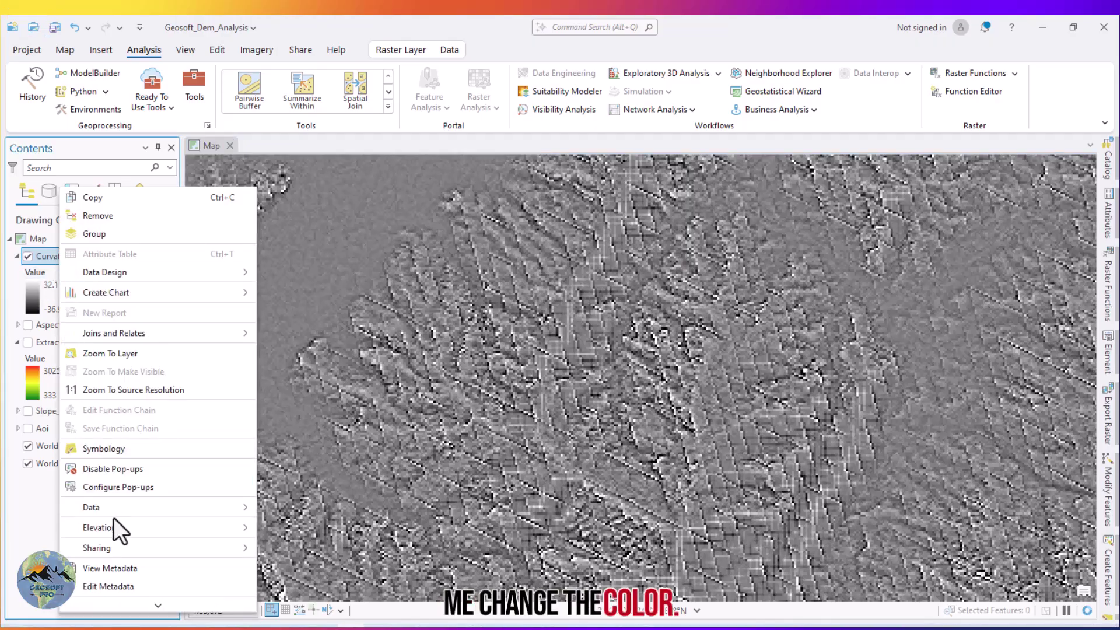
pyautogui.click(123, 450)
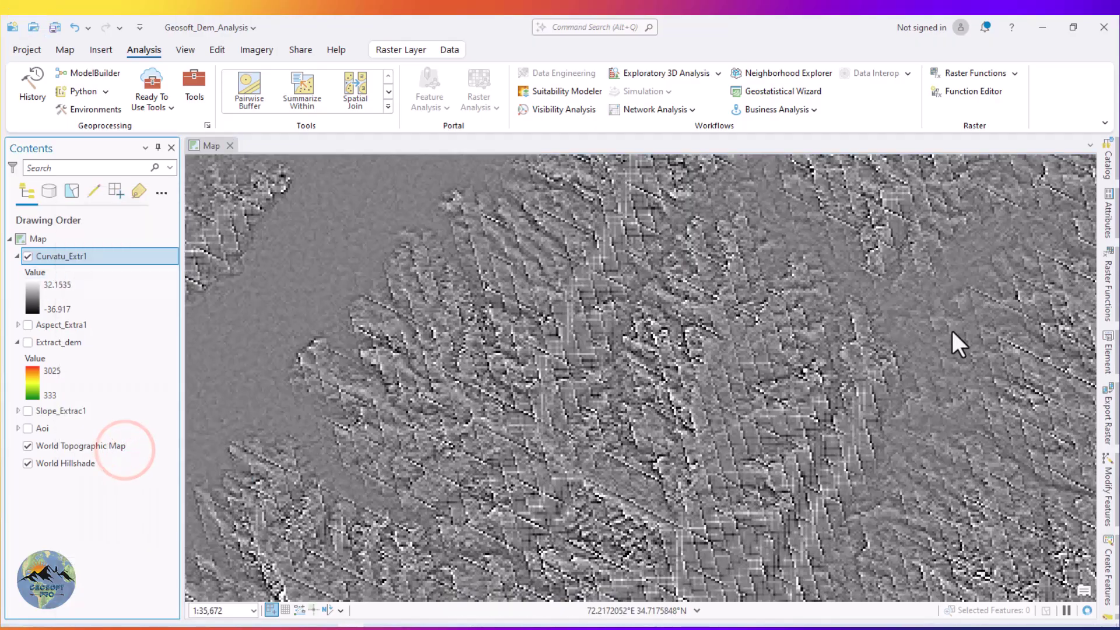
pyautogui.click(975, 248)
pyautogui.scroll(-3, 956, 328)
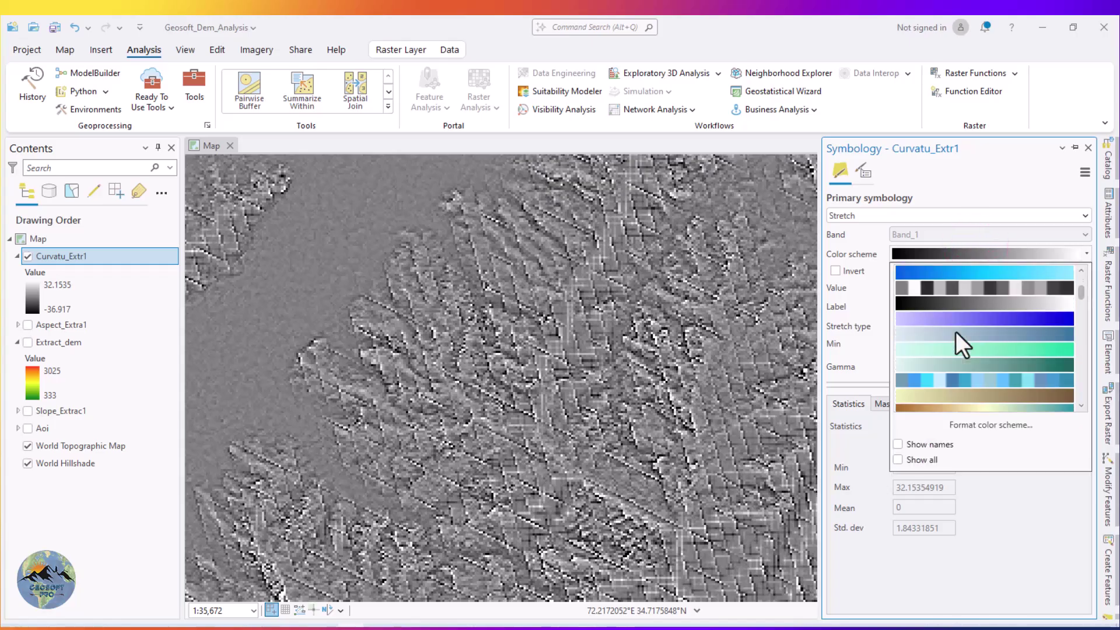
pyautogui.click(967, 350)
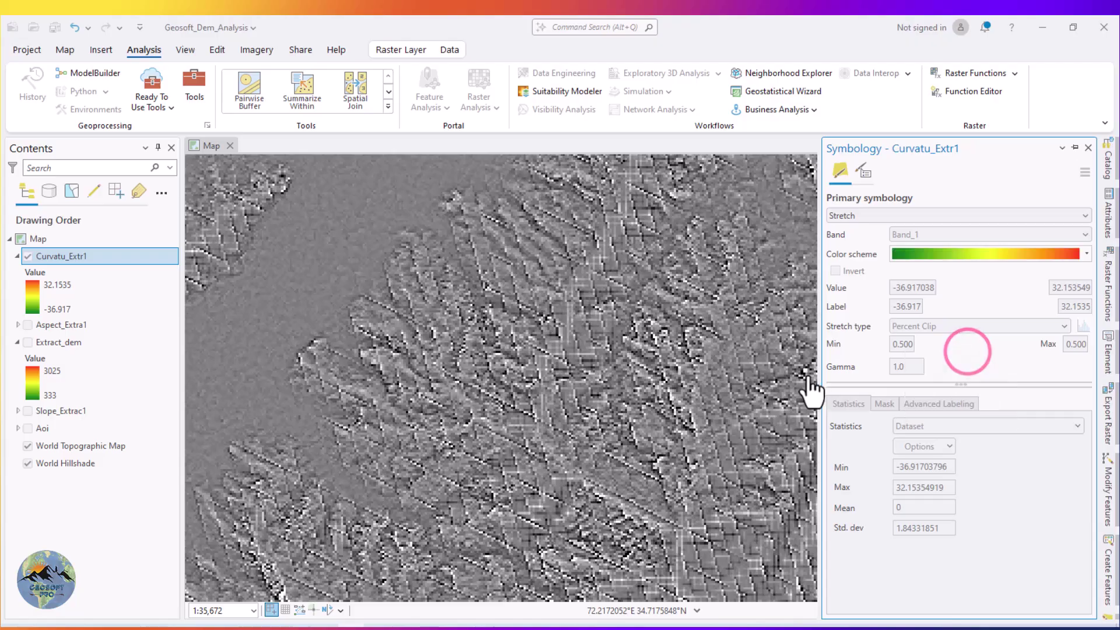
# - Examine the flat and curved terrain in the recolored Curvatu_Extr1 raster and read the curvature value of one pixel
pyautogui.scroll(-3, 461, 353)
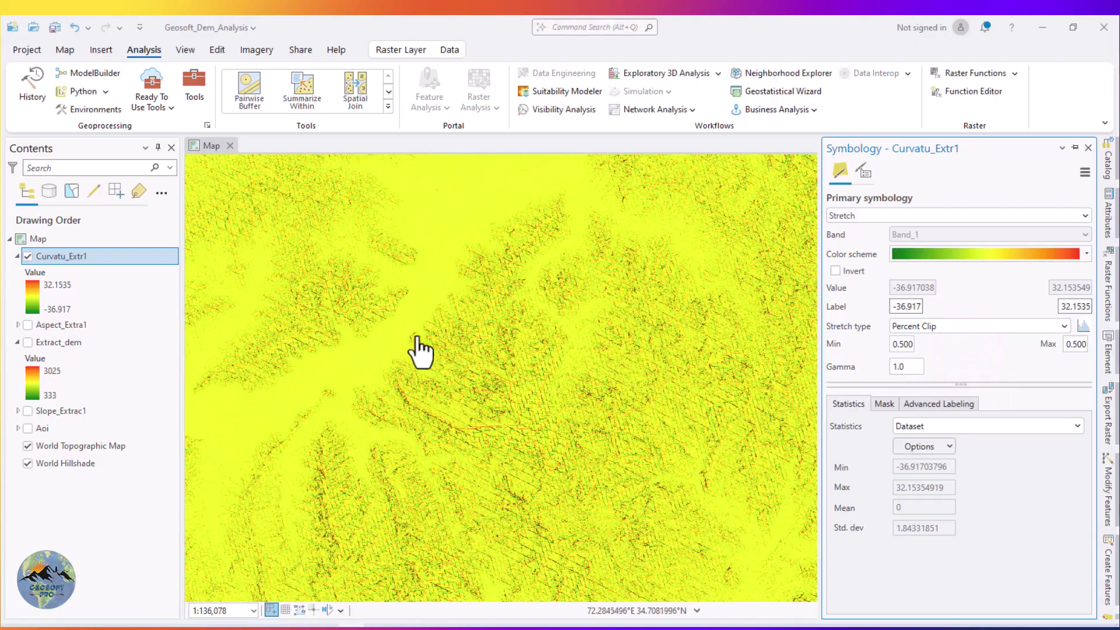
pyautogui.scroll(4, 363, 375)
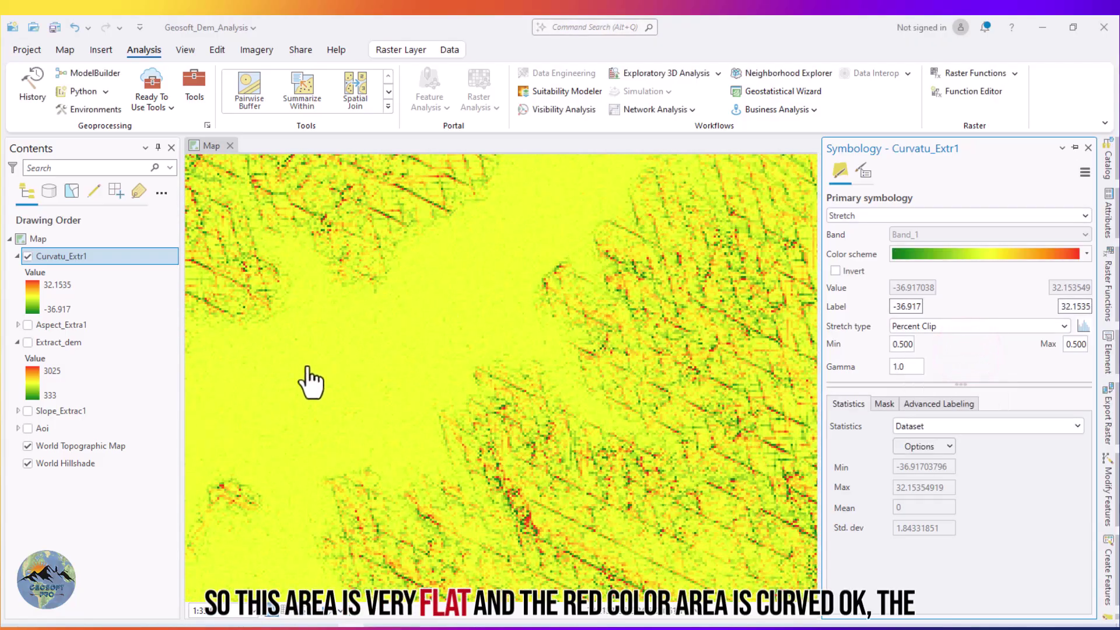
pyautogui.scroll(-1, 374, 373)
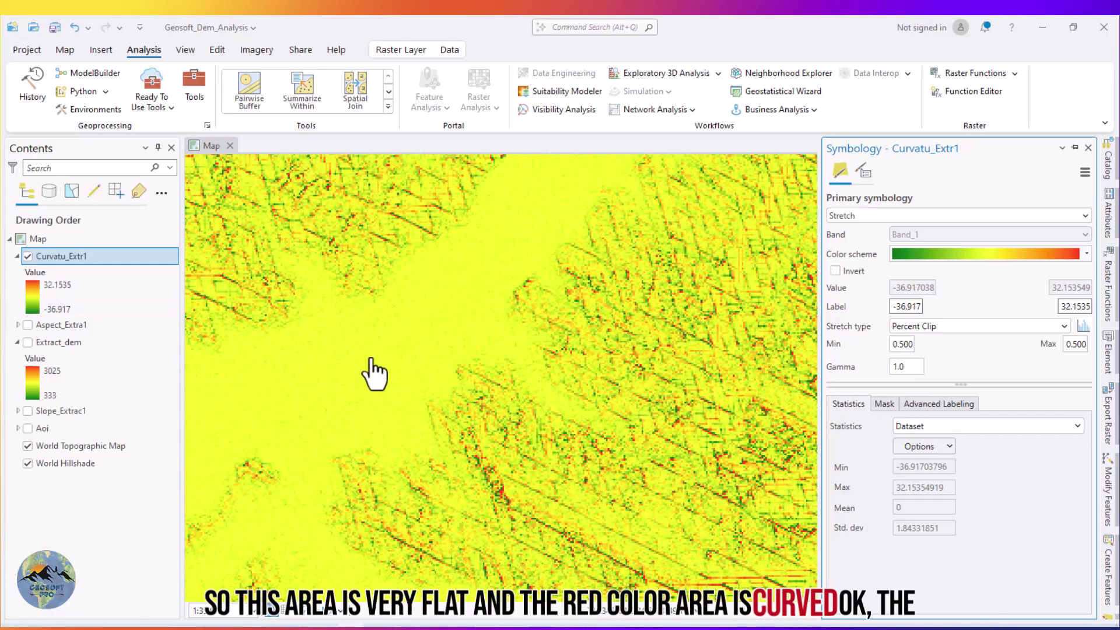
pyautogui.scroll(-3, 374, 373)
pyautogui.click(591, 388)
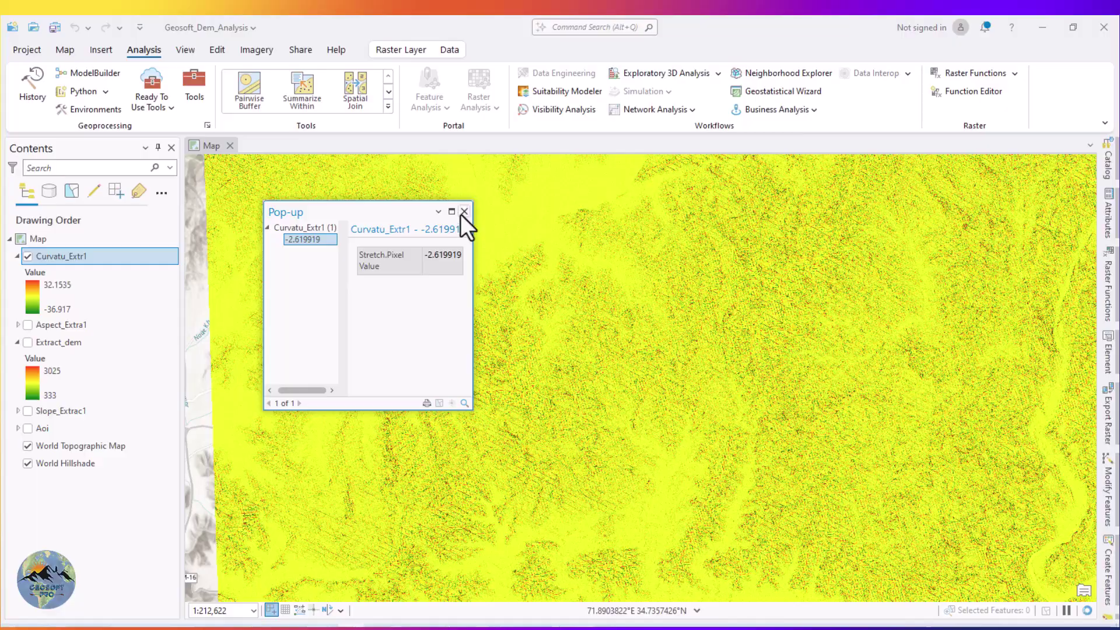
pyautogui.click(464, 211)
pyautogui.scroll(5, 492, 307)
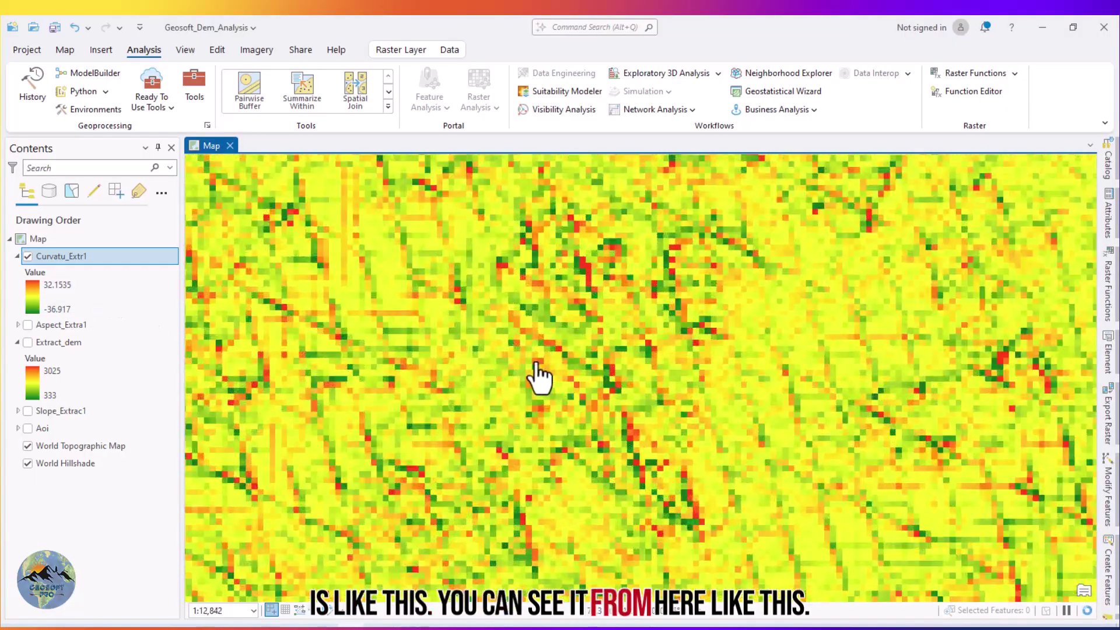
pyautogui.scroll(-3, 539, 378)
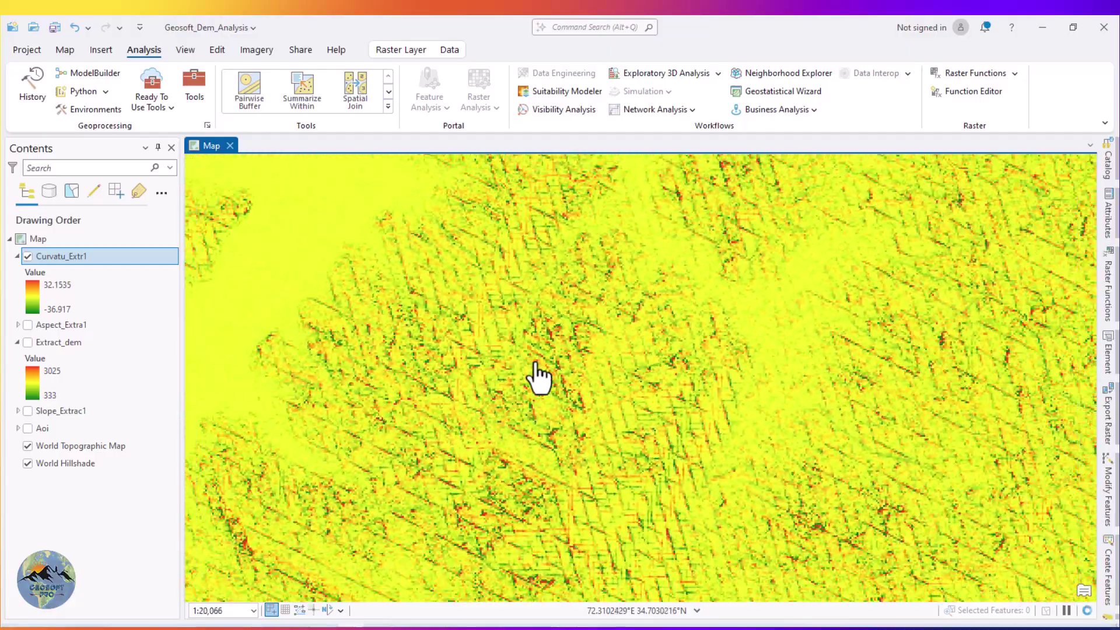
# - Examine the river valley and the flat, near-zero areas of the Curvatu_Extr1 raster across its extent
pyautogui.scroll(-4, 540, 378)
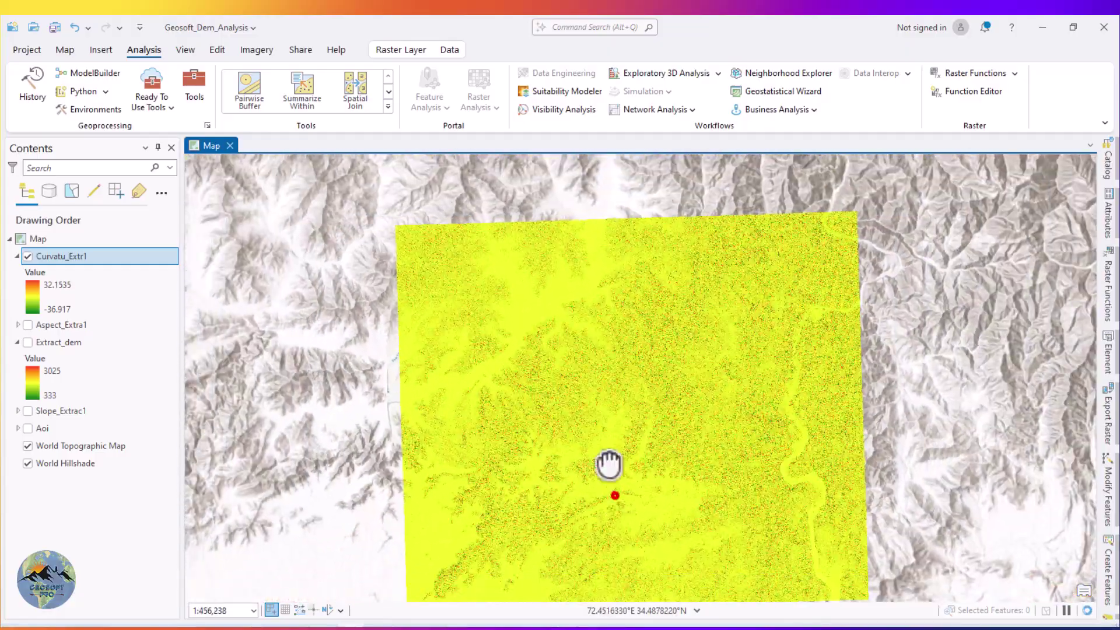
pyautogui.moveTo(614, 496); pyautogui.dragTo(595, 355)
pyautogui.scroll(1, 790, 375)
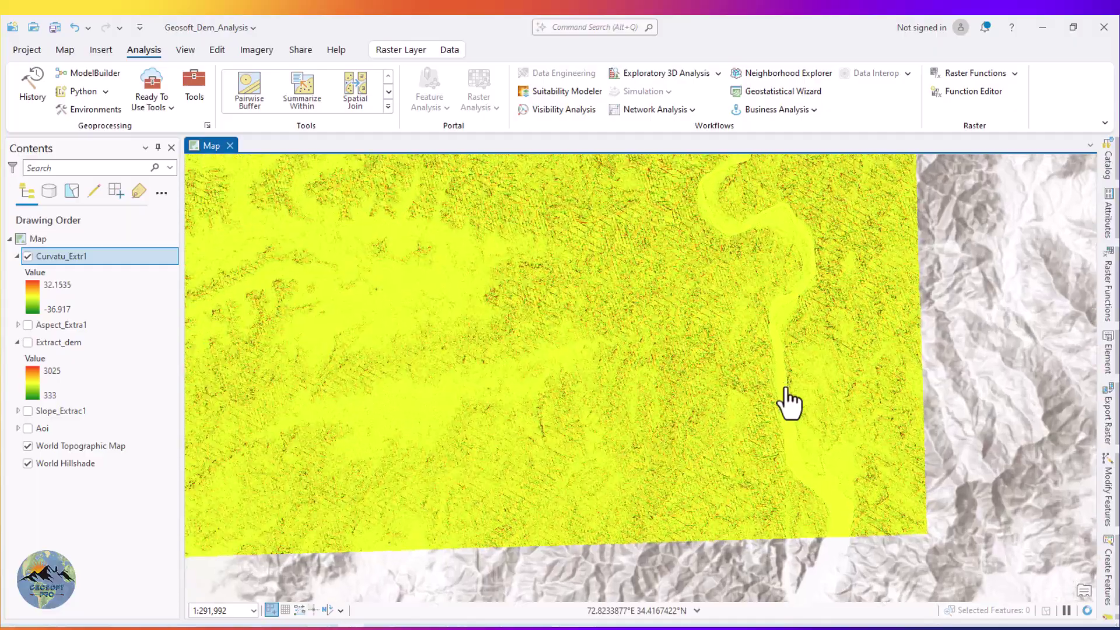
pyautogui.scroll(4, 790, 398)
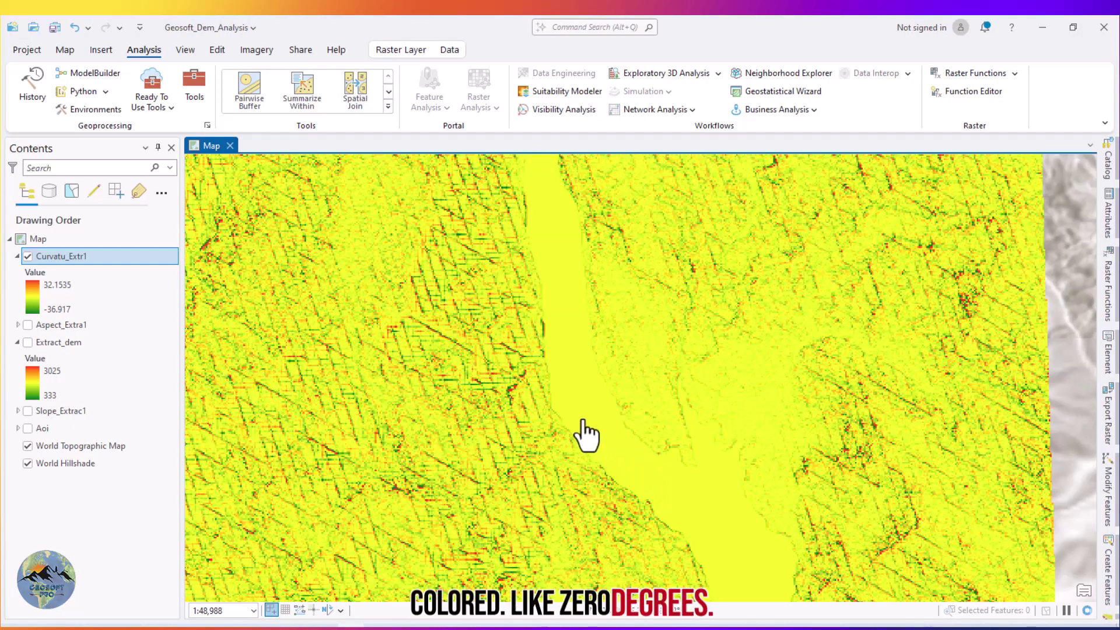
pyautogui.moveTo(578, 403); pyautogui.dragTo(535, 300)
pyautogui.moveTo(632, 393); pyautogui.dragTo(538, 307)
pyautogui.moveTo(593, 428); pyautogui.dragTo(790, 535)
pyautogui.moveTo(486, 367); pyautogui.dragTo(540, 395)
pyautogui.moveTo(376, 310); pyautogui.dragTo(480, 411)
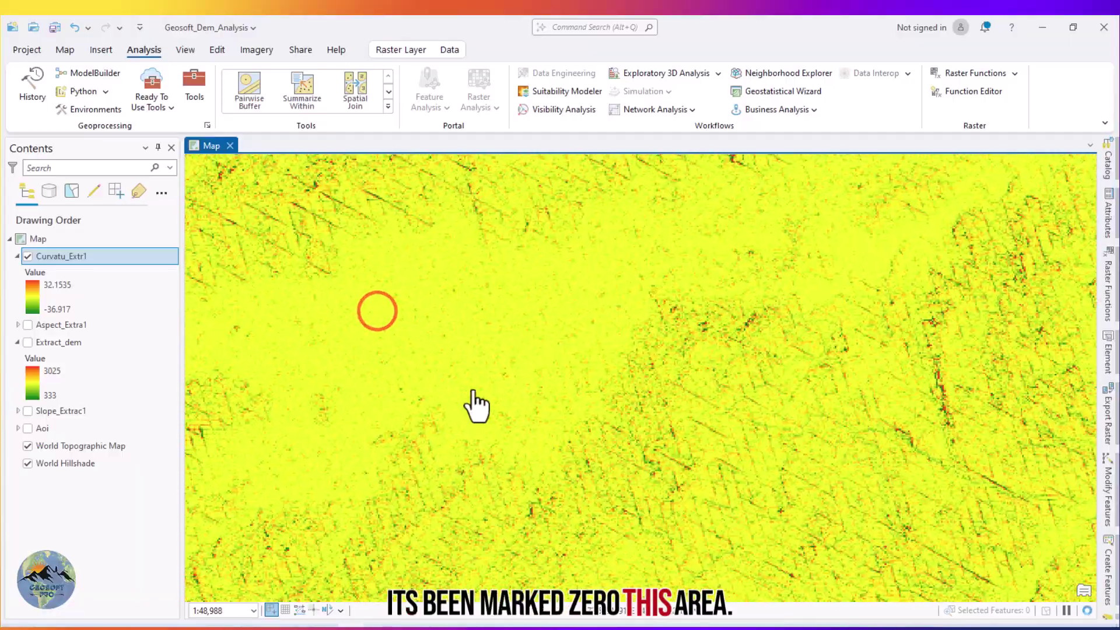
pyautogui.scroll(-3, 855, 483)
pyautogui.scroll(-3, 563, 375)
pyautogui.moveTo(652, 270); pyautogui.dragTo(628, 315)
pyautogui.moveTo(775, 417); pyautogui.dragTo(552, 237)
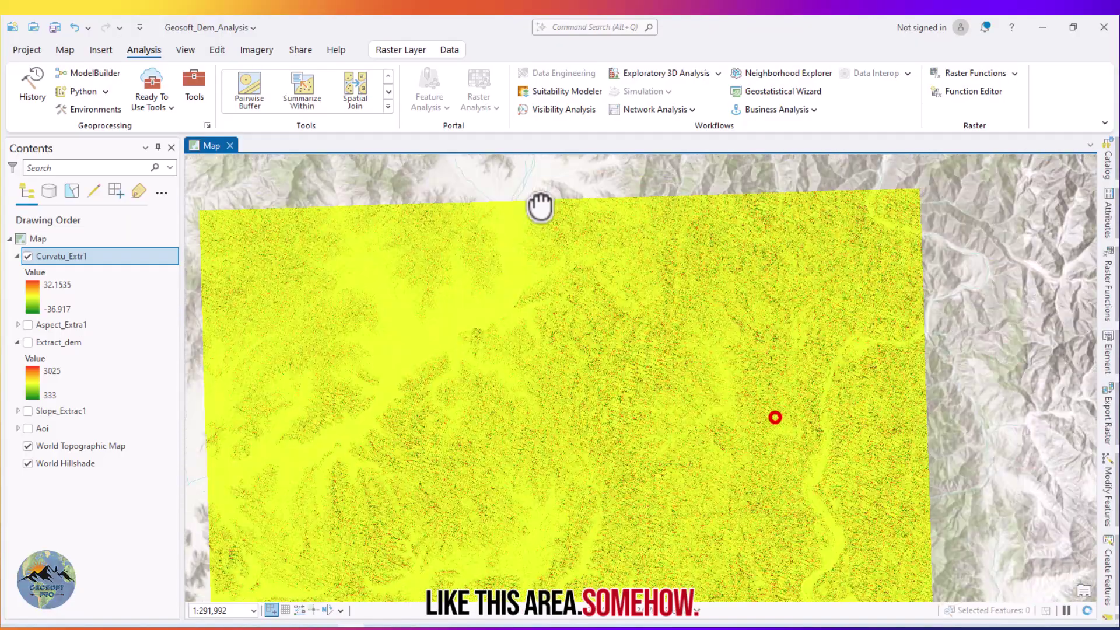
pyautogui.moveTo(691, 410); pyautogui.dragTo(597, 182)
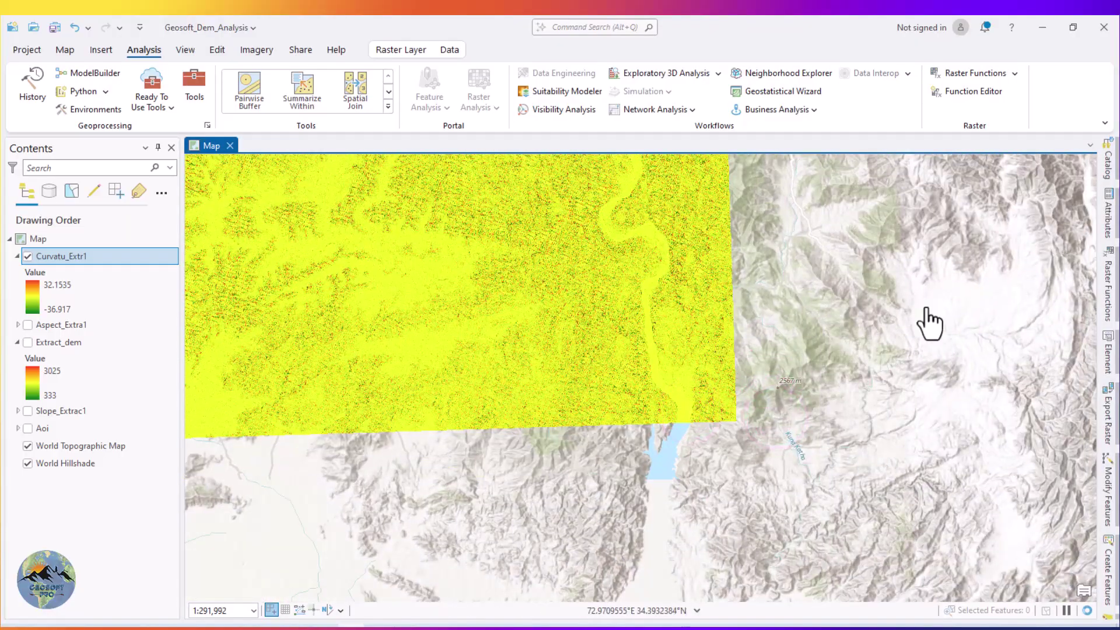
# - Hide the Curvatu_Extr1 layer and open the Hillshade tool from the Surface toolset
pyautogui.rightClick(1112, 493)
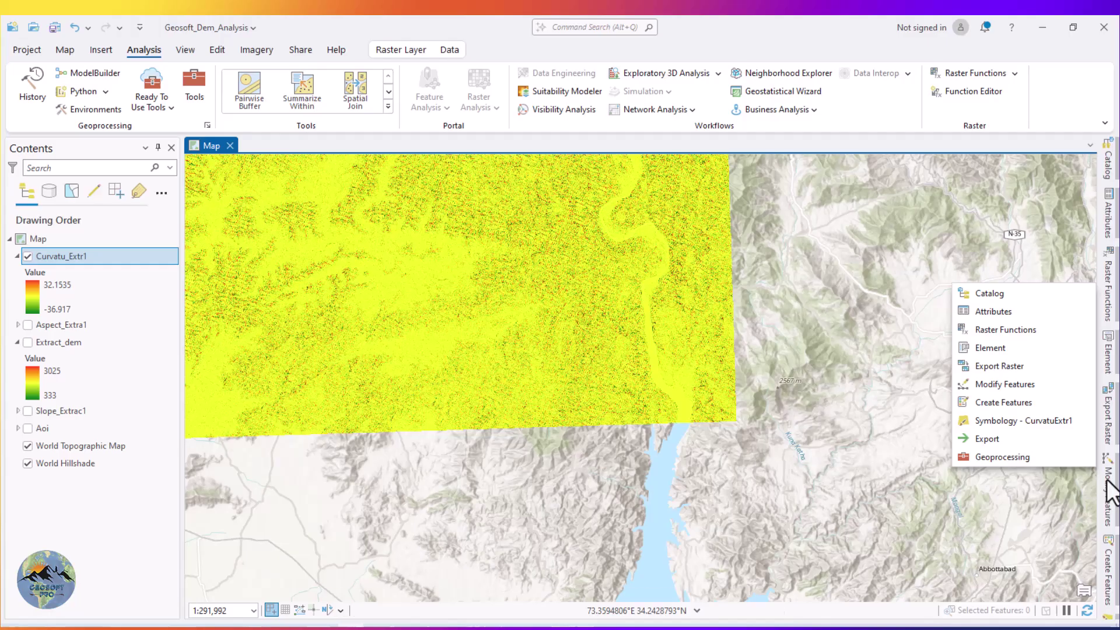
pyautogui.click(28, 257)
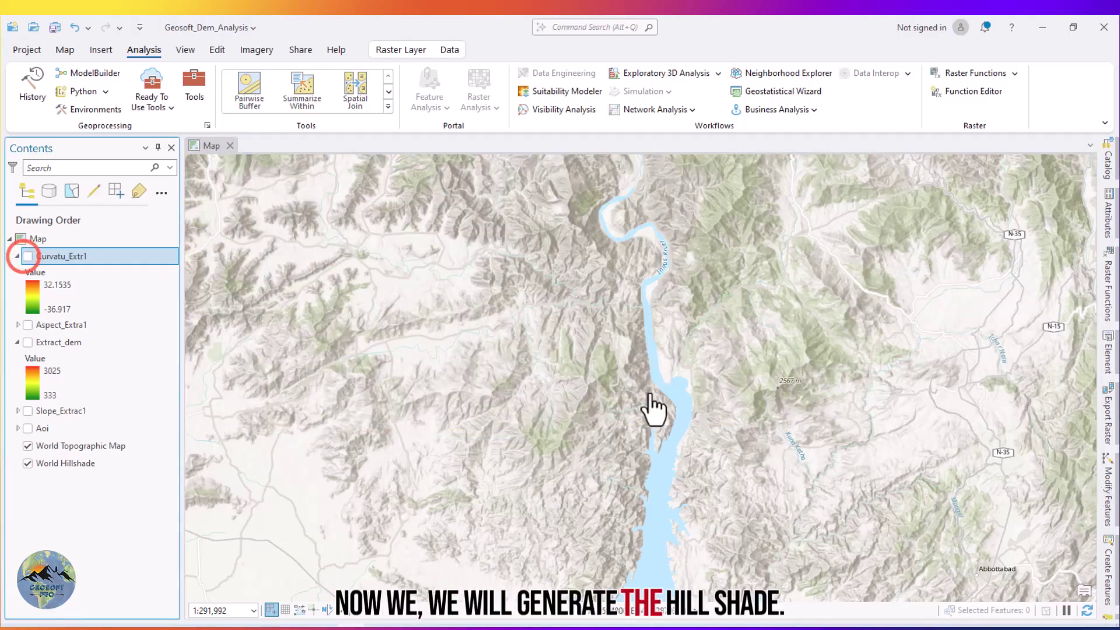
pyautogui.rightClick(1110, 530)
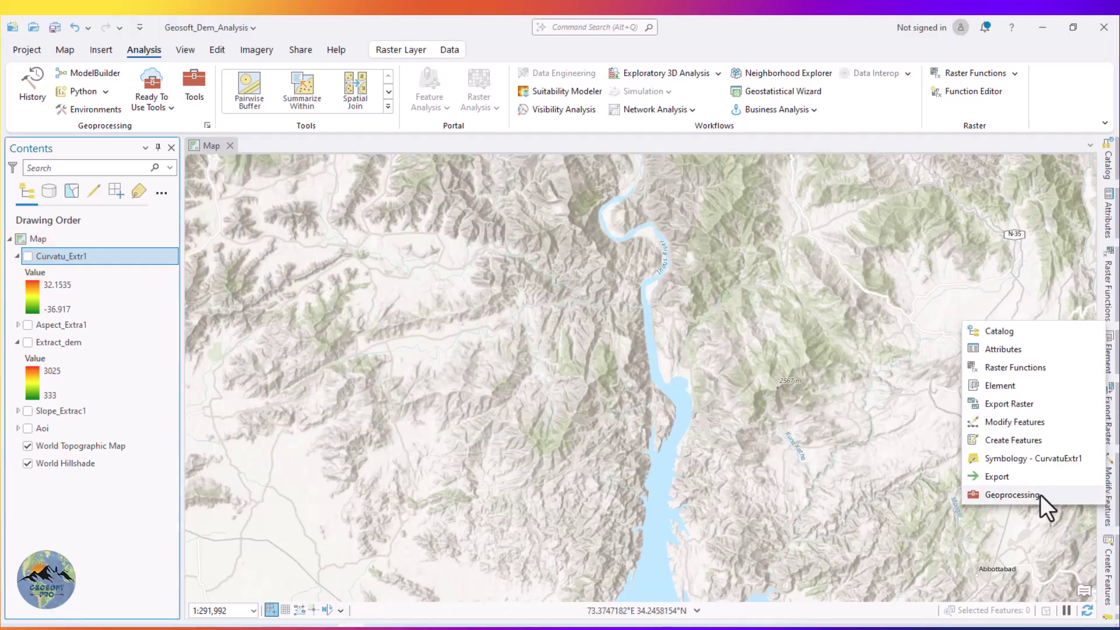
pyautogui.click(1041, 496)
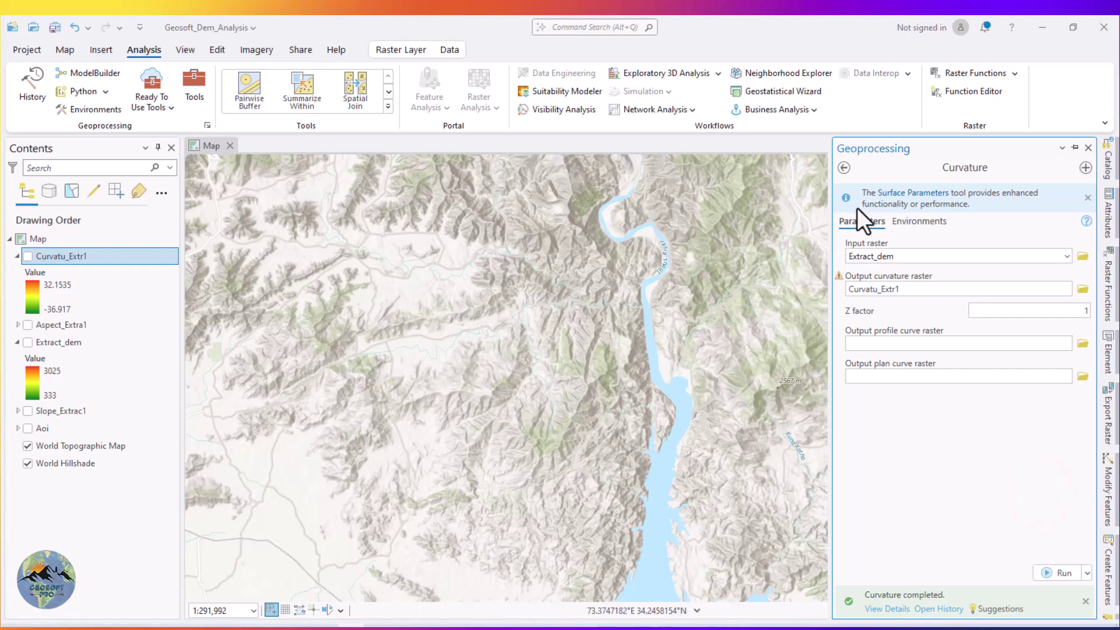
pyautogui.click(845, 170)
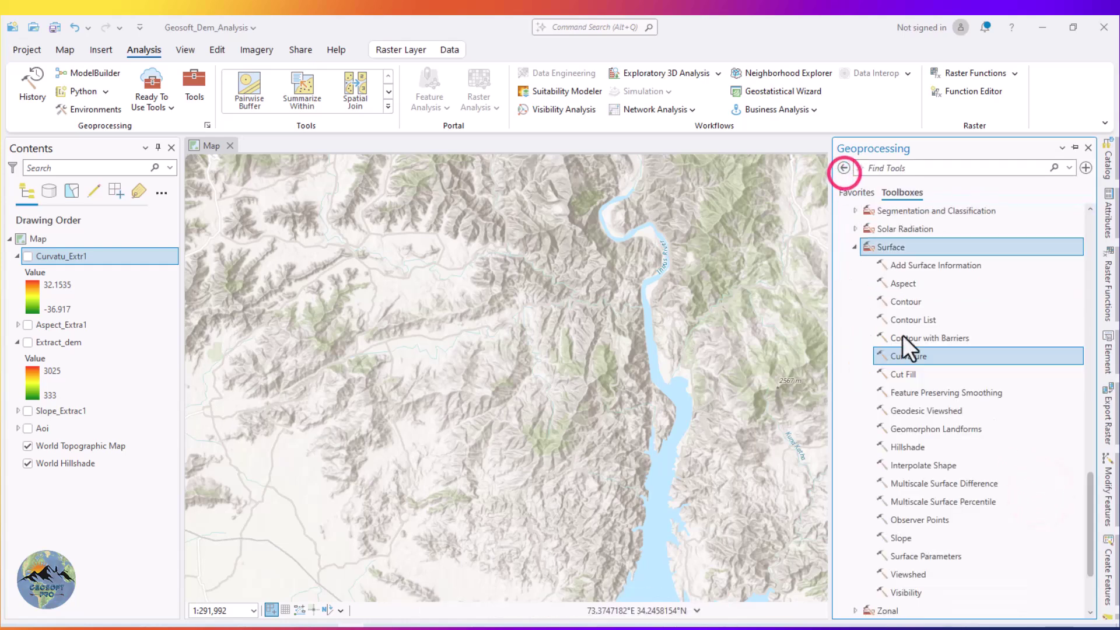
pyautogui.click(901, 446)
# - Run Hillshade on Extract_dem with output raster HillSha_Extr1, azimuth 315, altitude 45 and Z factor 1
pyautogui.click(1044, 226)
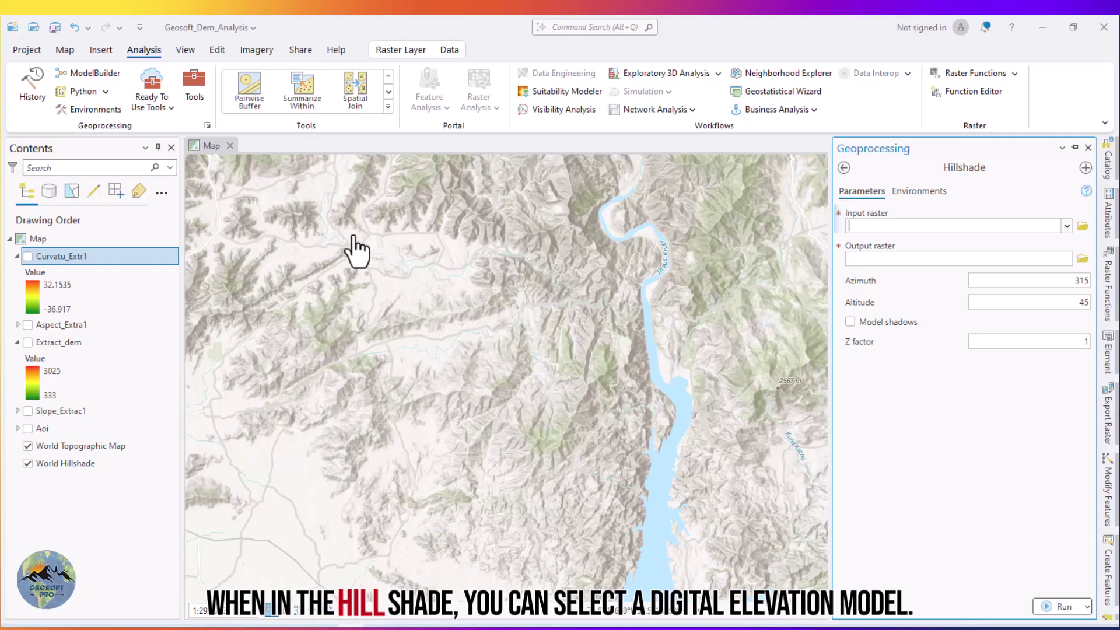
pyautogui.click(1066, 226)
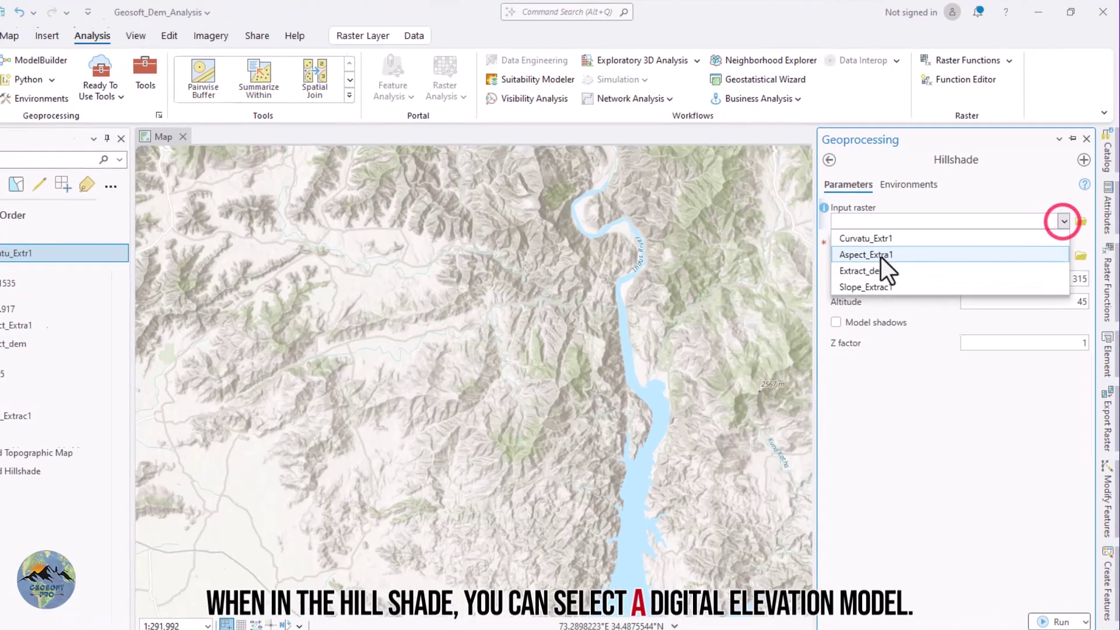
pyautogui.click(769, 251)
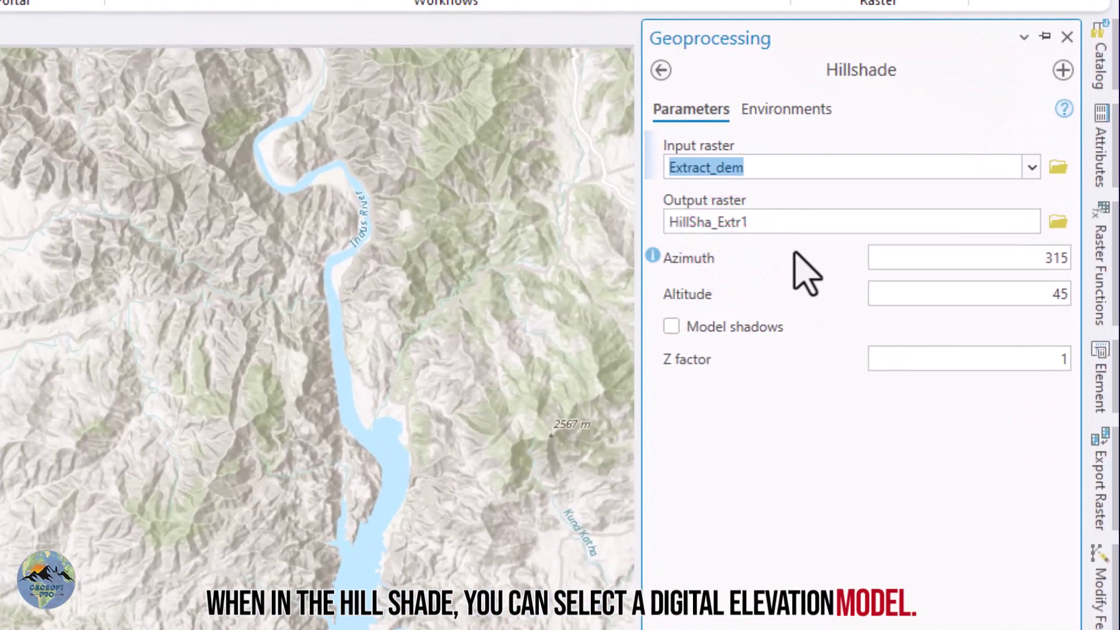
pyautogui.click(868, 167)
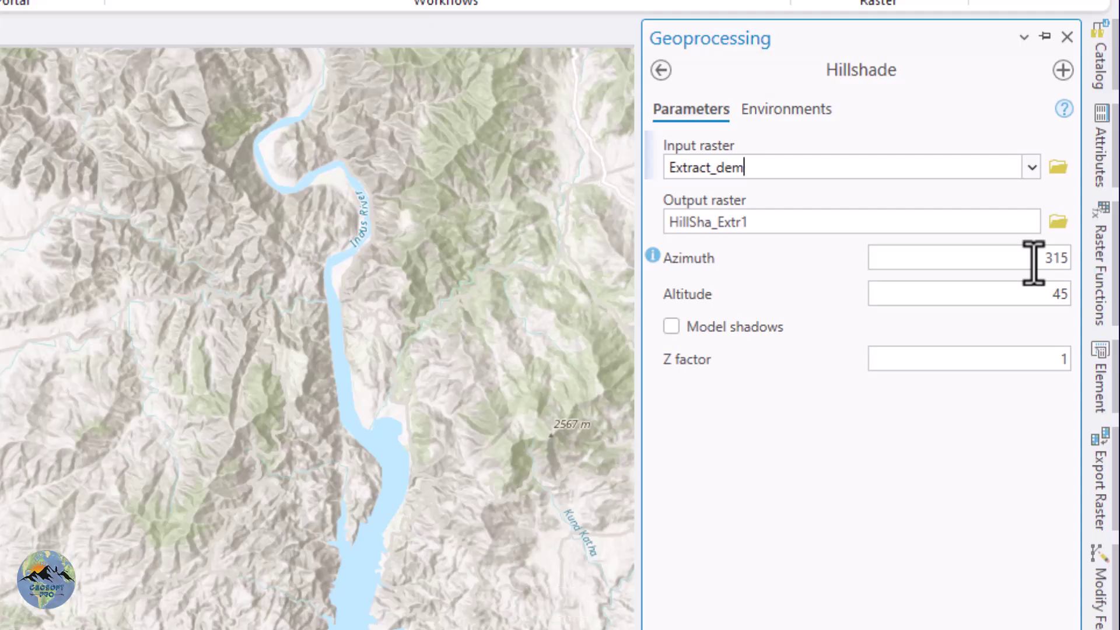
pyautogui.click(983, 261)
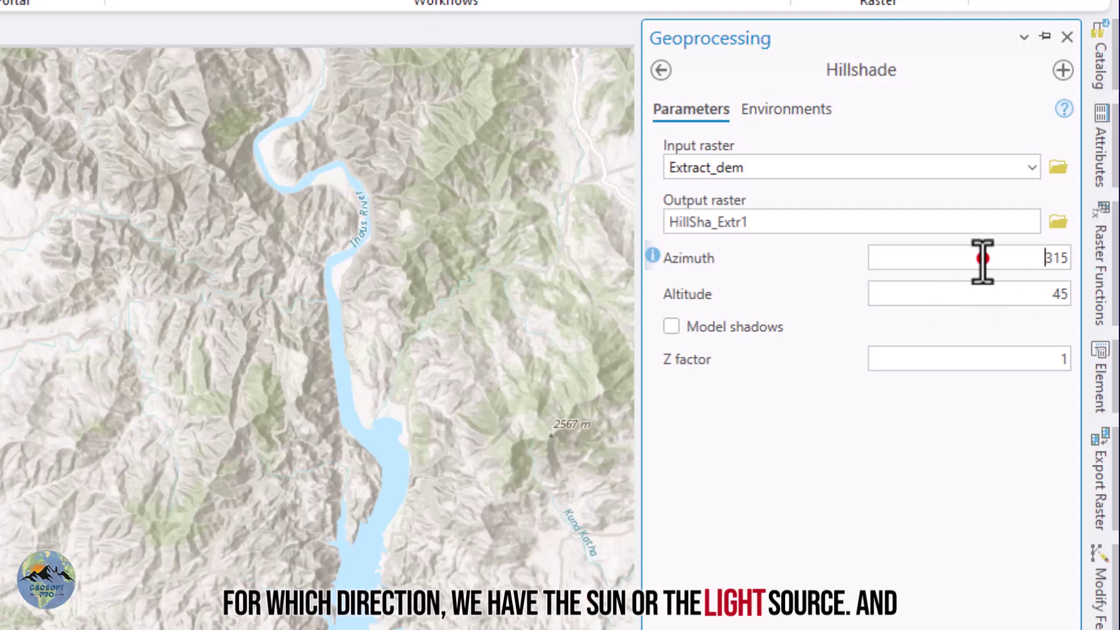
pyautogui.click(971, 296)
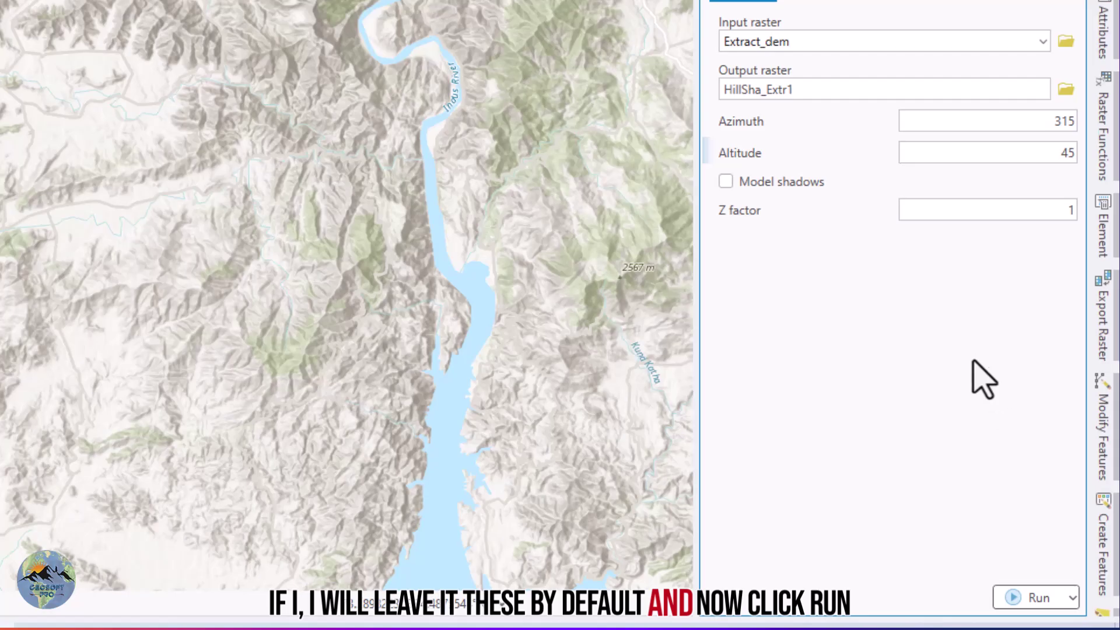
pyautogui.click(1032, 596)
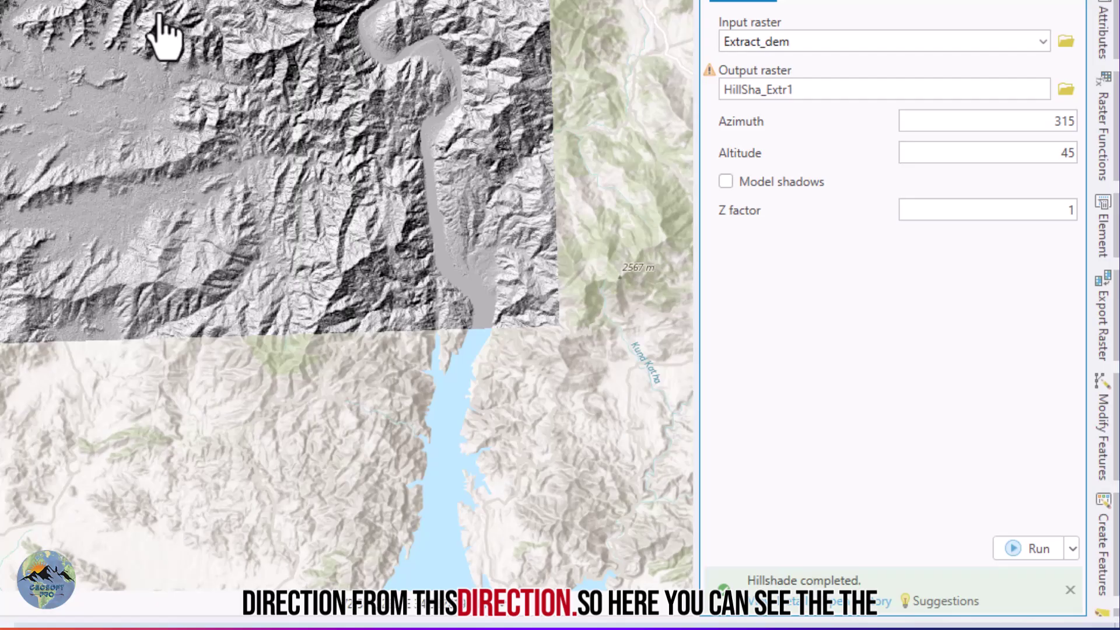
# - Rerun Hillshade on Extract_dem with the azimuth set to 120, overwriting HillSha_Extr1, and inspect the mountain shading
pyautogui.scroll(2, 159, 12)
pyautogui.scroll(2, 159, 9)
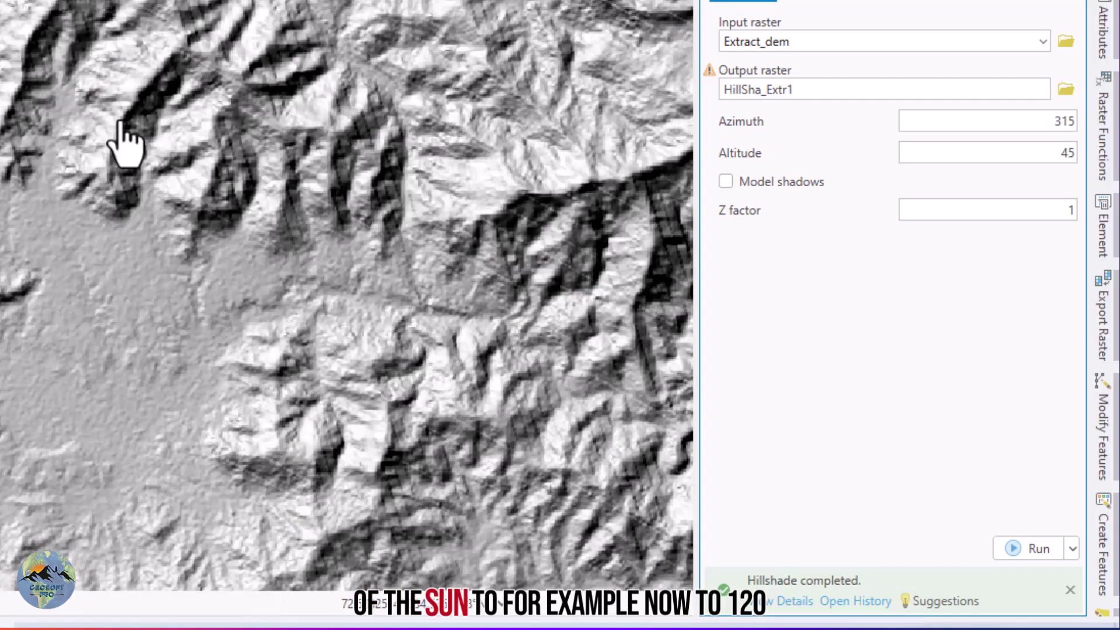
pyautogui.click(1041, 120)
pyautogui.doubleClick(1041, 120)
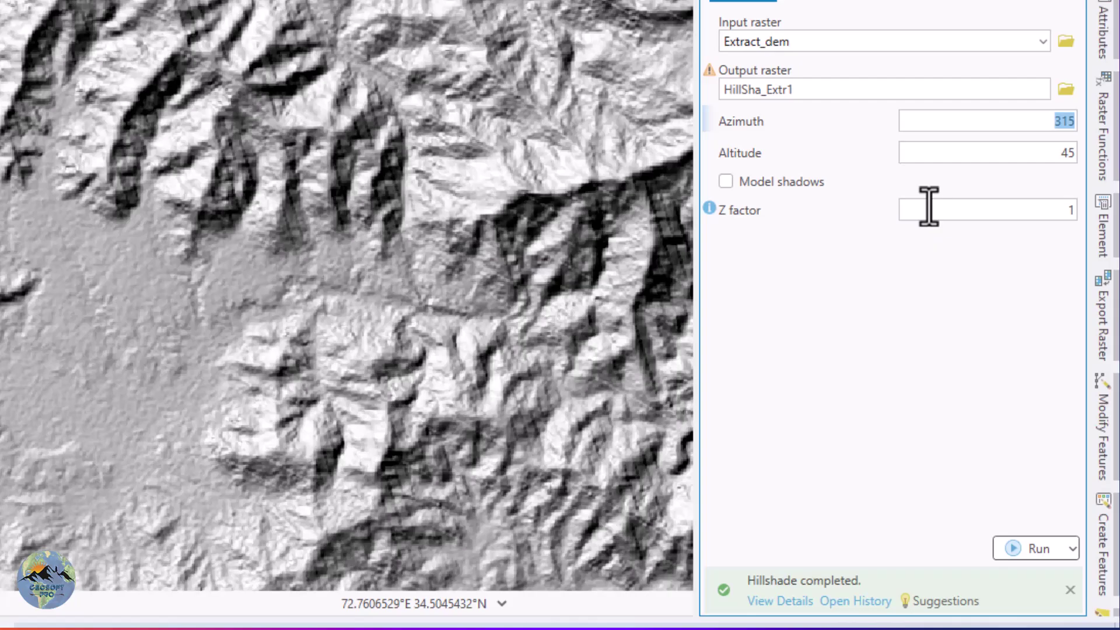
pyautogui.write('120')
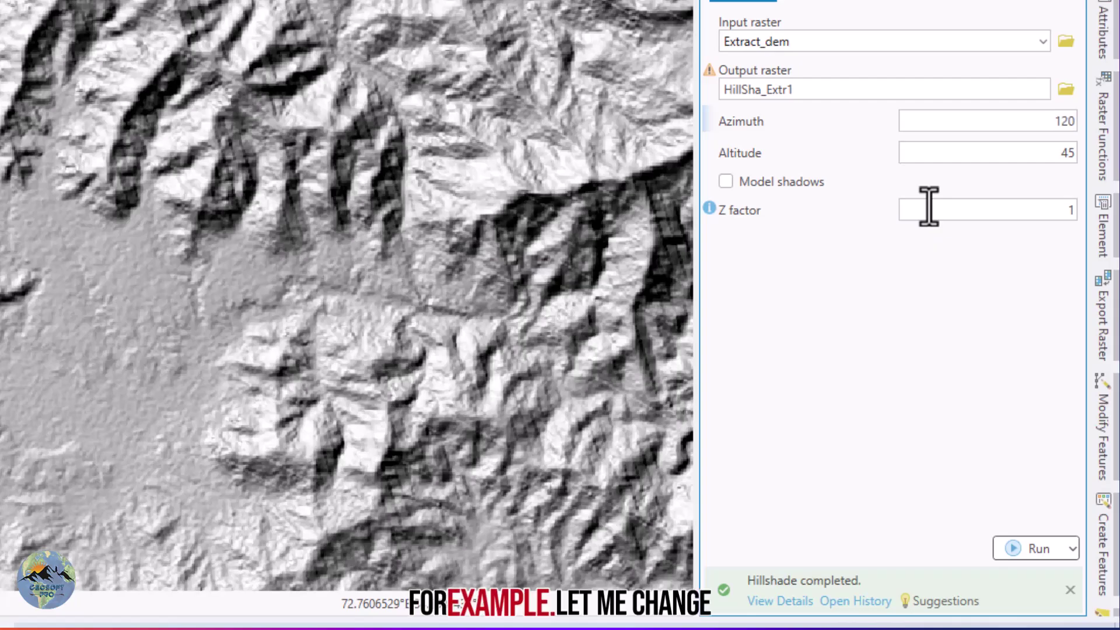
pyautogui.click(893, 364)
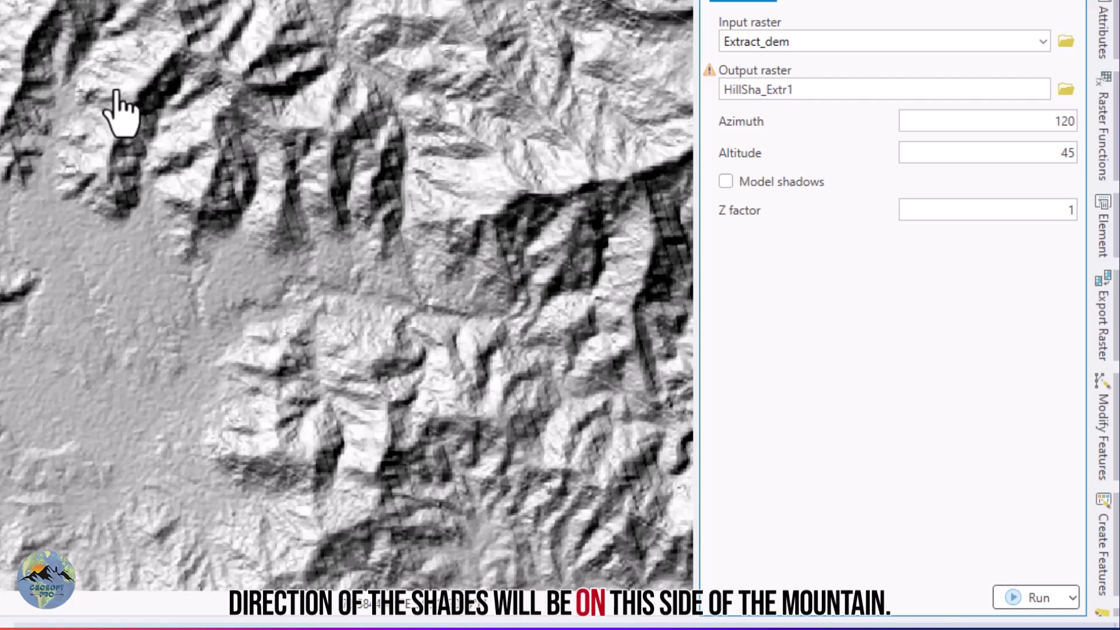
pyautogui.click(1022, 599)
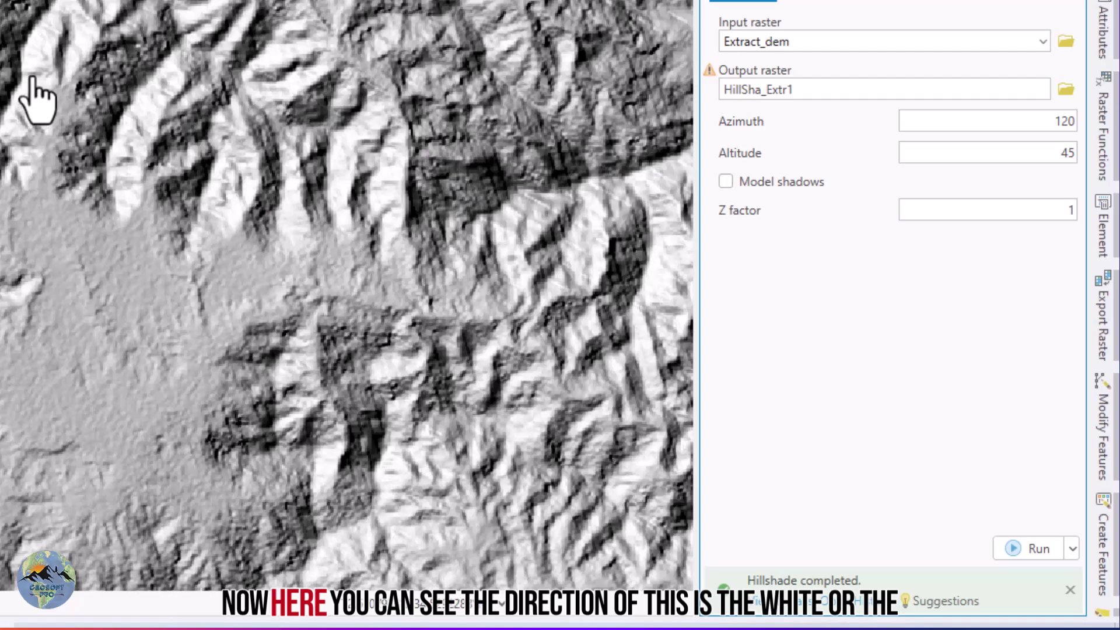
pyautogui.scroll(2, 157, 137)
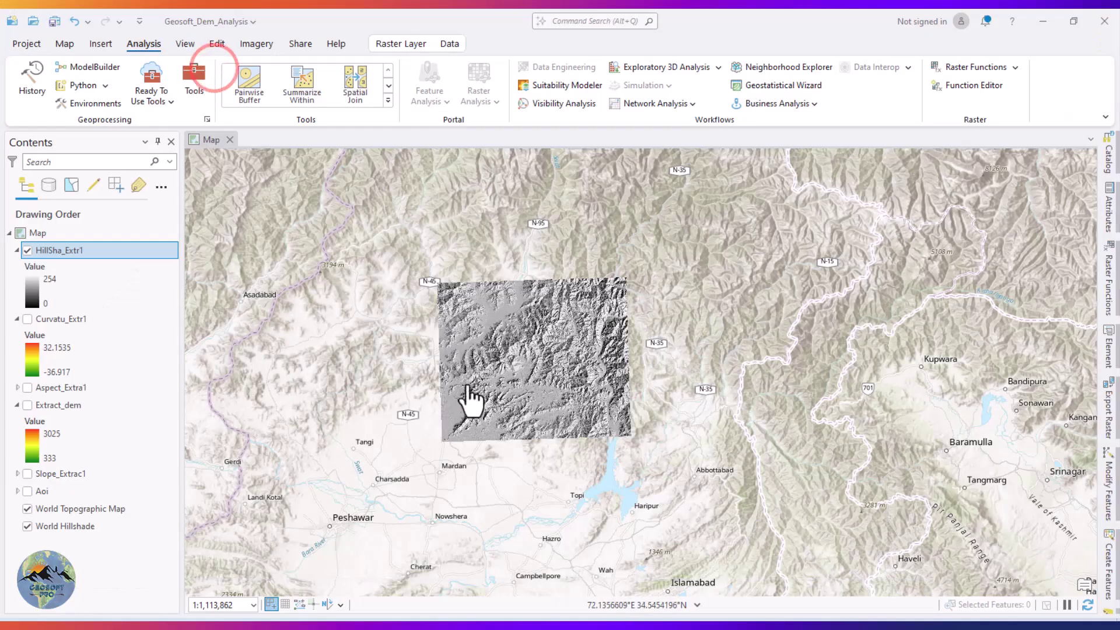
# - Rerun Hillshade on Extract_dem into HillSha_Extr1 with azimuth 315 and altitude 90
pyautogui.scroll(3, 502, 390)
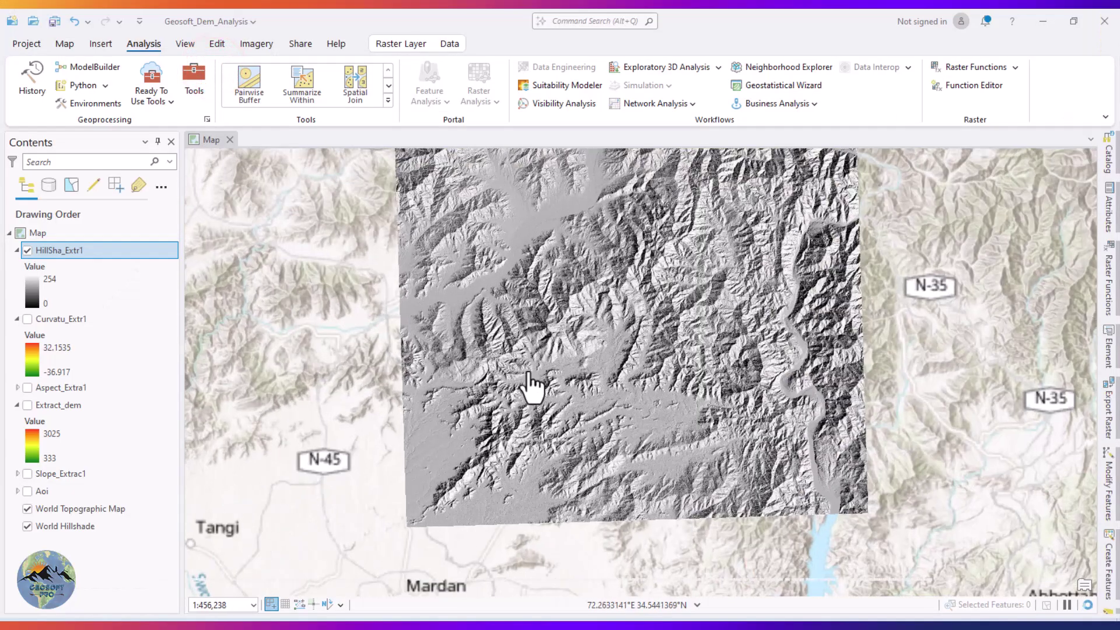
pyautogui.moveTo(729, 327); pyautogui.dragTo(700, 344)
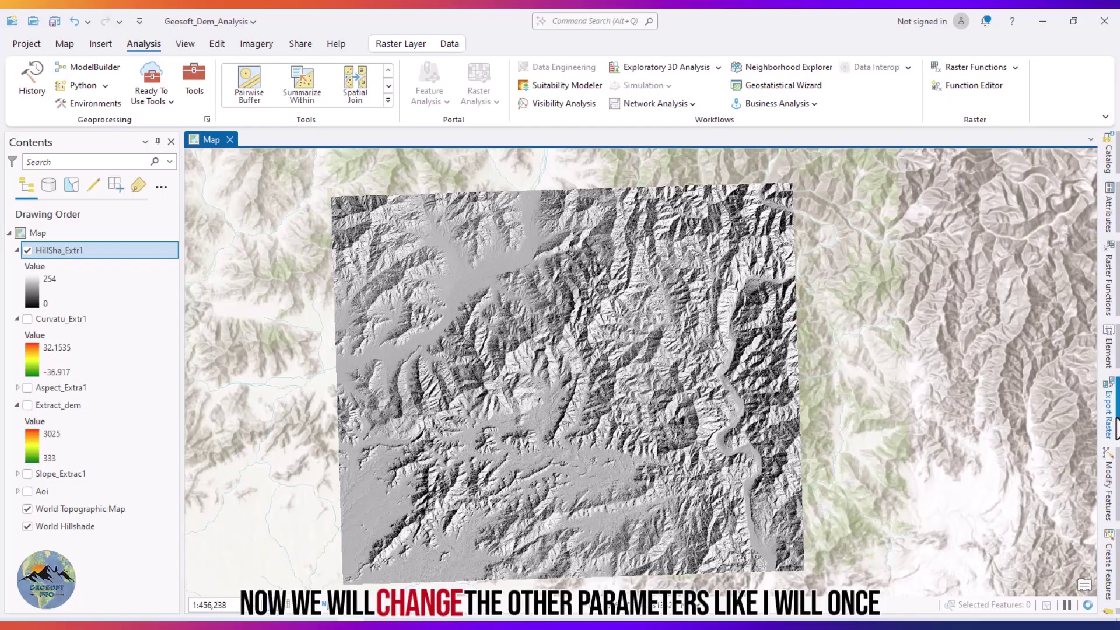
pyautogui.rightClick(1117, 420)
pyautogui.click(1006, 589)
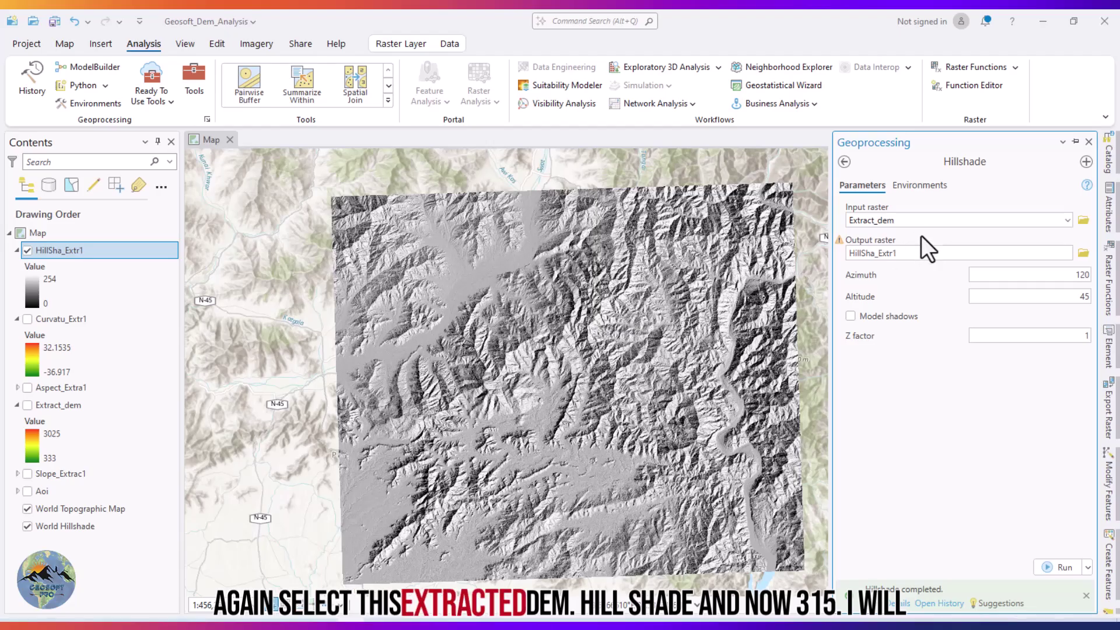
pyautogui.doubleClick(1079, 276)
pyautogui.write('315')
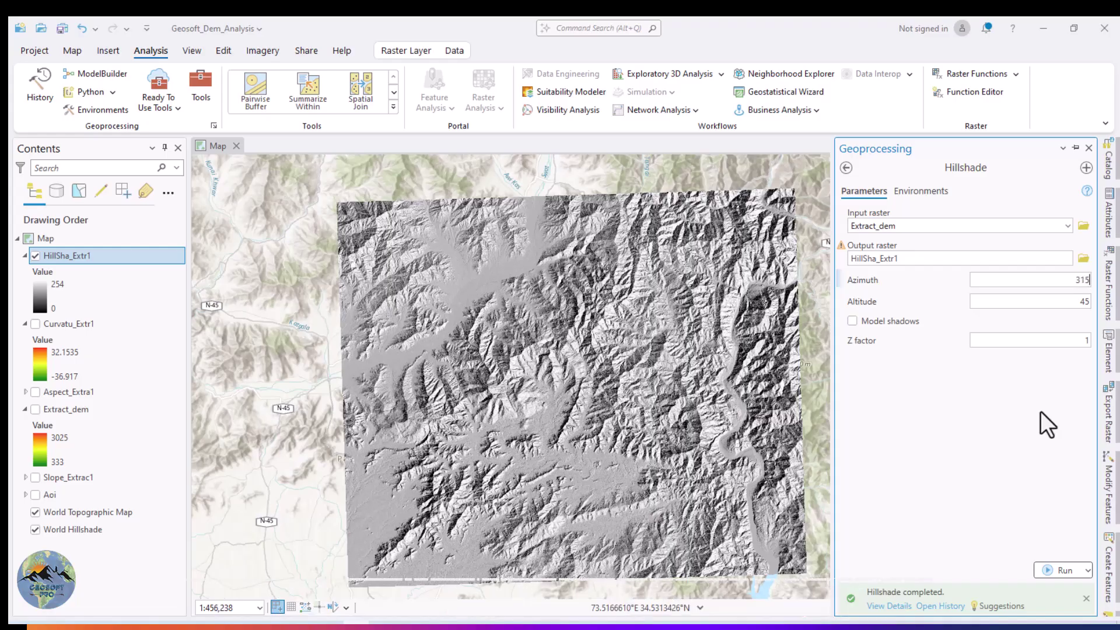
pyautogui.doubleClick(1054, 300)
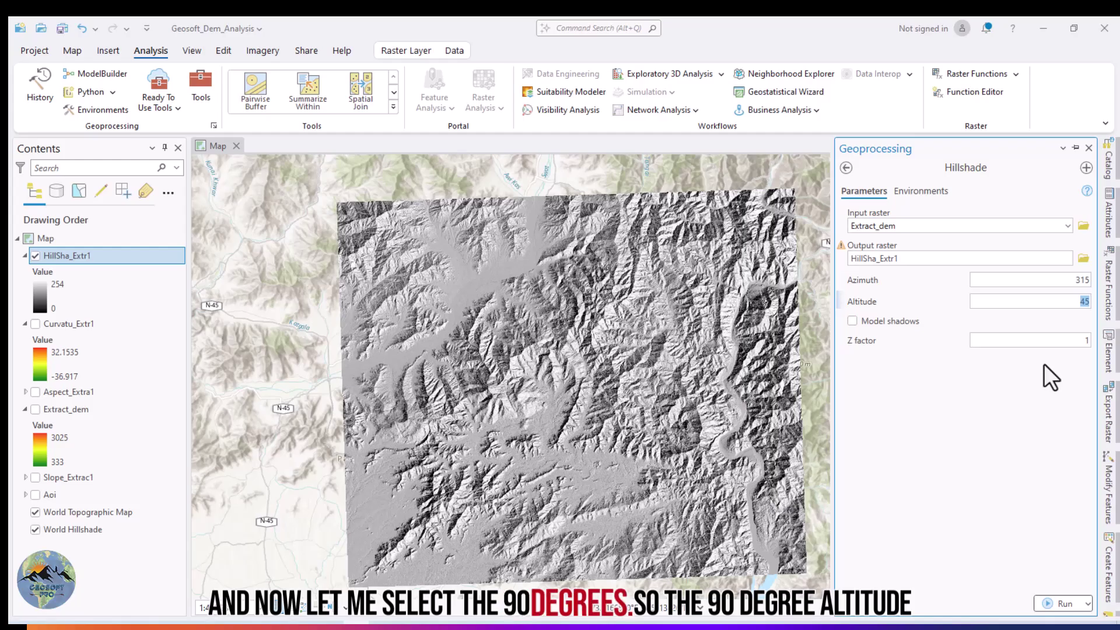
pyautogui.write('90')
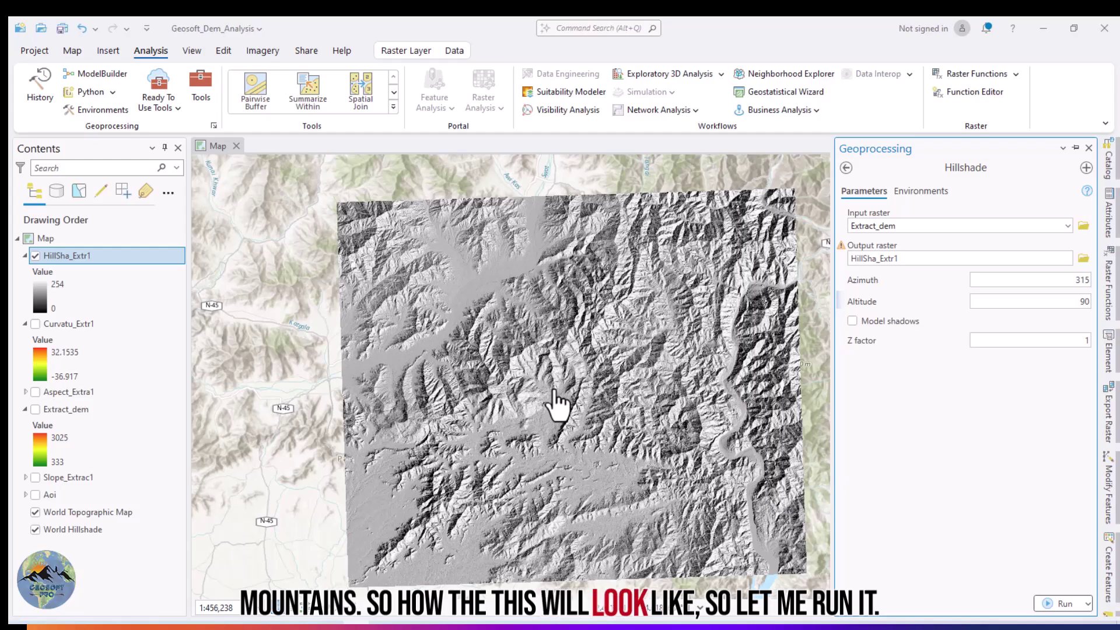
pyautogui.click(1062, 605)
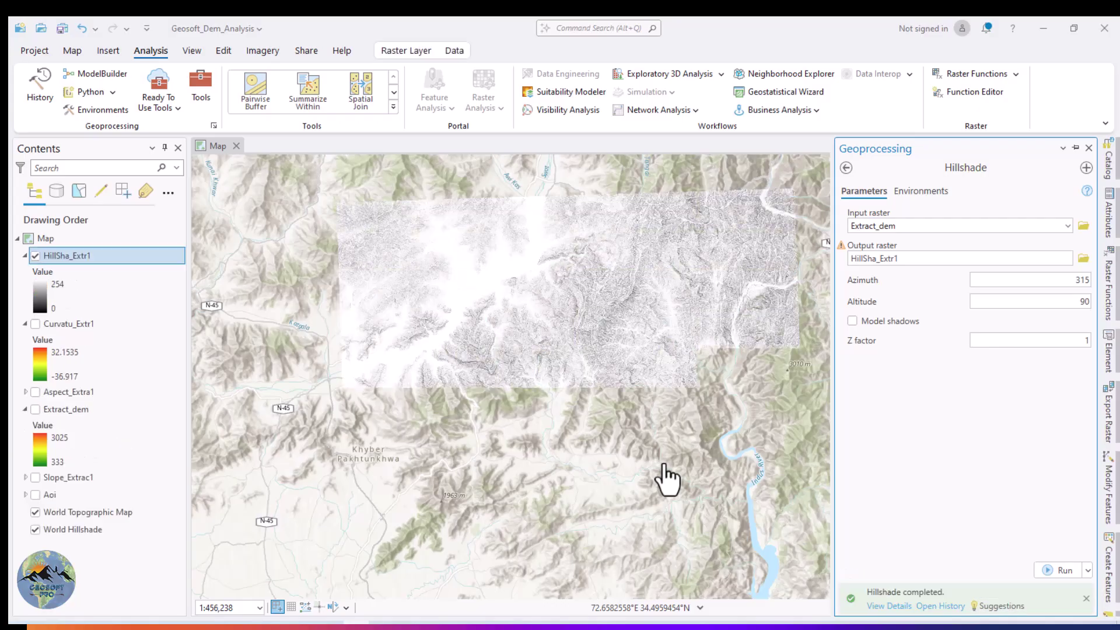
# - Examine how the mountains and valleys are shaded in the HillSha_Extr1 raster under the 90-degree light source
pyautogui.scroll(5, 608, 400)
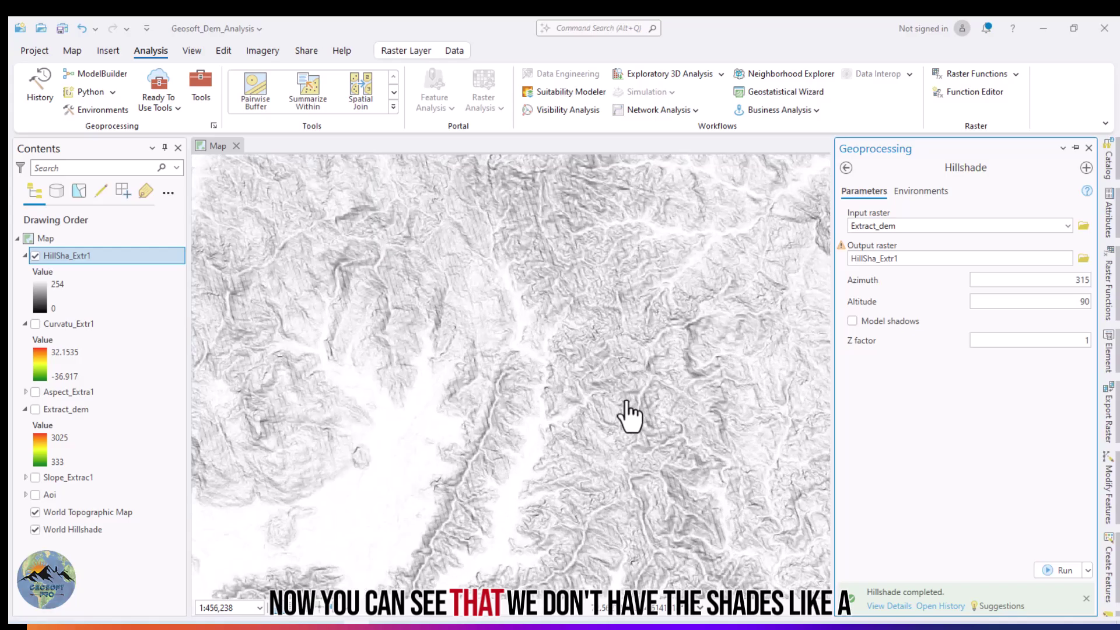
pyautogui.scroll(2, 590, 378)
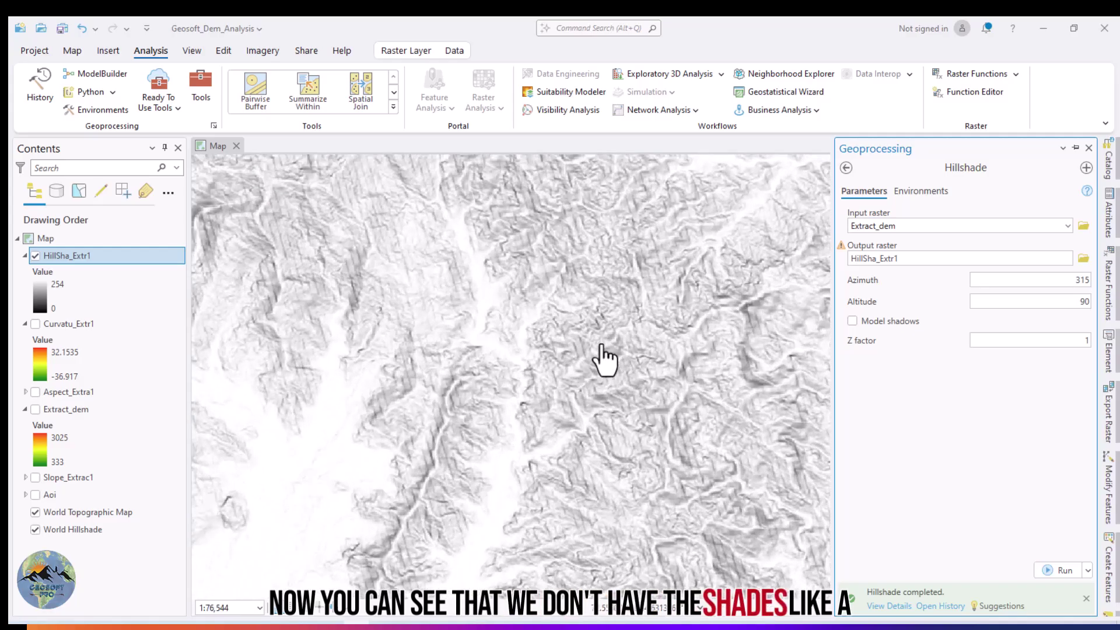
pyautogui.click(596, 343)
pyautogui.scroll(2, 645, 510)
pyautogui.click(535, 315)
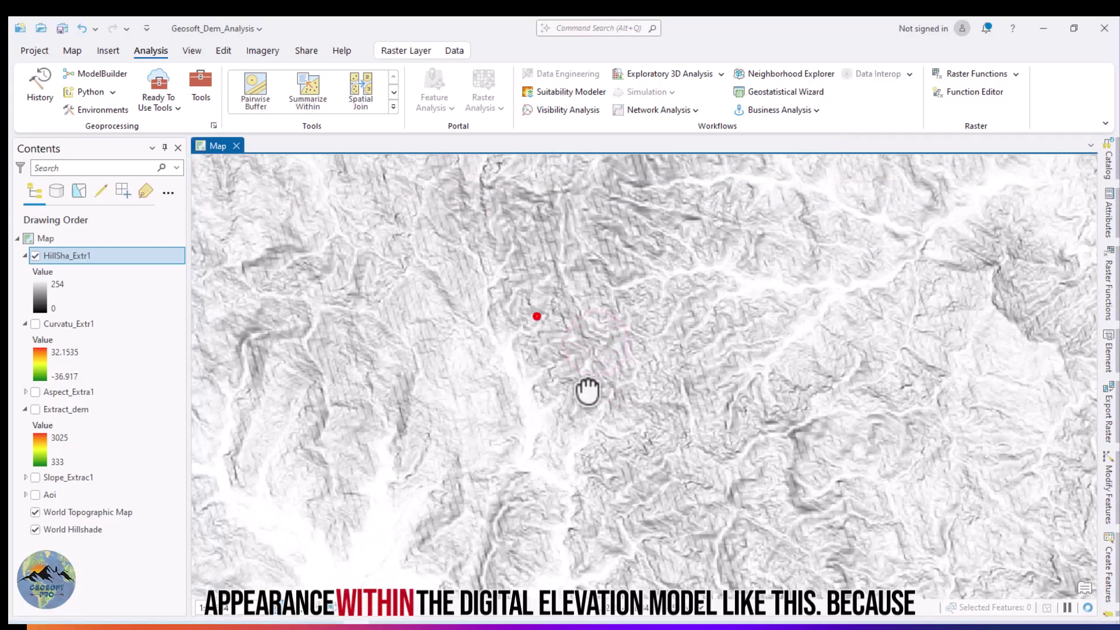
pyautogui.scroll(2, 607, 409)
pyautogui.scroll(-3, 532, 380)
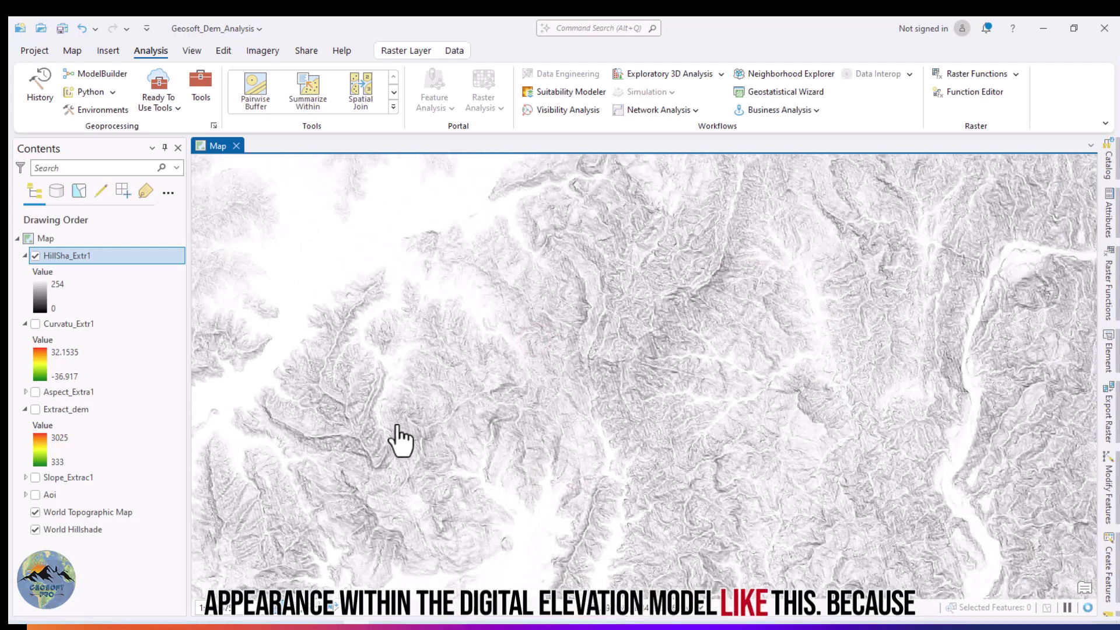
# - Rerun Hillshade on Extract_dem into HillSha_Extr1 with azimuth 315, altitude 0 and Z factor 1
pyautogui.click(395, 421)
pyautogui.scroll(-2, 520, 290)
pyautogui.scroll(-4, 465, 347)
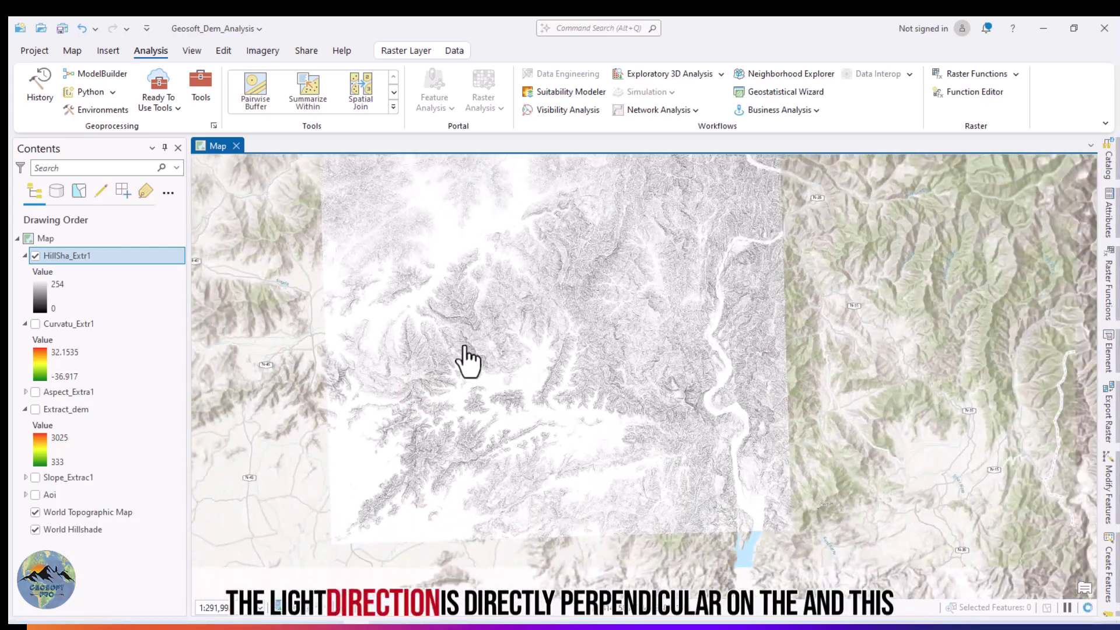
pyautogui.rightClick(1106, 441)
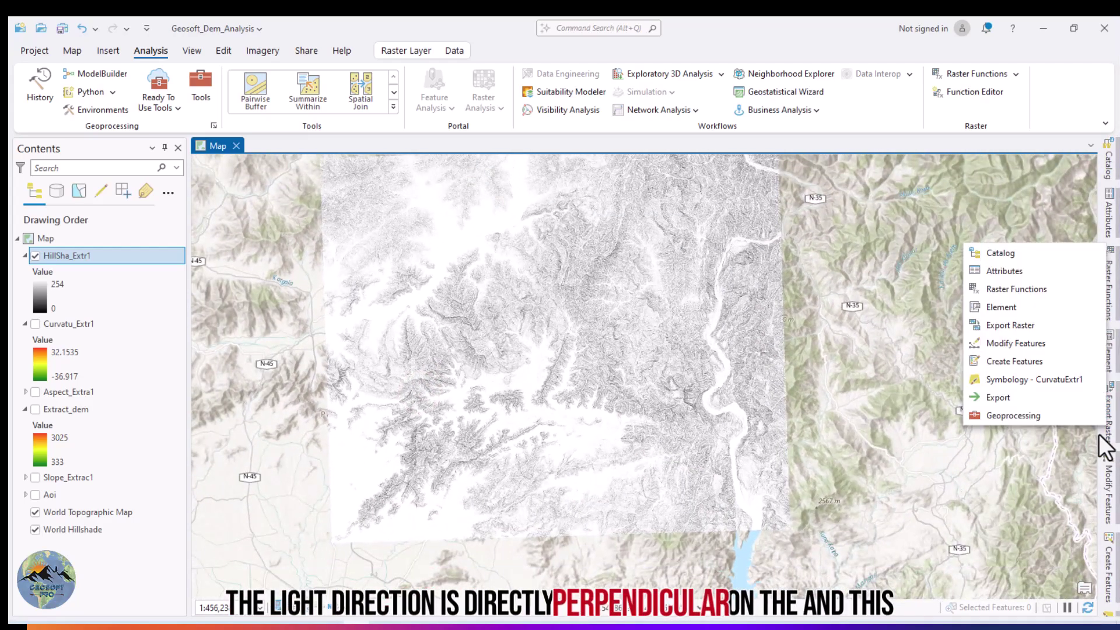
pyautogui.click(1037, 415)
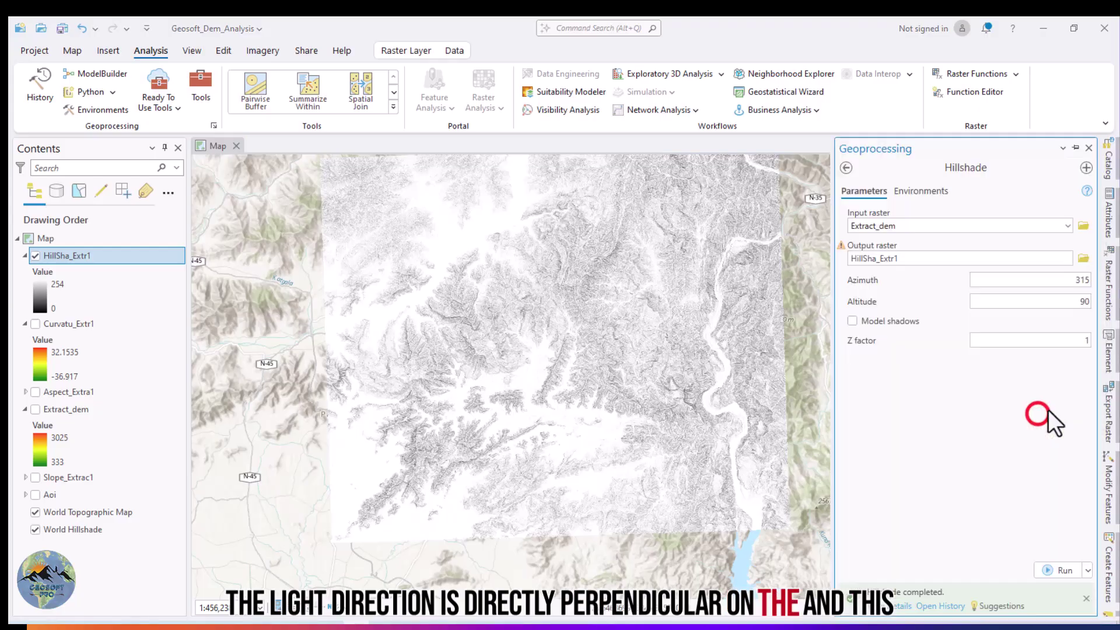
pyautogui.doubleClick(1028, 301)
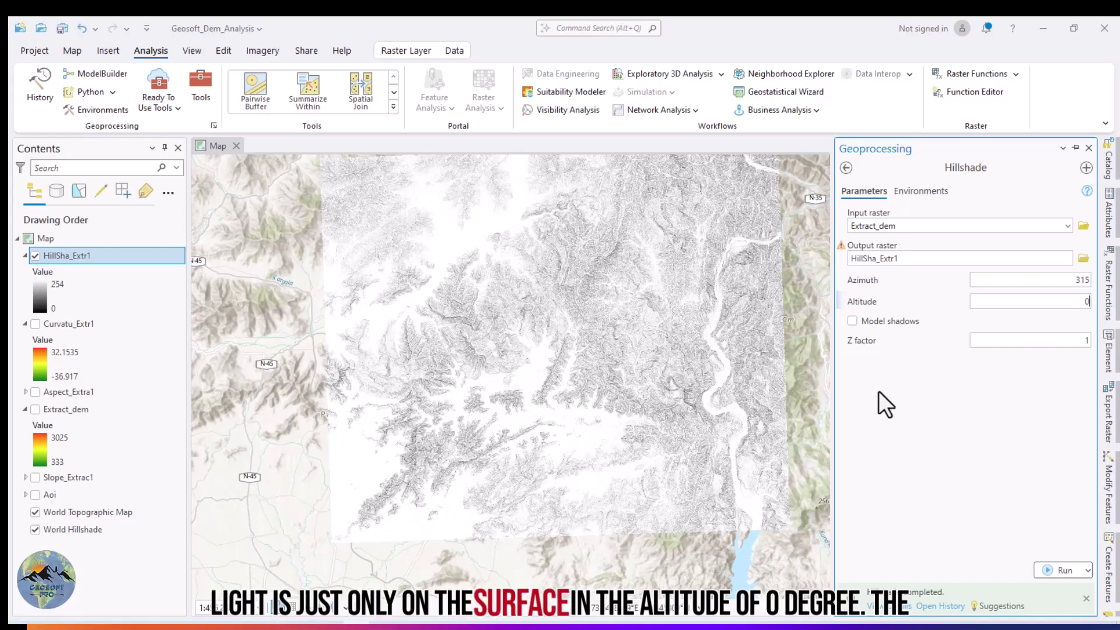
pyautogui.click(981, 410)
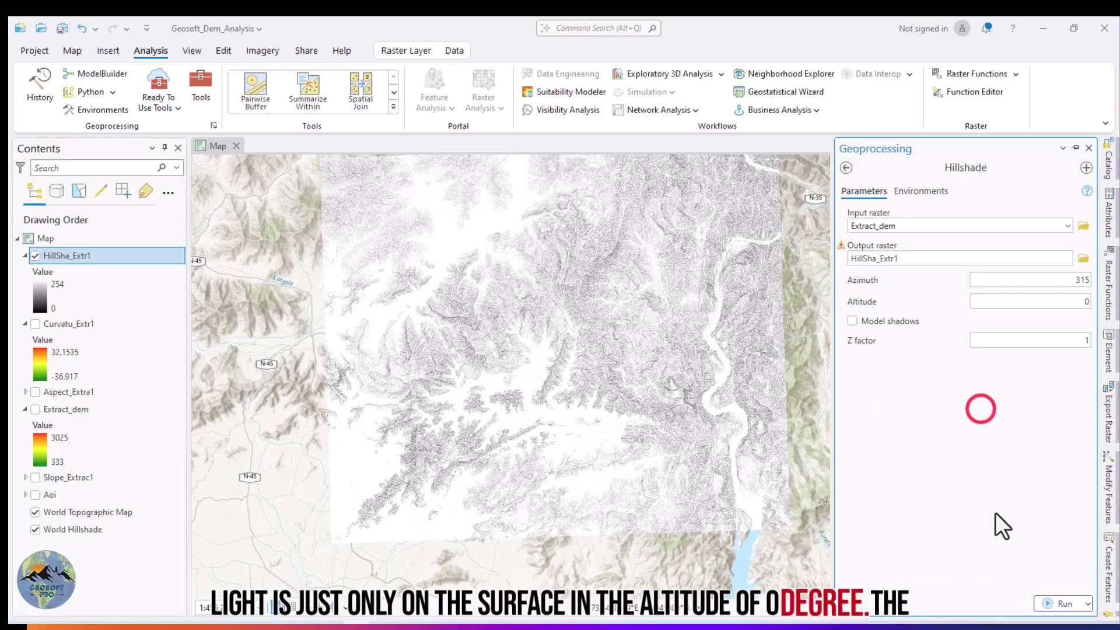
pyautogui.click(1065, 605)
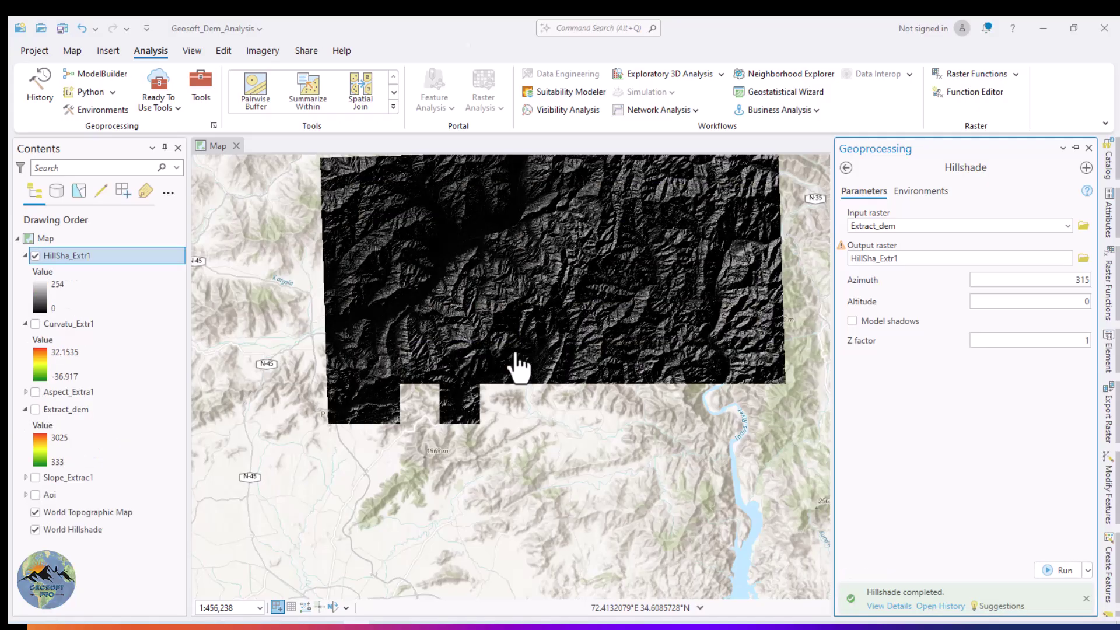
# - Examine the shading of the HillSha_Extr1 raster under the 0-degree light source, both close up and across its full extent
pyautogui.scroll(3, 525, 364)
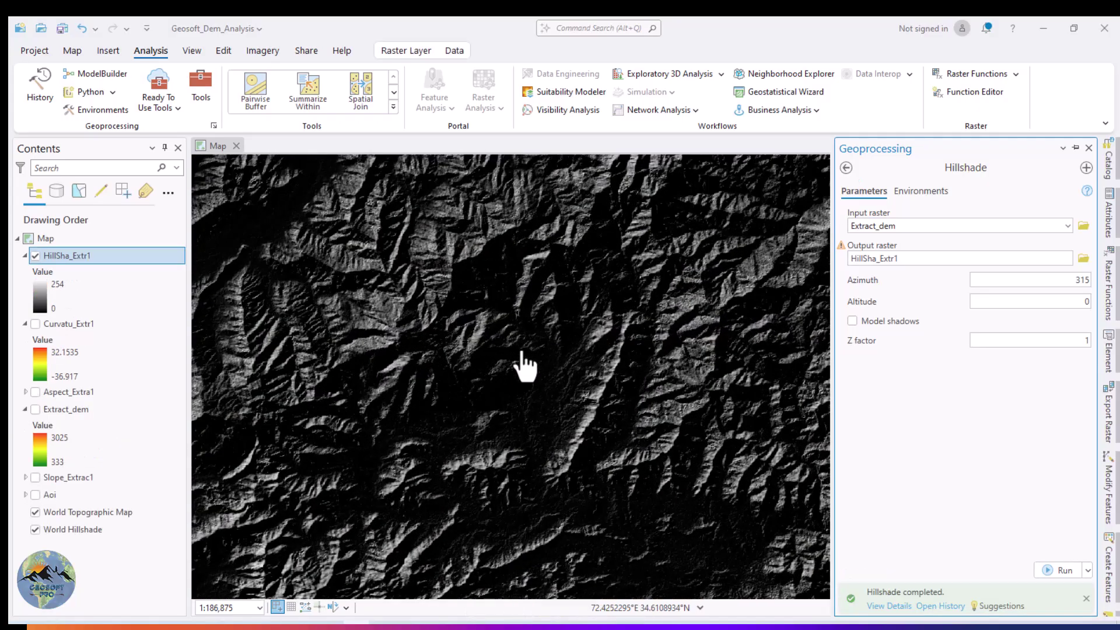
pyautogui.scroll(-3, 534, 358)
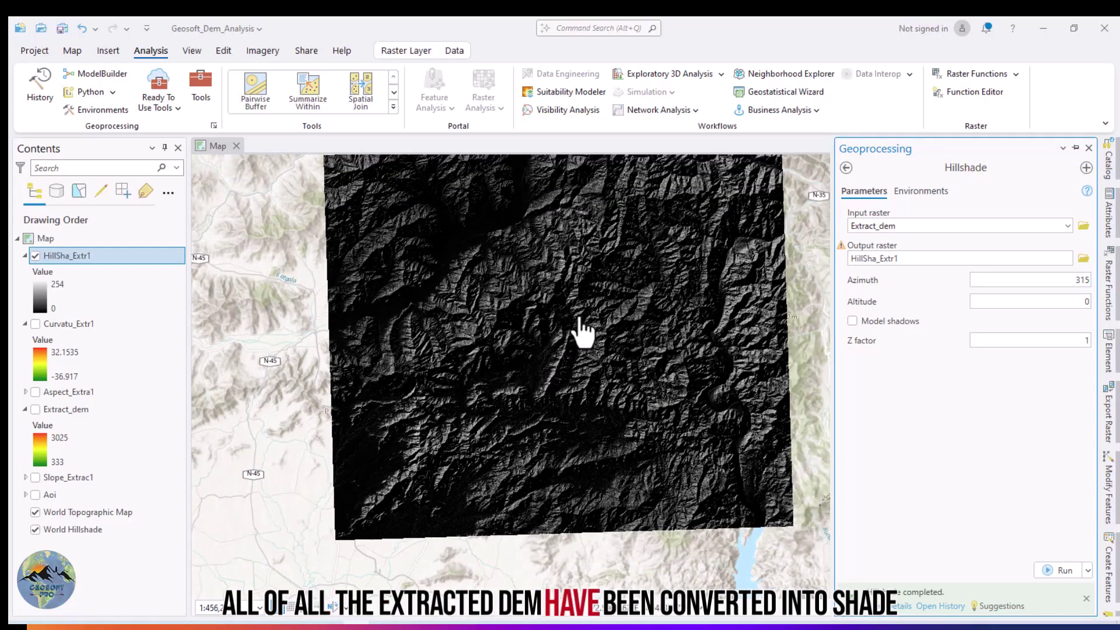
pyautogui.moveTo(593, 313)
pyautogui.mouseDown()
pyautogui.moveTo(595, 455)
pyautogui.moveTo(597, 382)
pyautogui.mouseUp()
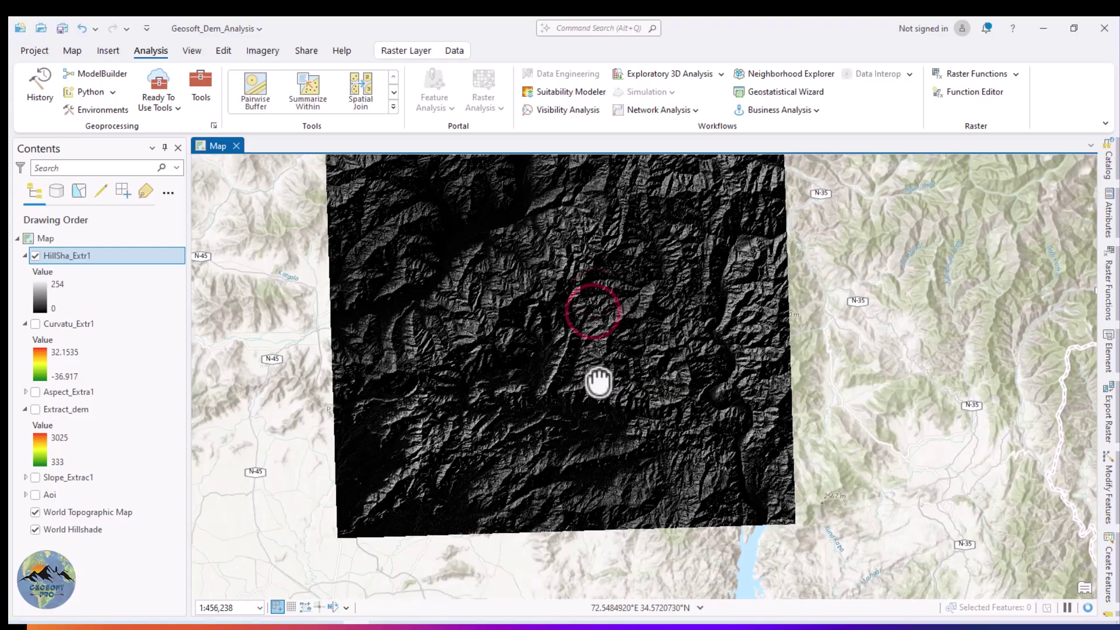
pyautogui.scroll(-3, 596, 385)
pyautogui.scroll(3, 592, 382)
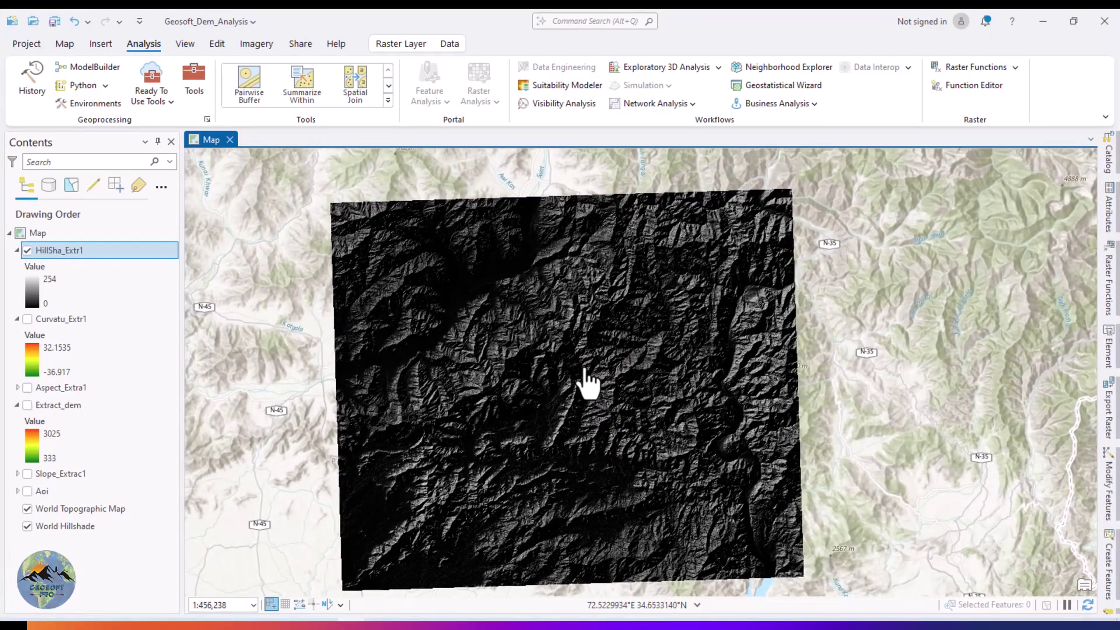
pyautogui.rightClick(1107, 477)
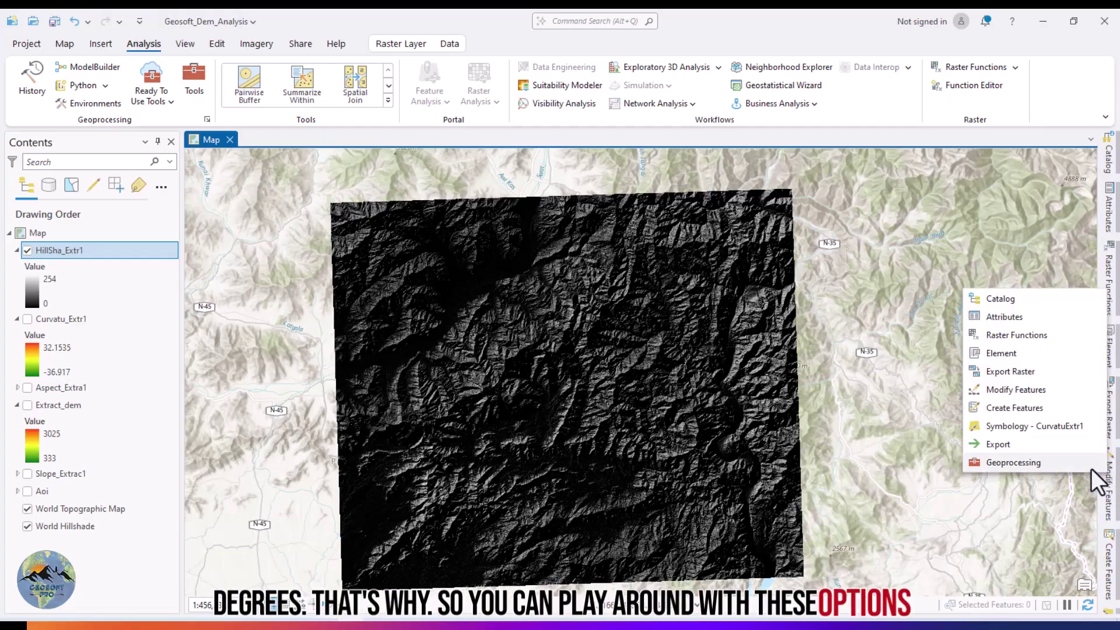
pyautogui.click(1111, 507)
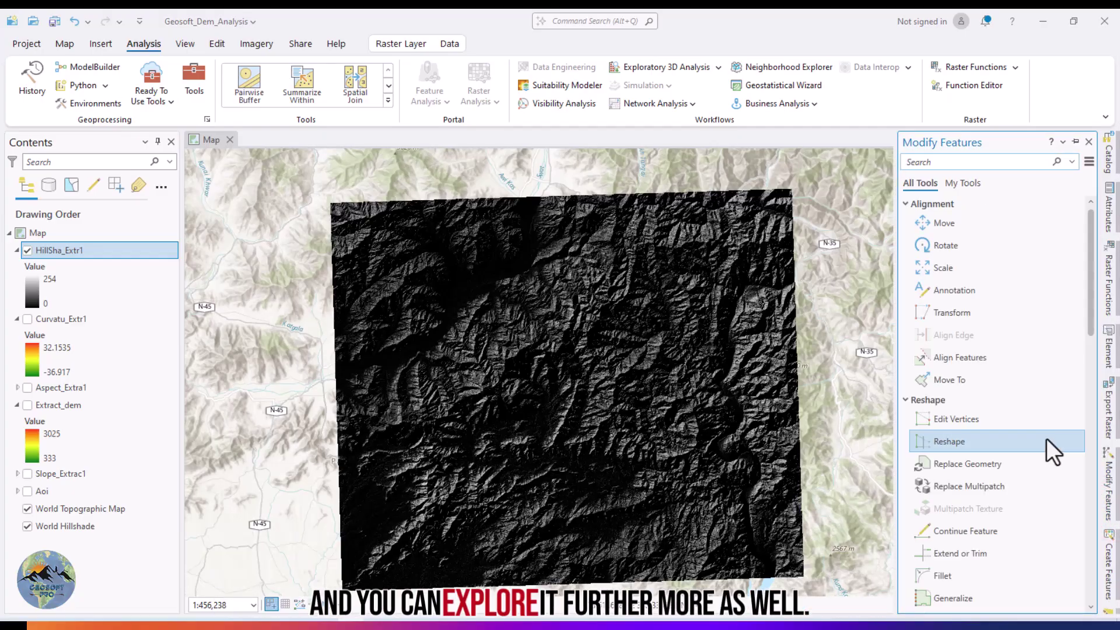